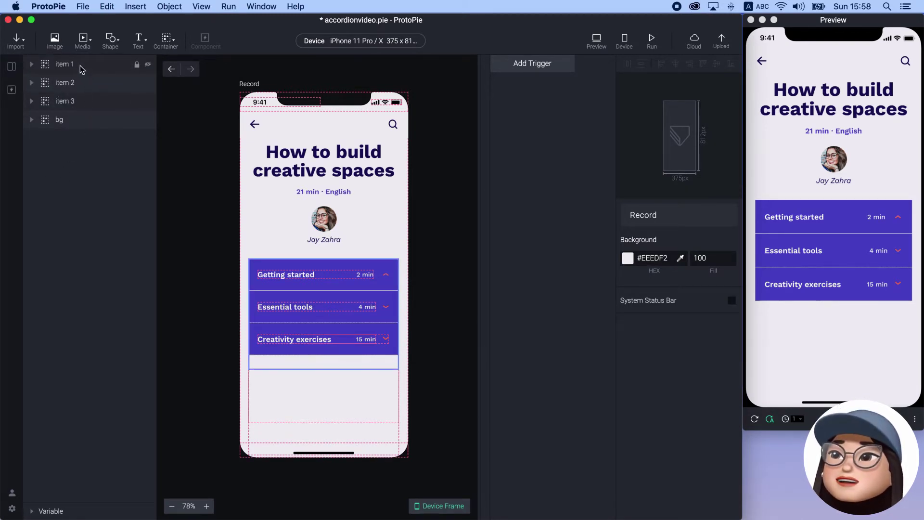
# Step: Expand the item 1, item 2 and item 3 layer groups to show their sublayers
pyautogui.click(32, 64)
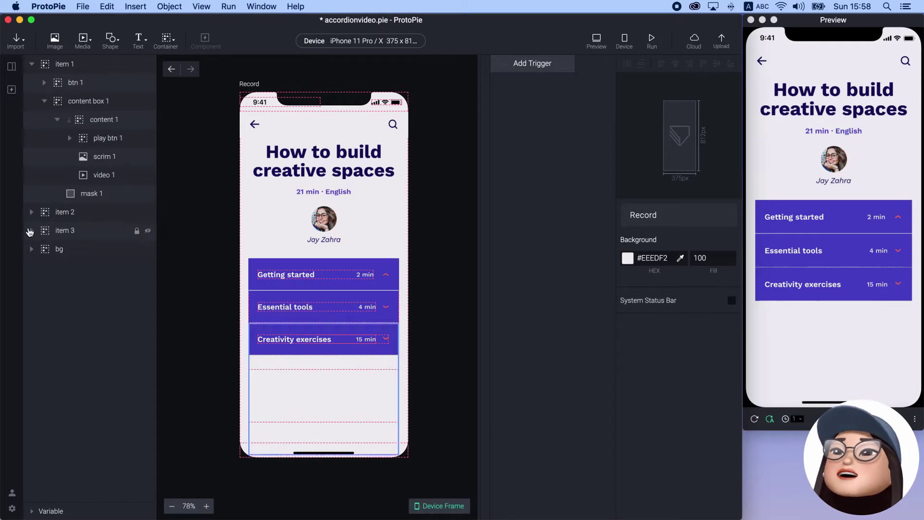
pyautogui.click(30, 213)
pyautogui.click(31, 360)
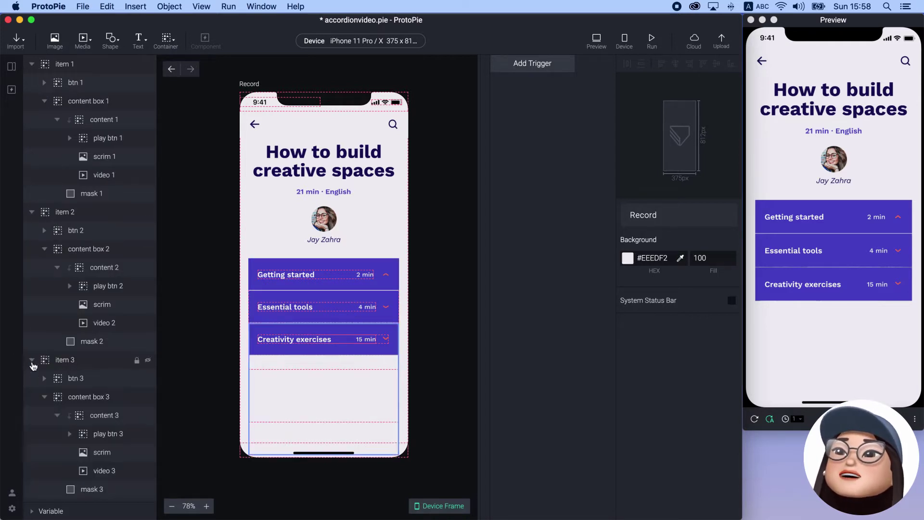
# Step: Examine item 1's sublayers, including content box 1, content 1, the mask option of mask 1, video 1 and the available media types
pyautogui.click(80, 84)
pyautogui.click(82, 104)
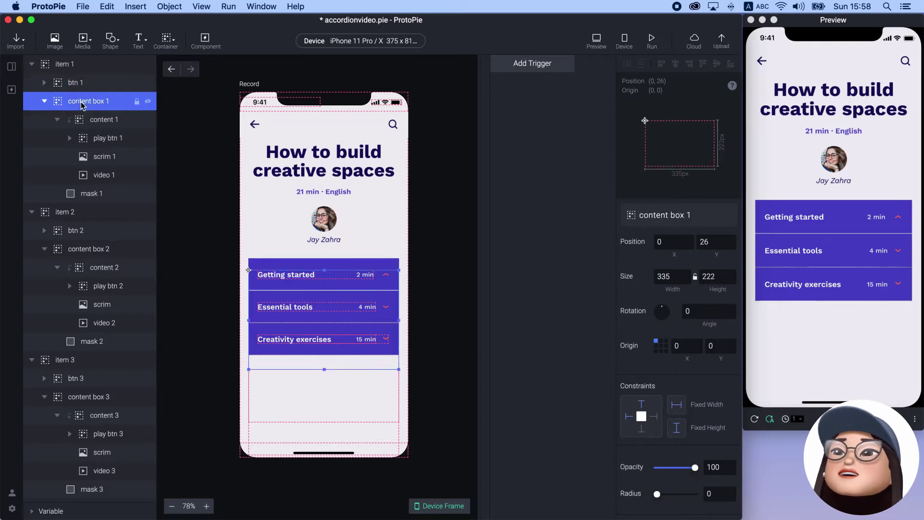
pyautogui.click(98, 124)
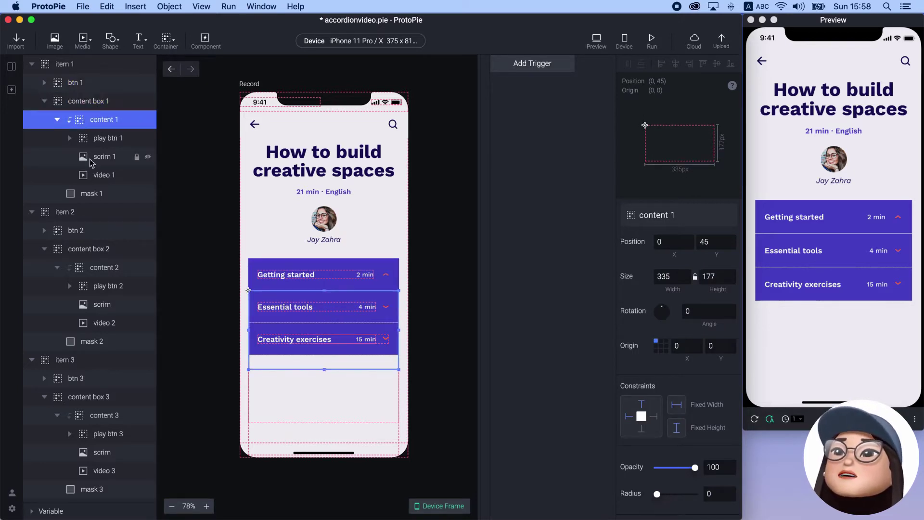
pyautogui.click(91, 195)
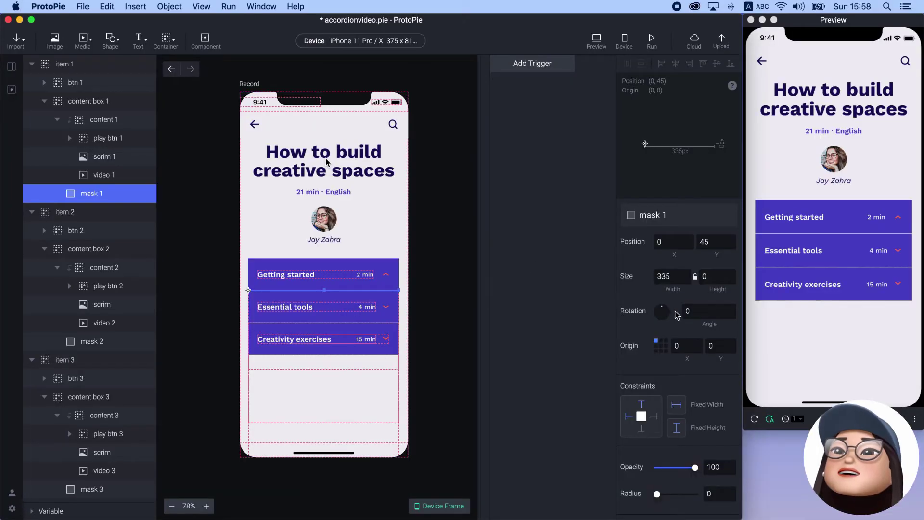
pyautogui.scroll(-5, 674, 313)
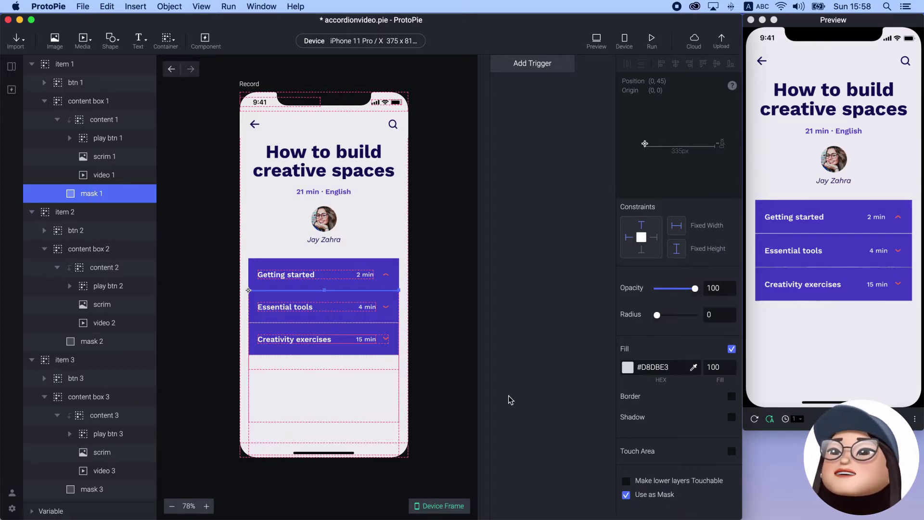
pyautogui.click(116, 178)
pyautogui.click(83, 39)
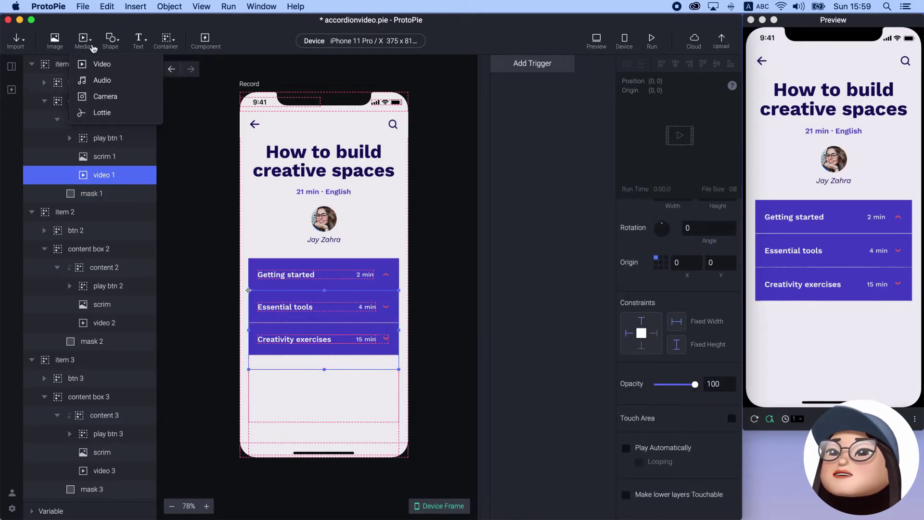
pyautogui.click(199, 165)
pyautogui.click(201, 166)
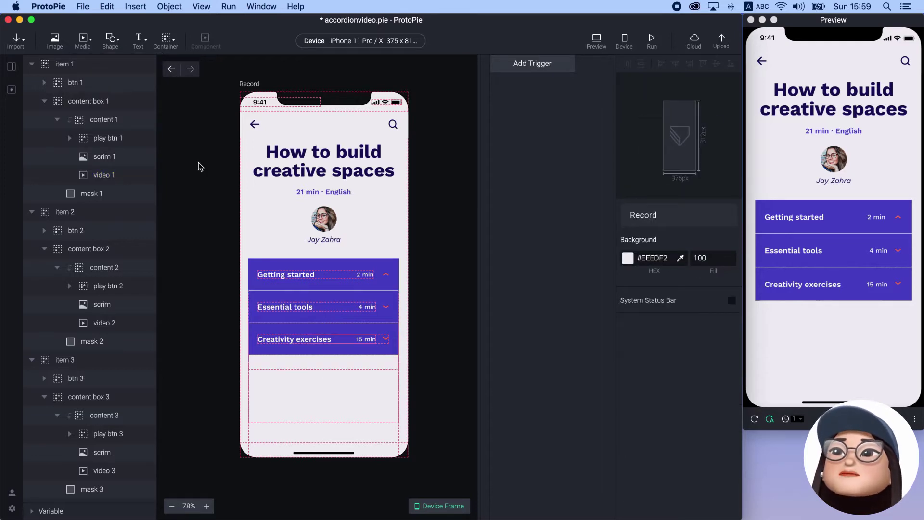
# Step: Check item 1's lower-layer touch and sublayer clipping settings, and the height of mask 1
pyautogui.click(112, 64)
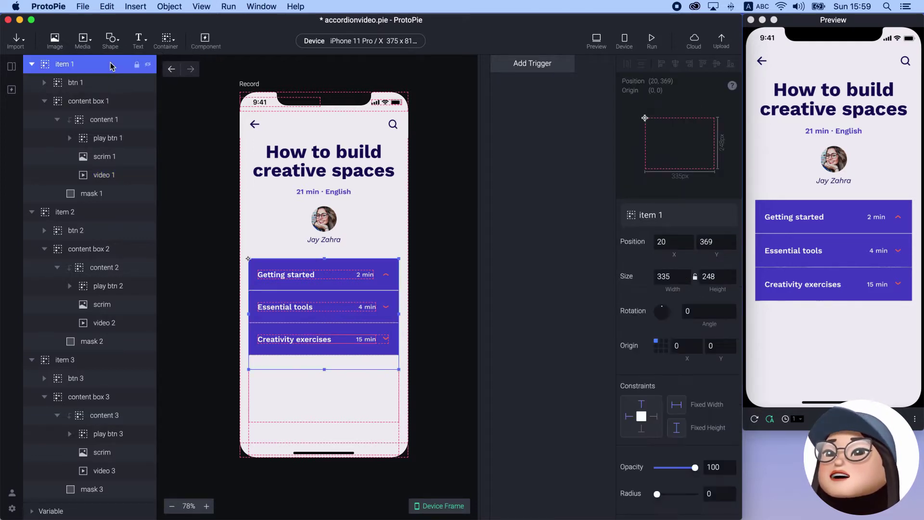
pyautogui.scroll(-5, 695, 337)
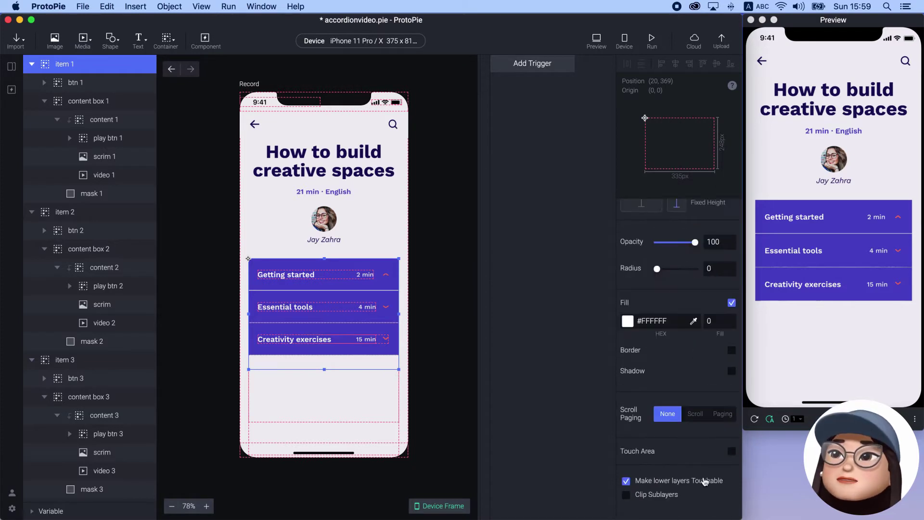
pyautogui.click(432, 287)
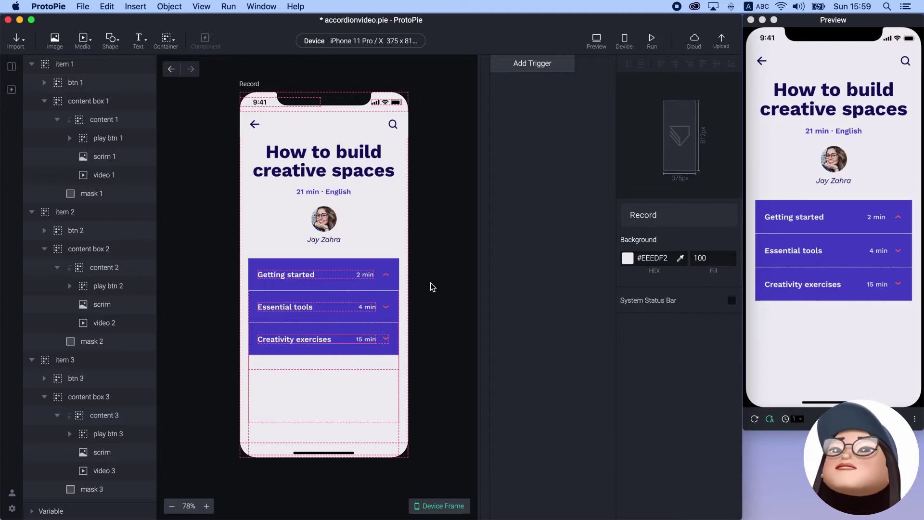
pyautogui.click(118, 194)
pyautogui.click(705, 276)
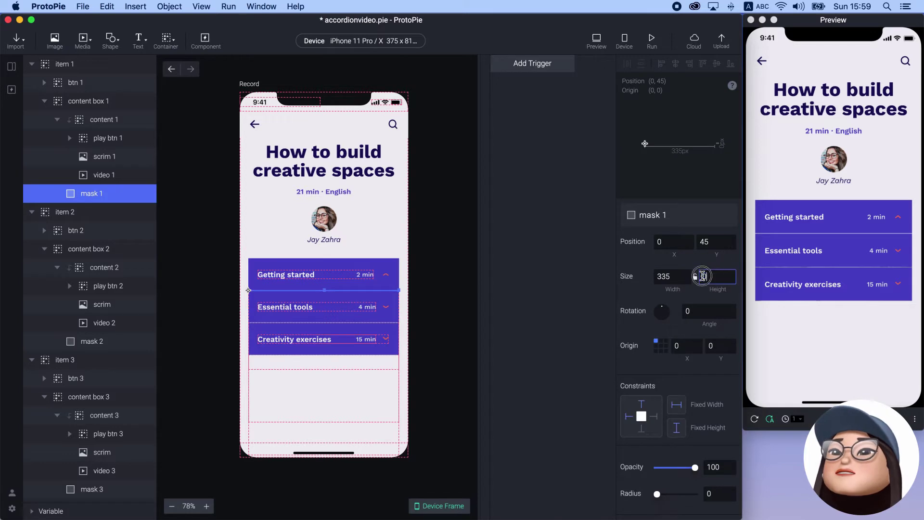
pyautogui.click(457, 272)
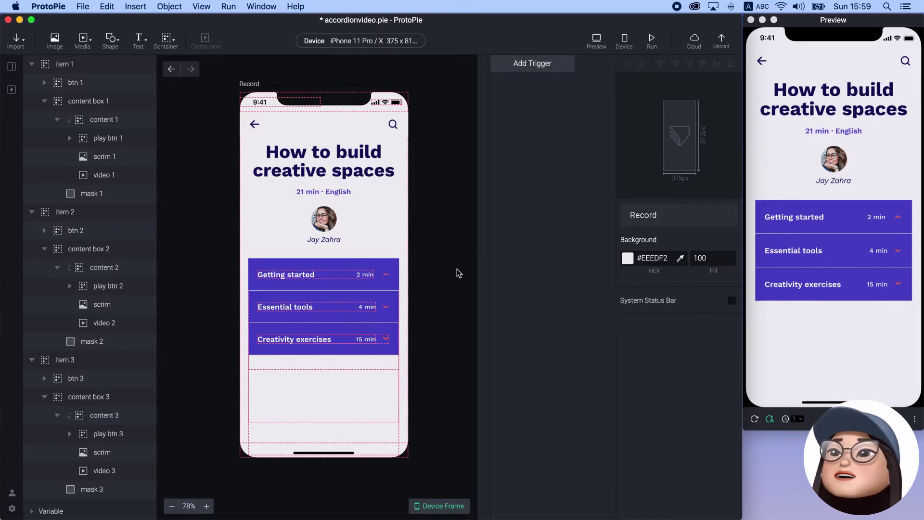
# Step: Add a Tap trigger and assign it to the btn 1 layer
pyautogui.click(509, 72)
pyautogui.click(505, 96)
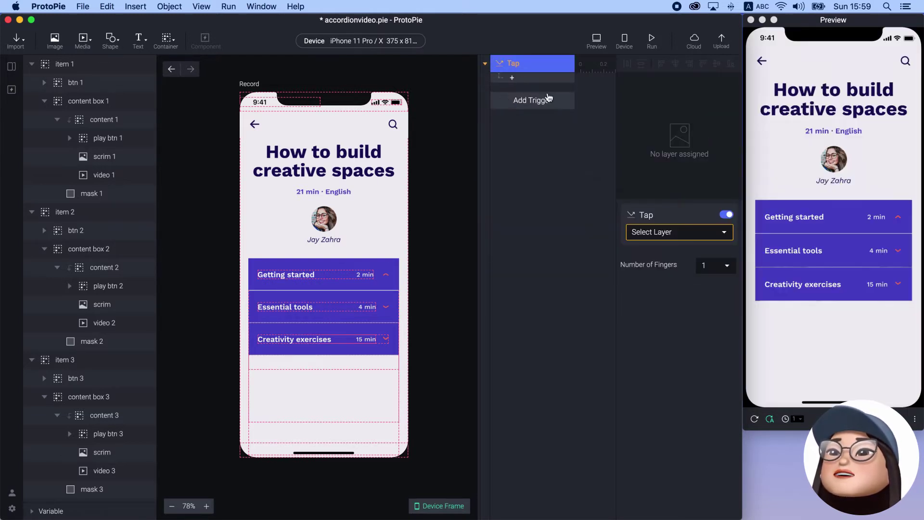
pyautogui.click(648, 232)
pyautogui.write('btn')
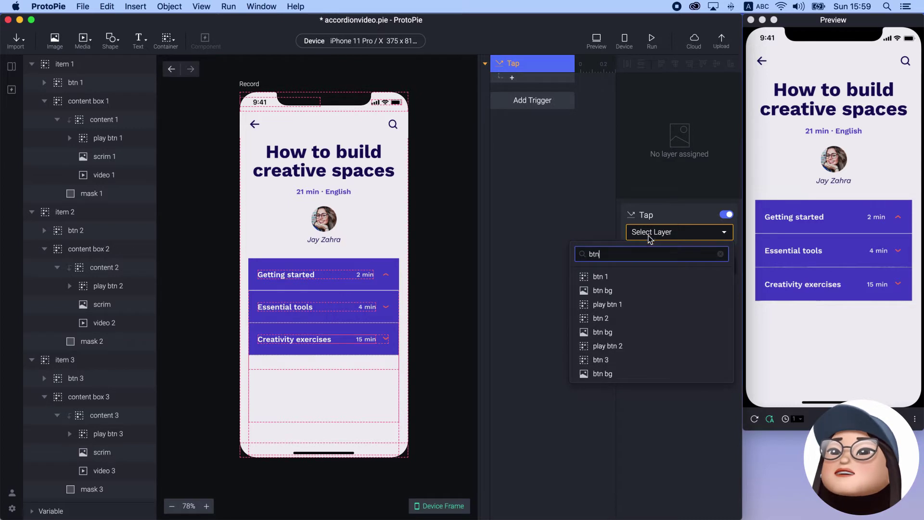
pyautogui.click(628, 282)
# Step: Rename the btn 1 Tap trigger as "Tap 1 open"
pyautogui.doubleClick(514, 63)
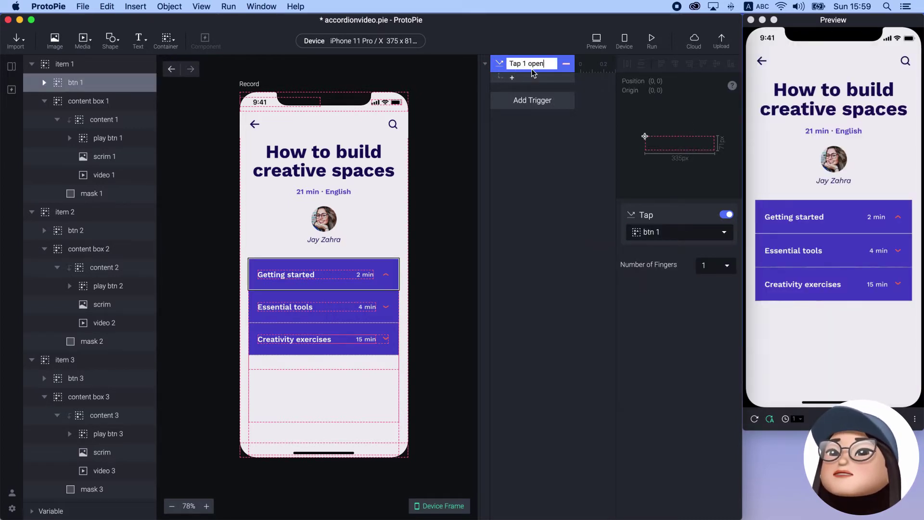
pyautogui.write('Tap 1 open')
pyautogui.press('Return')
# Step: Add a Scale response to the Tap 1 open trigger and target it at mask 1
pyautogui.click(512, 78)
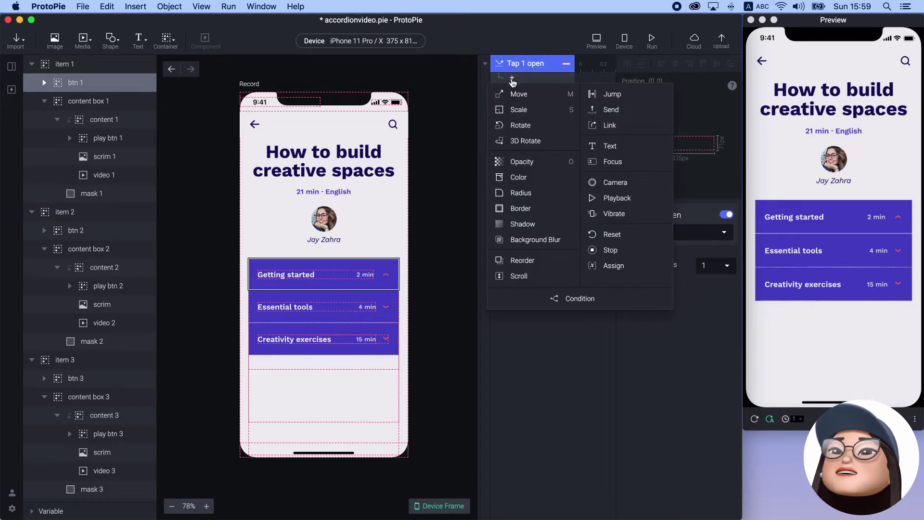
pyautogui.click(523, 107)
pyautogui.click(648, 232)
pyautogui.write('mask')
pyautogui.press('Escape')
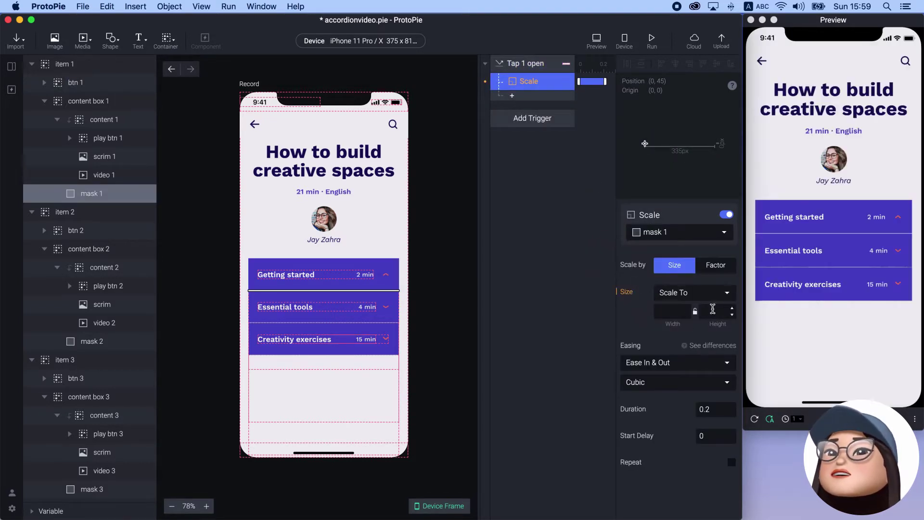
# Step: Set the height of mask 1's Scale response to the formula `content 1`.height
pyautogui.click(680, 306)
pyautogui.click(697, 311)
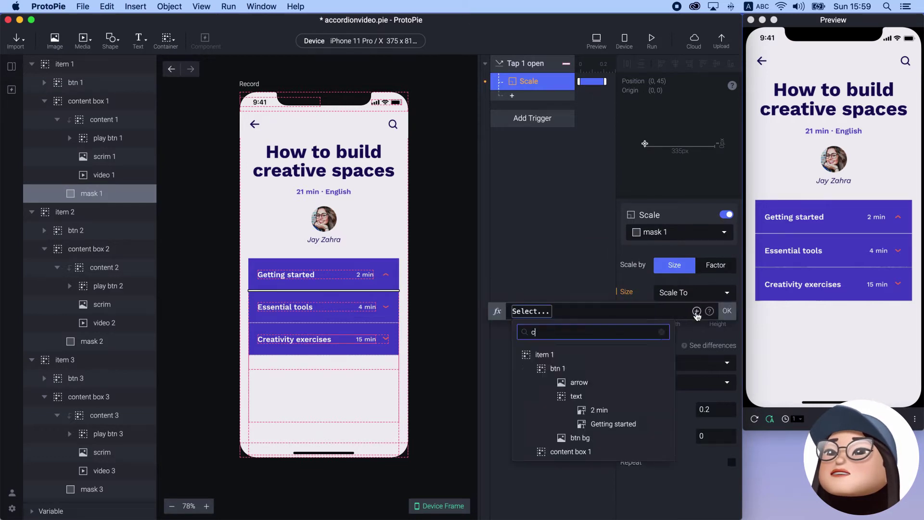
pyautogui.write('con')
pyautogui.click(604, 372)
pyautogui.write('.h')
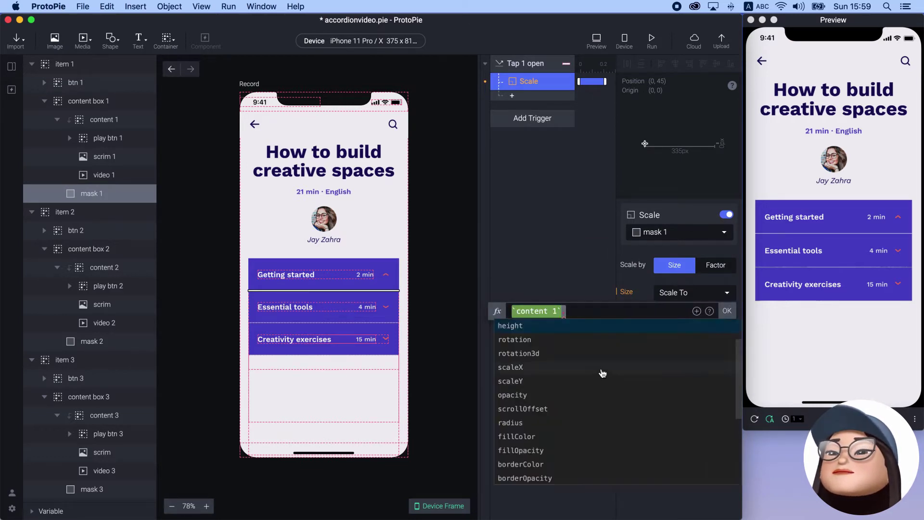
pyautogui.click(557, 327)
pyautogui.click(728, 310)
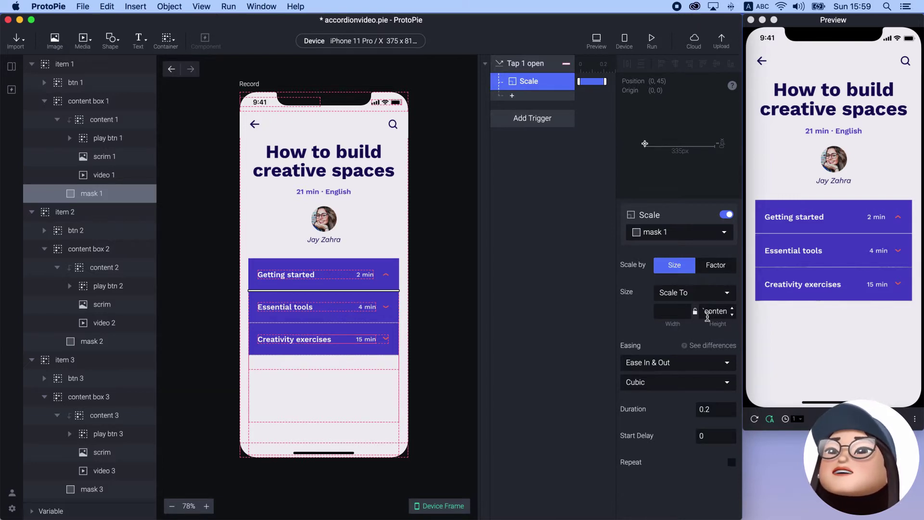
# Step: Check the size of content 1 and test opening the Getting started item in the preview
pyautogui.click(104, 119)
pyautogui.click(791, 215)
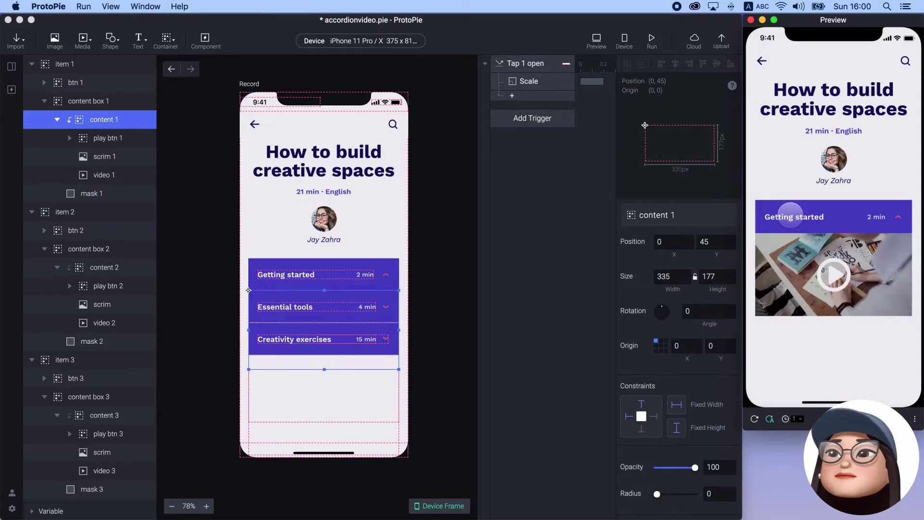
pyautogui.click(532, 145)
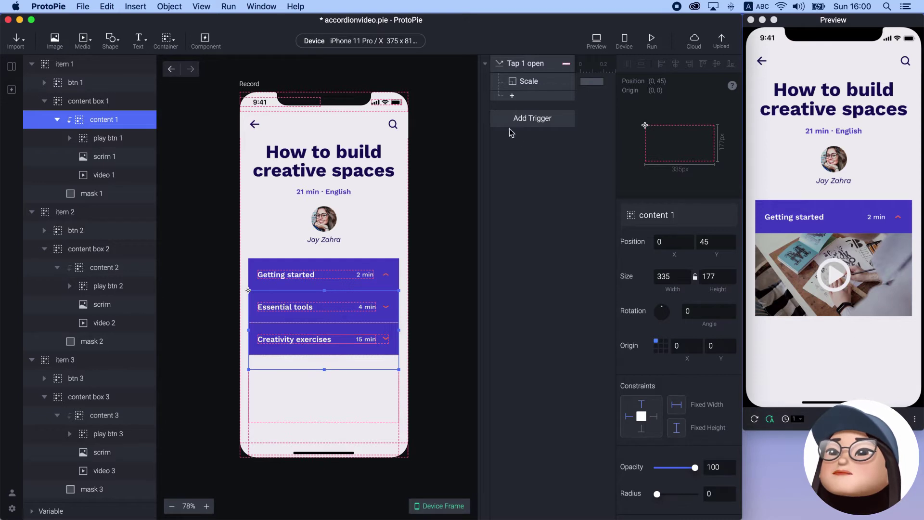
# Step: Add a Move response to Tap 1 open, target it at item 2 and set its position mode to Move By
pyautogui.click(511, 99)
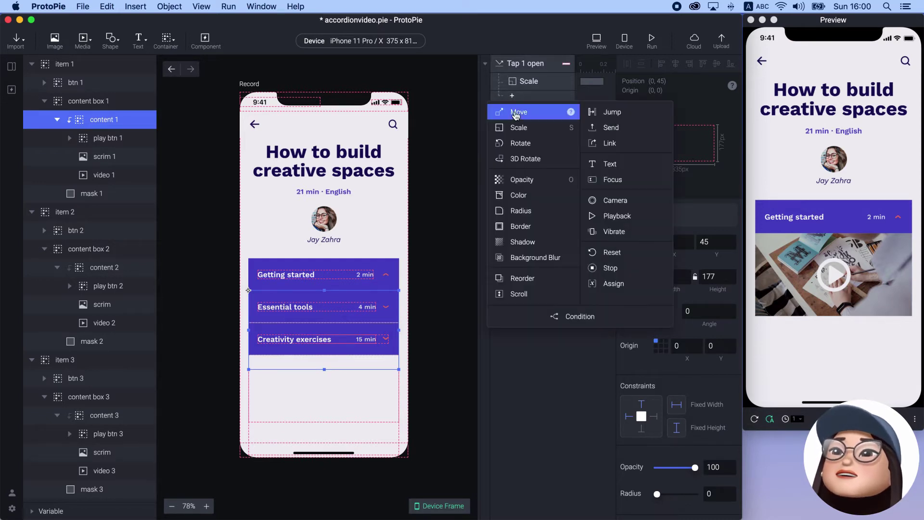
pyautogui.click(518, 113)
pyautogui.click(668, 232)
pyautogui.write('item')
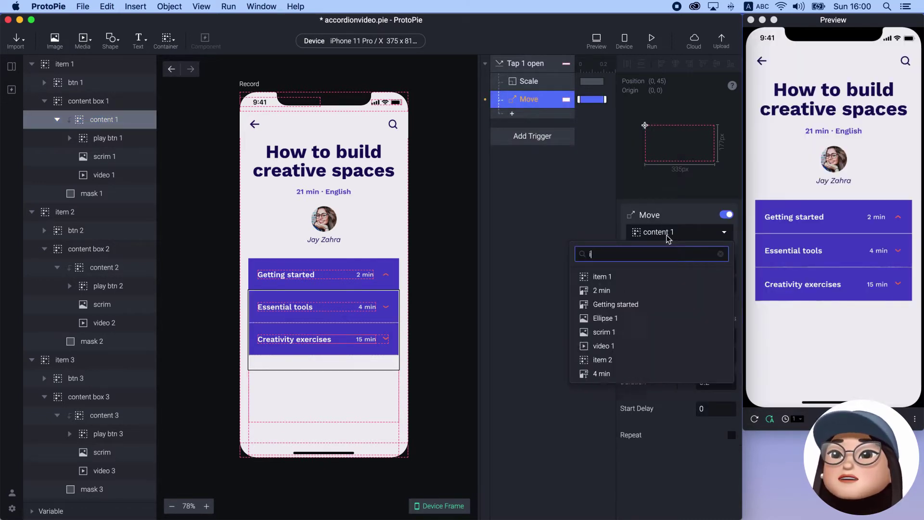
pyautogui.click(629, 290)
pyautogui.click(678, 266)
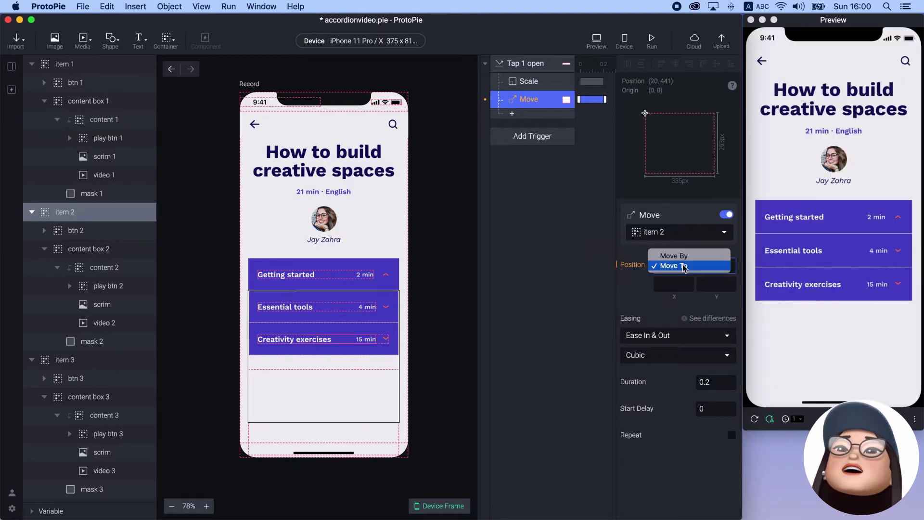
pyautogui.click(675, 257)
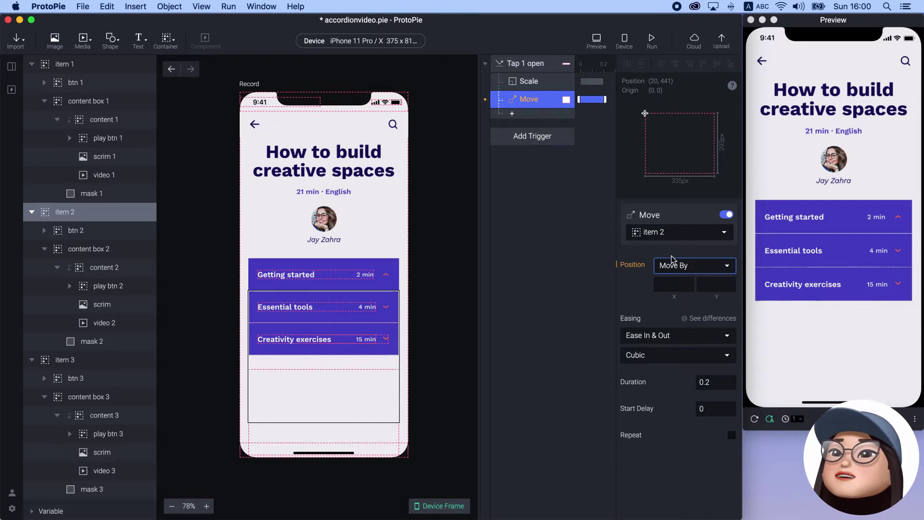
# Step: Set item 2's Move By Y distance to the formula `content 1`.height and test the Getting started item in the preview
pyautogui.click(726, 285)
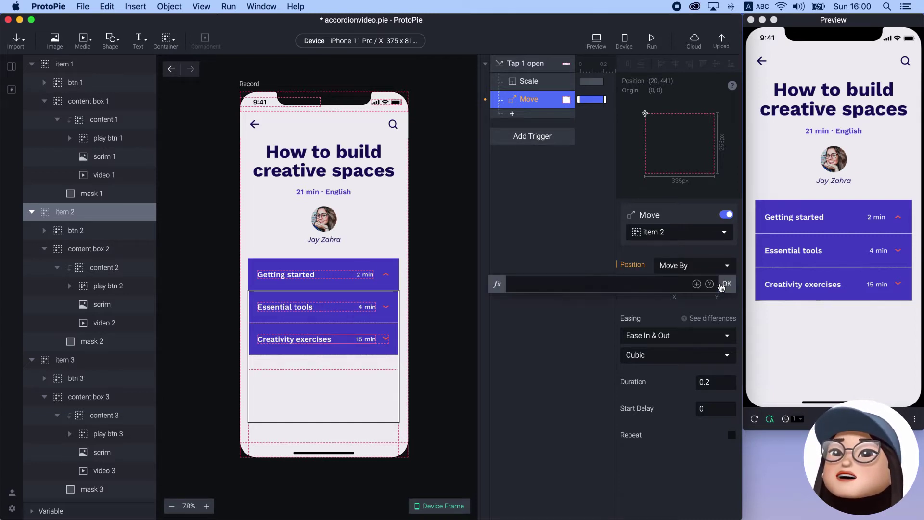
pyautogui.click(697, 284)
pyautogui.write('cont')
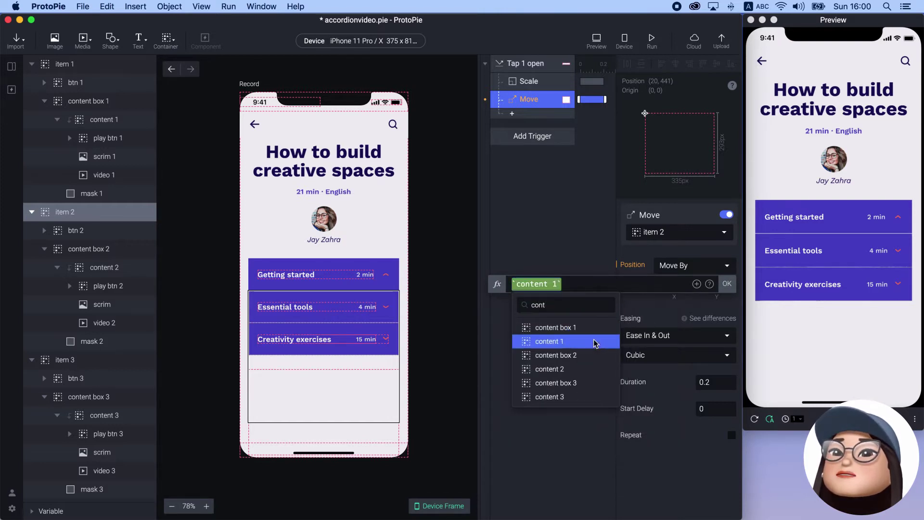
pyautogui.click(594, 341)
pyautogui.write('.he')
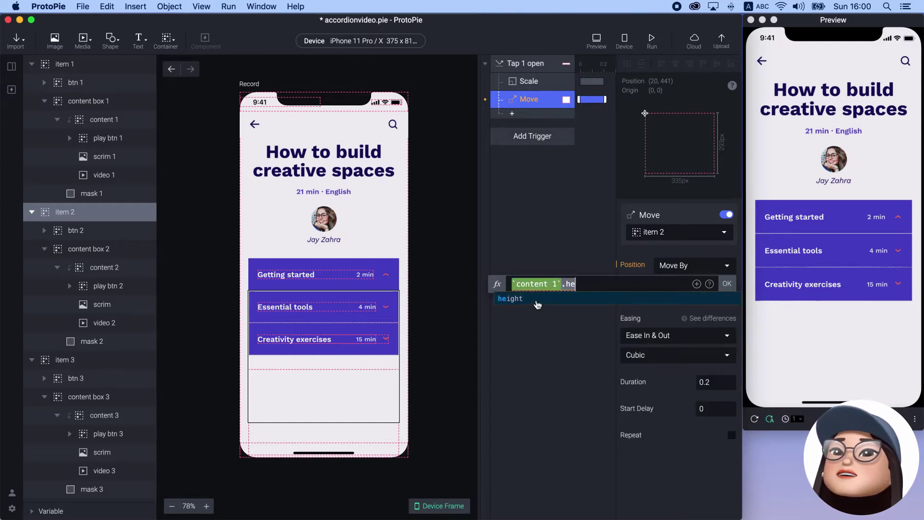
pyautogui.click(535, 299)
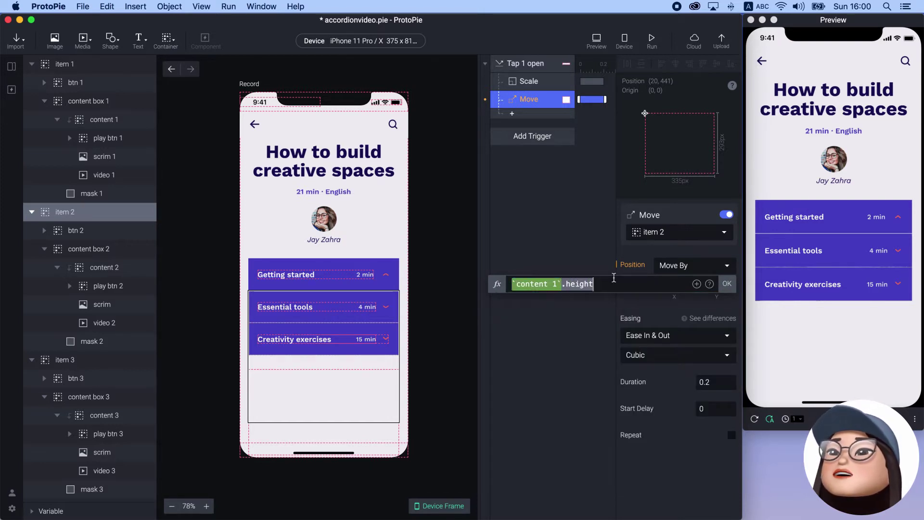
pyautogui.click(728, 287)
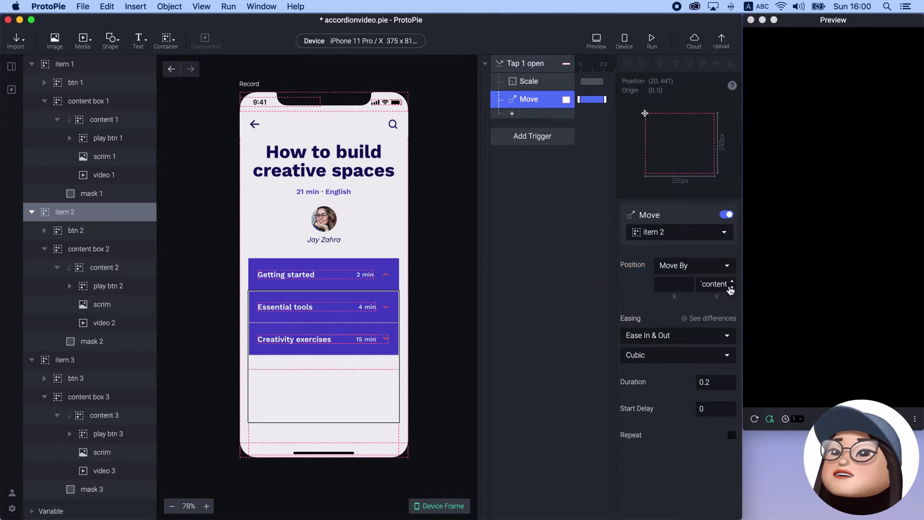
pyautogui.click(785, 218)
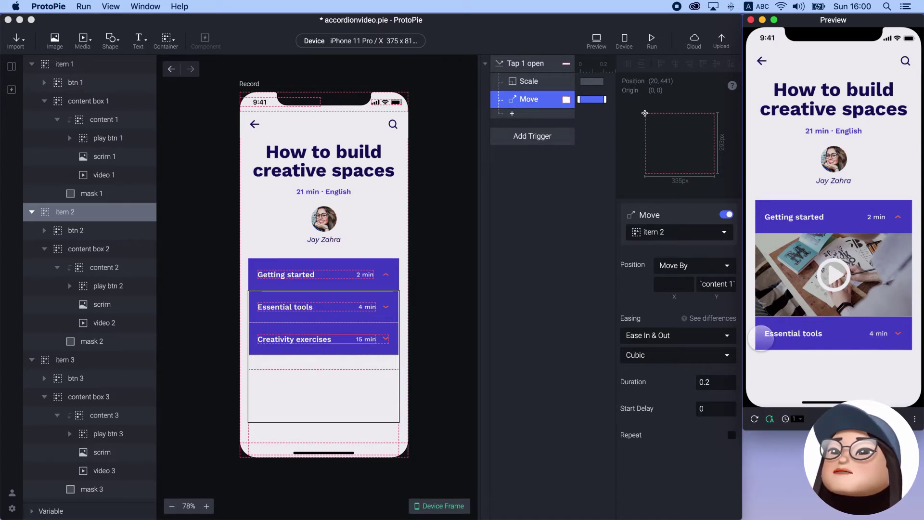
# Step: Duplicate item 2's Move response under Tap 1 open and assign the copy to item 3
pyautogui.click(543, 105)
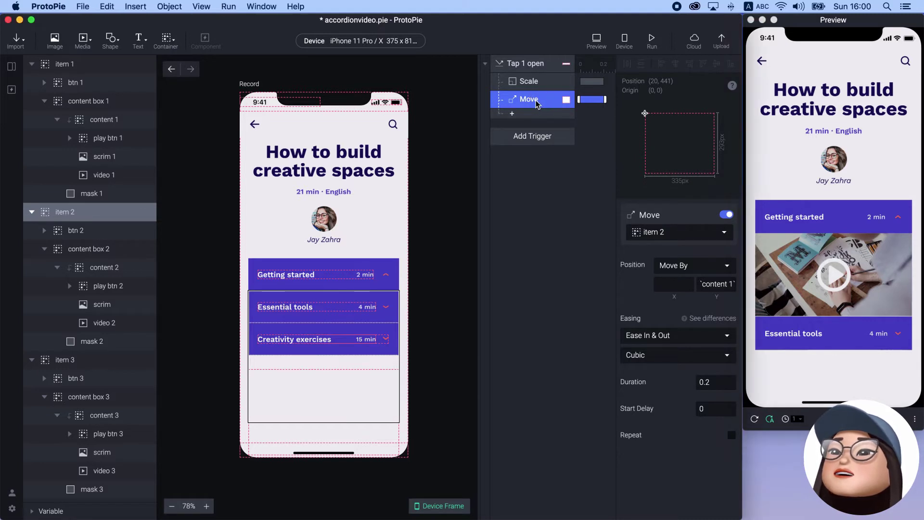
pyautogui.press('super+d')
pyautogui.click(659, 236)
pyautogui.write('item')
pyautogui.click(607, 304)
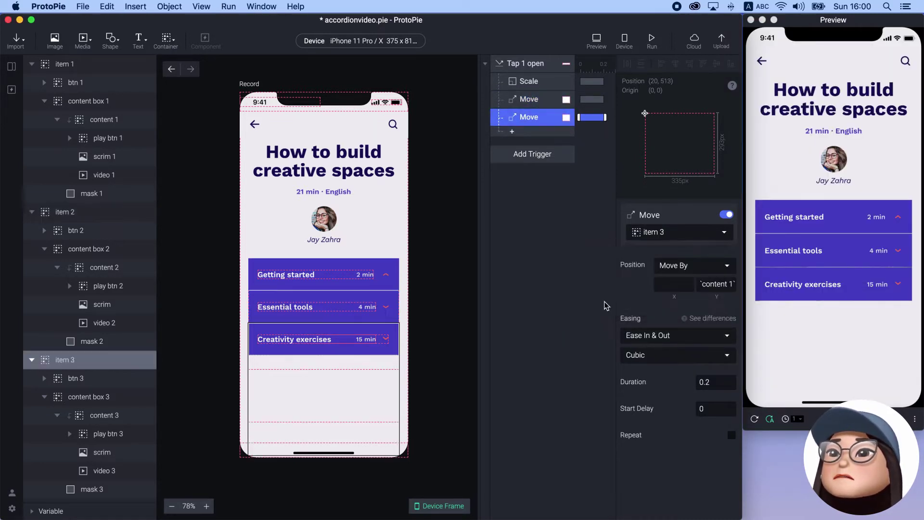
# Step: Test opening the Getting started item in the preview with both lower items set to move
pyautogui.click(796, 219)
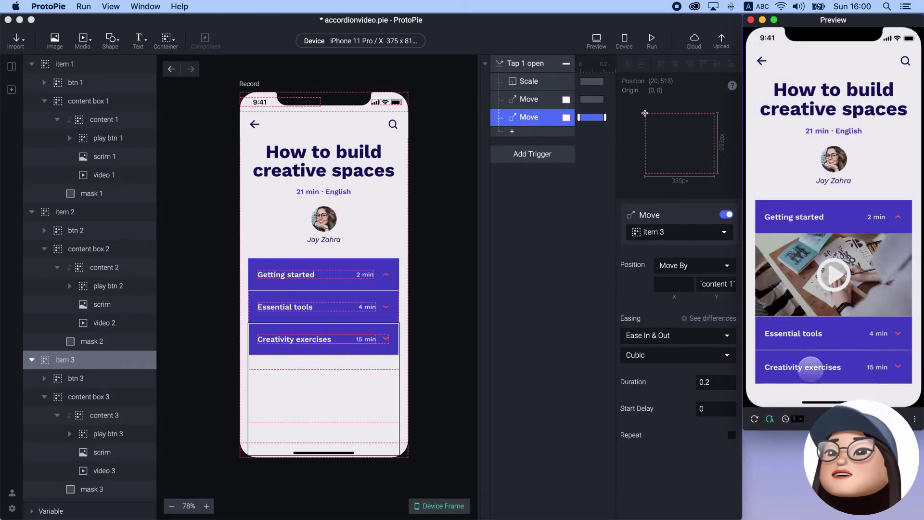
pyautogui.click(534, 184)
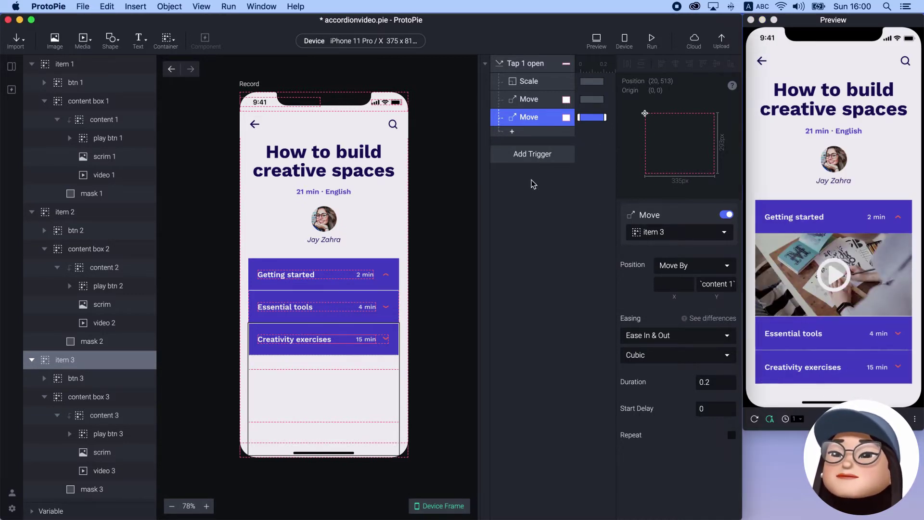
# Step: Duplicate the Tap 1 open trigger, rename the copy Tap 2 open and assign it to btn 2
pyautogui.click(538, 65)
pyautogui.press('super+d')
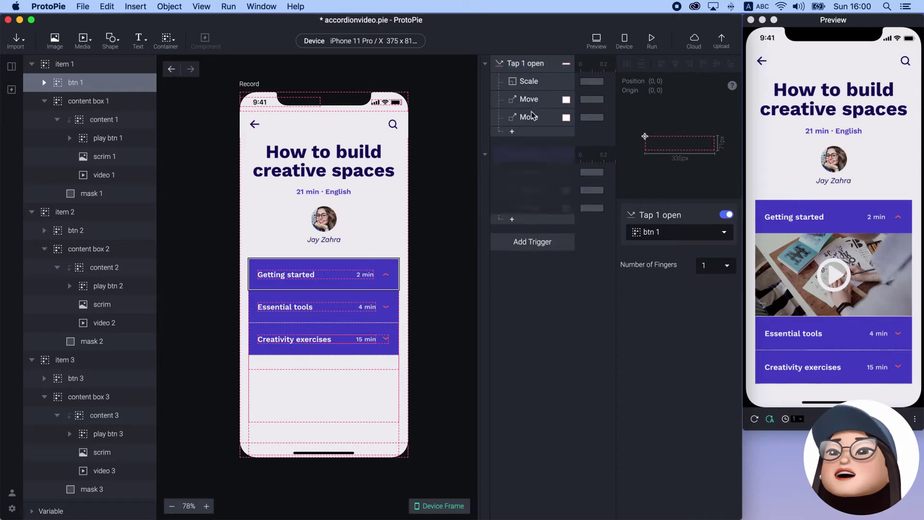
pyautogui.doubleClick(524, 154)
pyautogui.write('2 open')
pyautogui.press('Return')
pyautogui.click(650, 233)
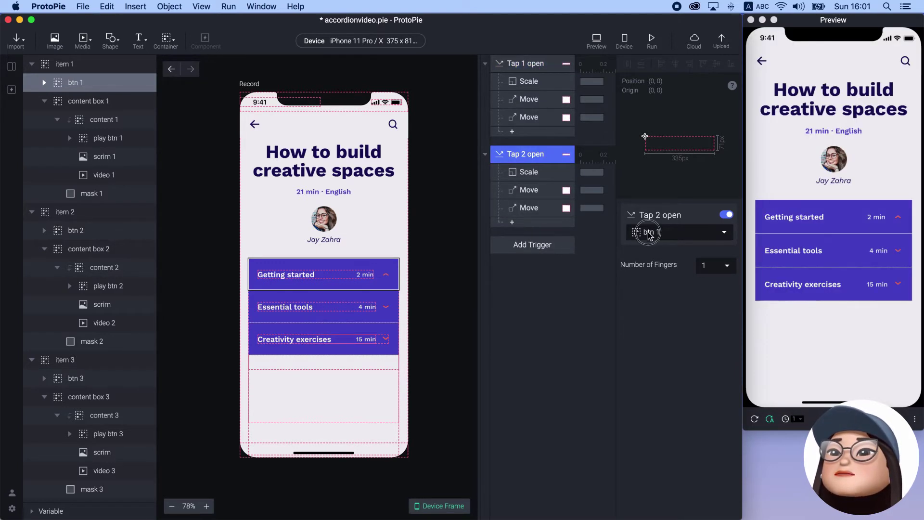
pyautogui.write('bt')
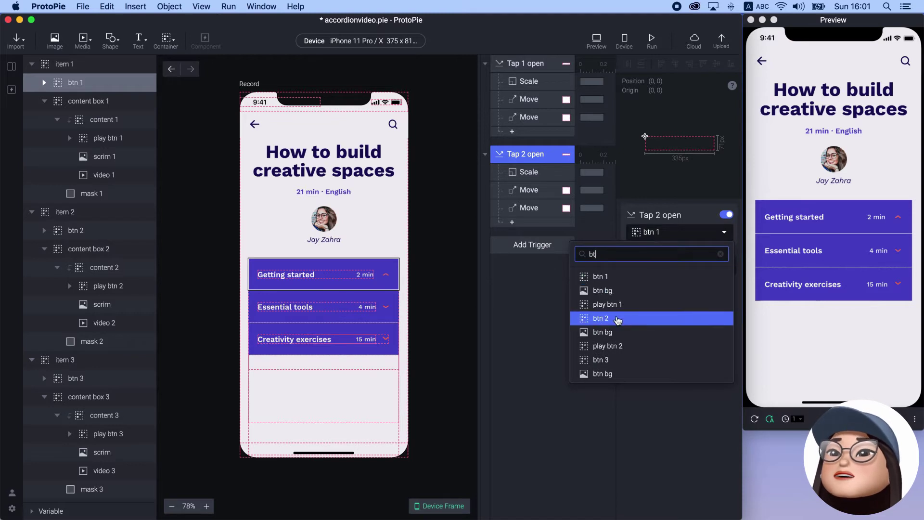
pyautogui.click(623, 318)
# Step: Target Tap 2 open's Scale response at mask 2 and set its Scale To height to `content 2`.height
pyautogui.click(529, 172)
pyautogui.click(632, 237)
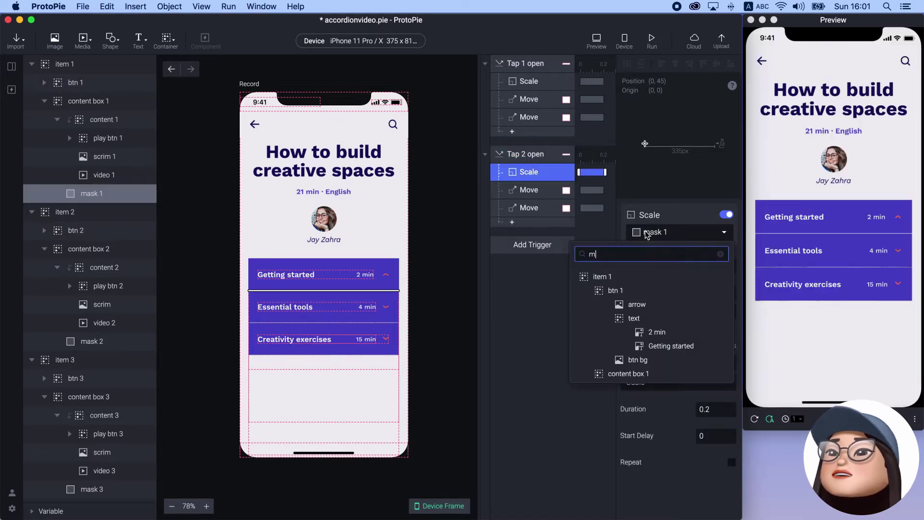
pyautogui.write('mask')
pyautogui.click(620, 290)
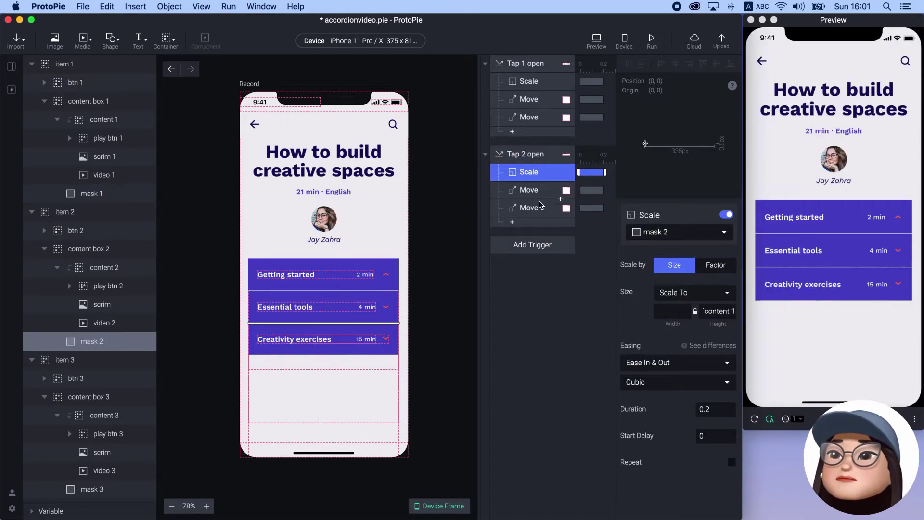
pyautogui.click(727, 313)
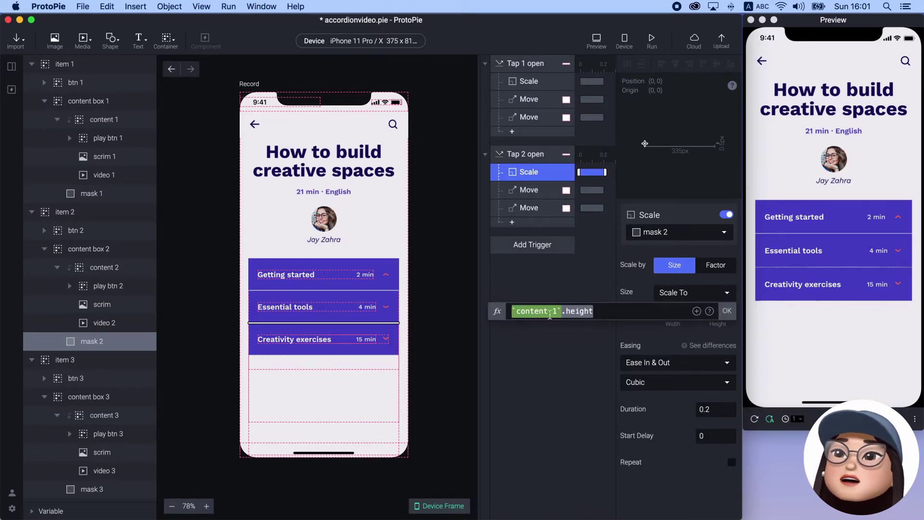
pyautogui.write('2')
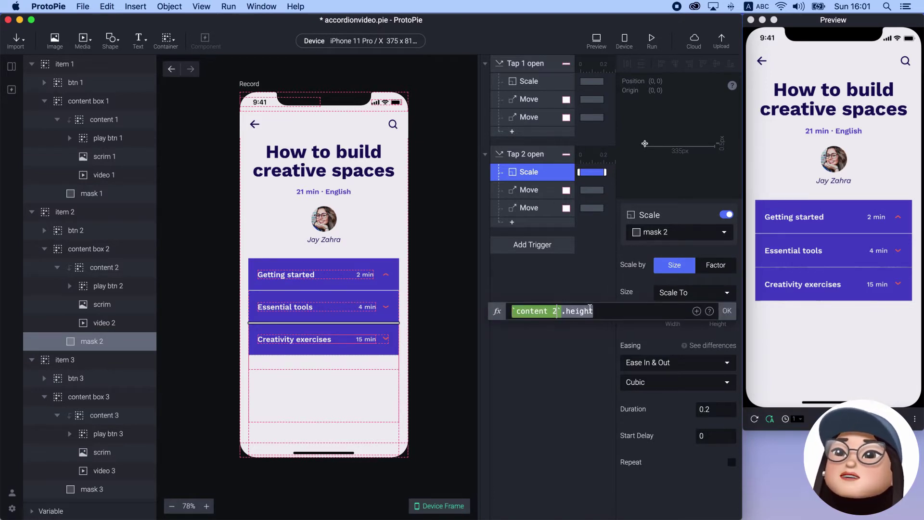
pyautogui.click(727, 311)
# Step: Under Tap 2 open, delete item 2's Move response and set item 3's Move By Y distance to `content 2`.height
pyautogui.click(523, 193)
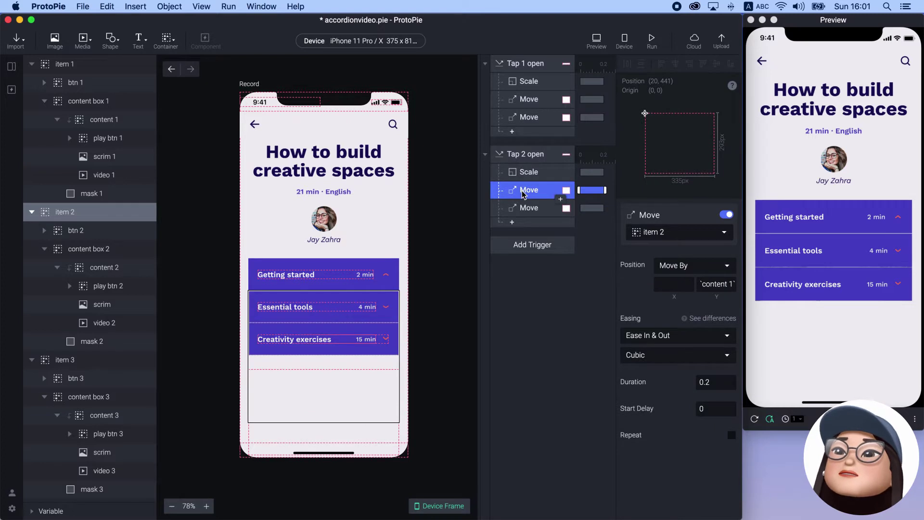
pyautogui.press('BackSpace')
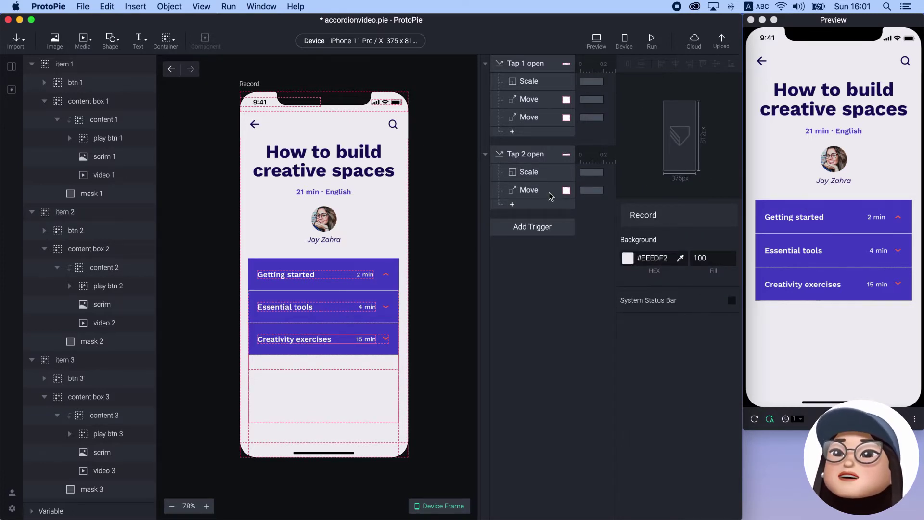
pyautogui.click(529, 192)
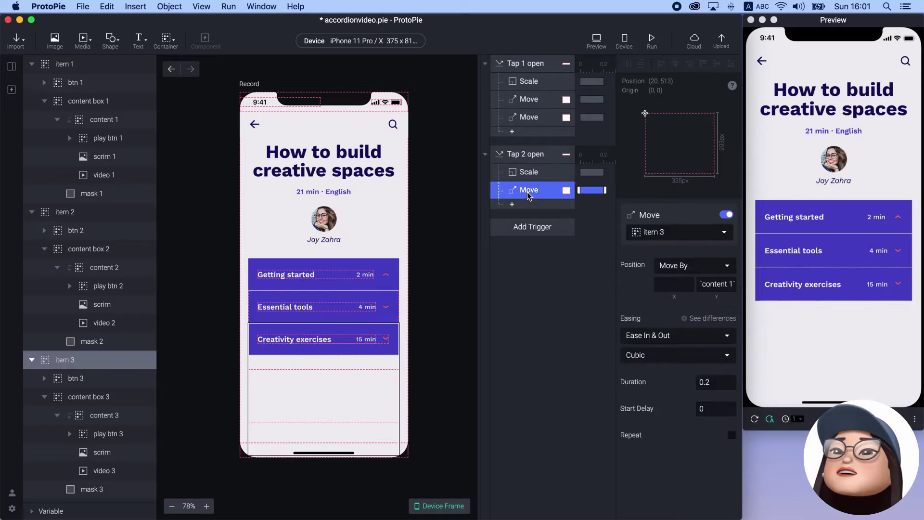
pyautogui.click(718, 285)
pyautogui.write('2')
pyautogui.click(727, 285)
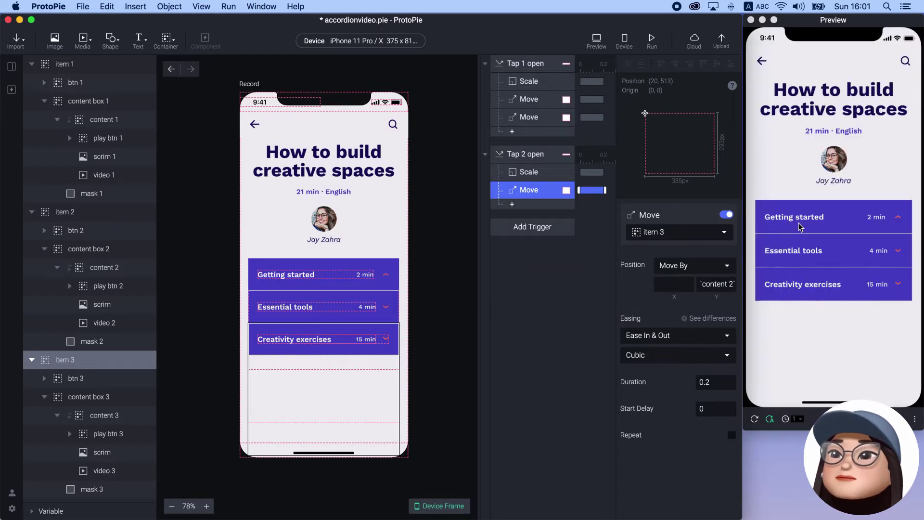
# Step: Test opening the Essential tools item followed by the Getting started item in the preview
pyautogui.click(798, 243)
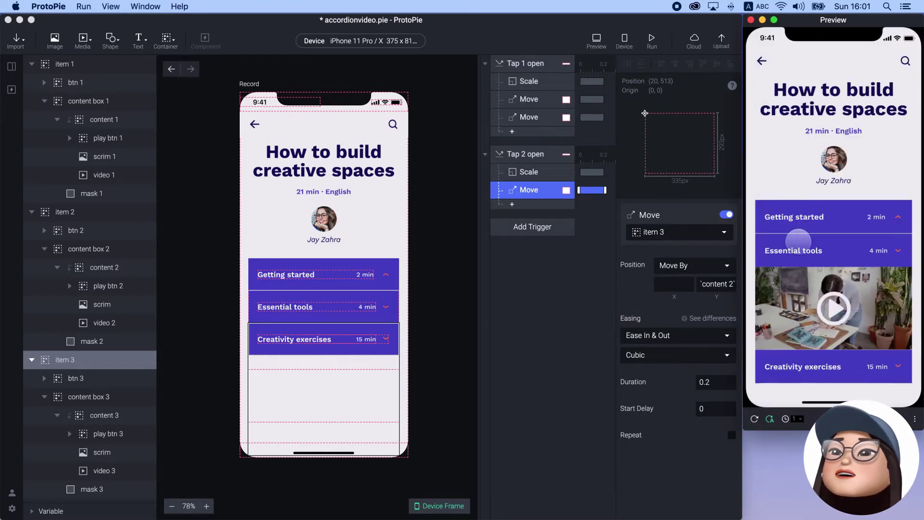
pyautogui.click(796, 214)
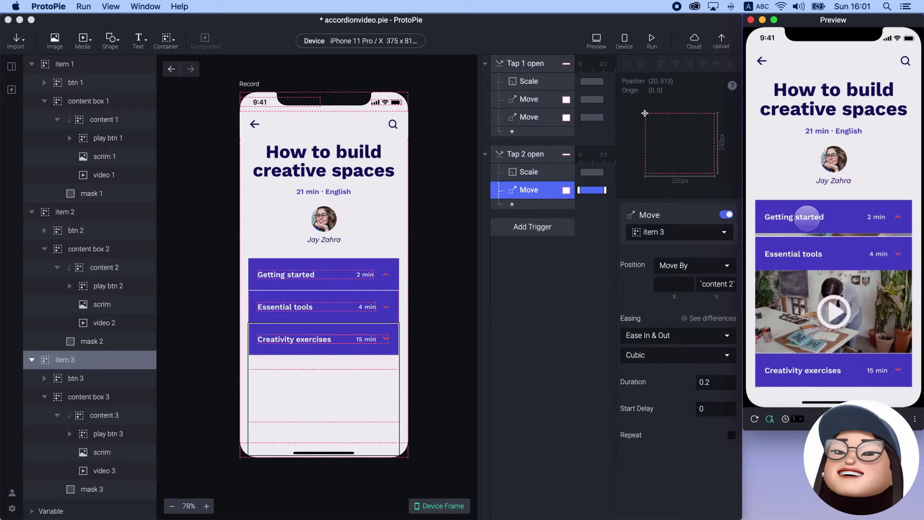
pyautogui.click(542, 160)
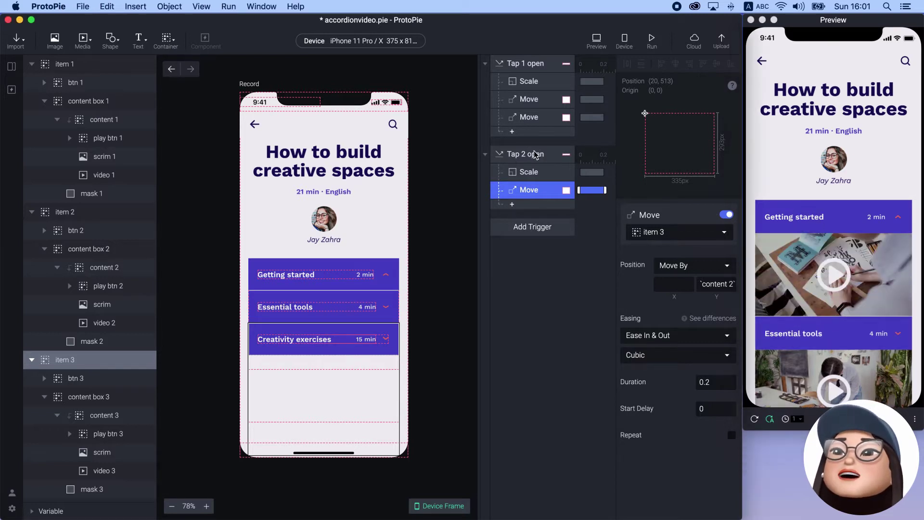
# Step: Duplicate the Tap 2 open trigger, rename the copy Tap 3 open and assign it to btn 3
pyautogui.click(531, 155)
pyautogui.press('super+d')
pyautogui.doubleClick(524, 226)
pyautogui.press('BackSpace')
pyautogui.write('3 open')
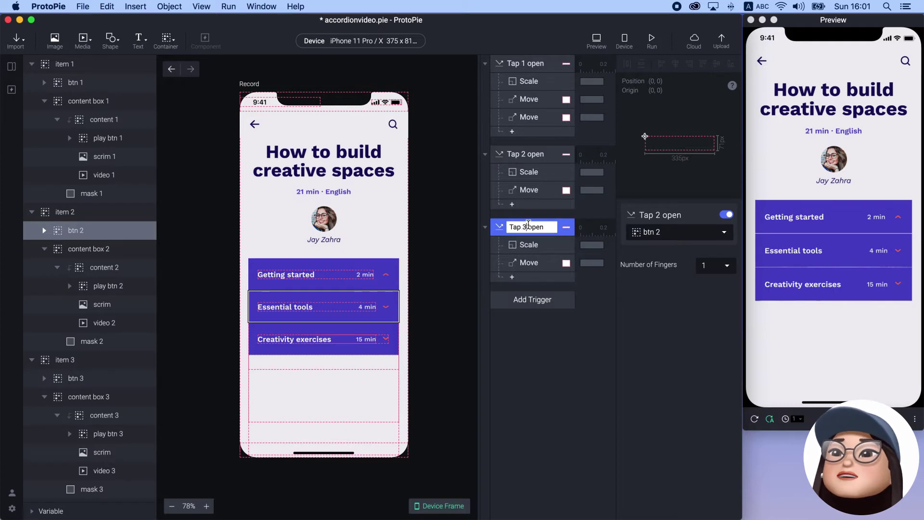
pyautogui.press('Return')
pyautogui.click(649, 233)
pyautogui.write('bt')
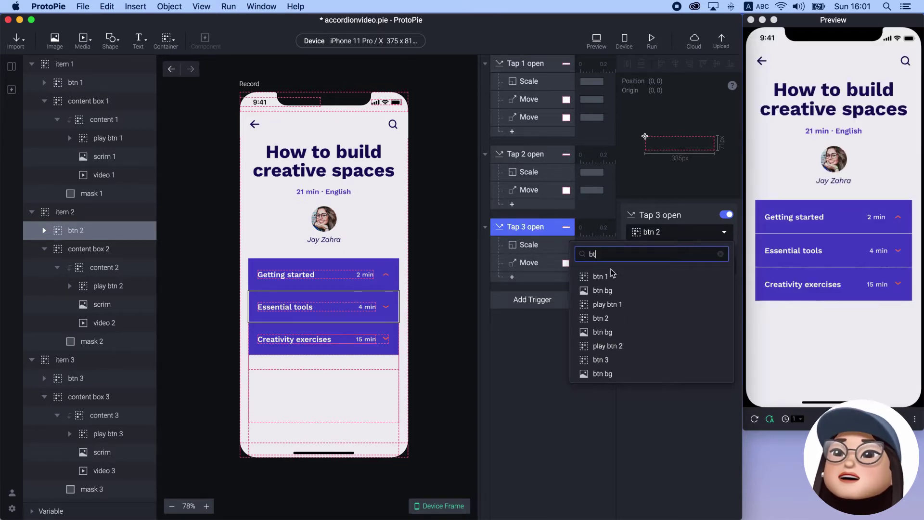
pyautogui.click(602, 361)
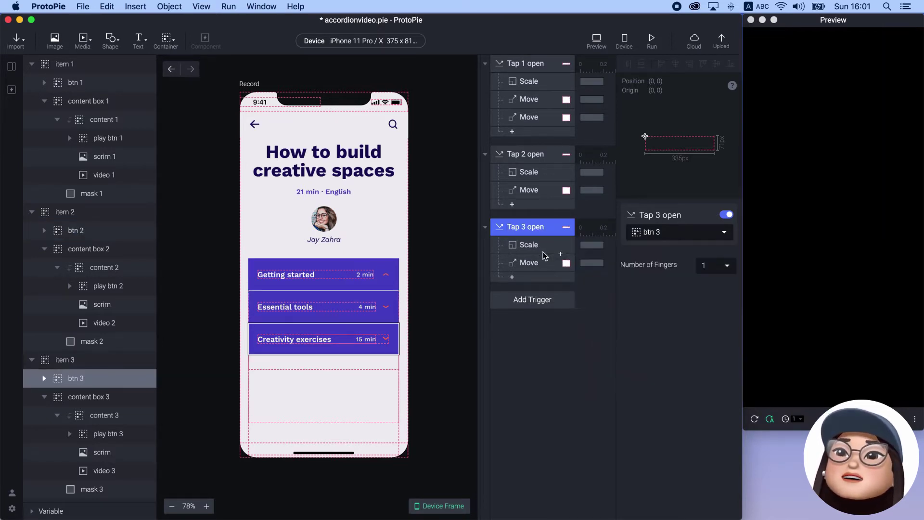
# Step: Target Tap 3 open's Scale response at mask 3 and set its Scale To height to `content 3`.height
pyautogui.click(546, 246)
pyautogui.click(653, 235)
pyautogui.write('mask')
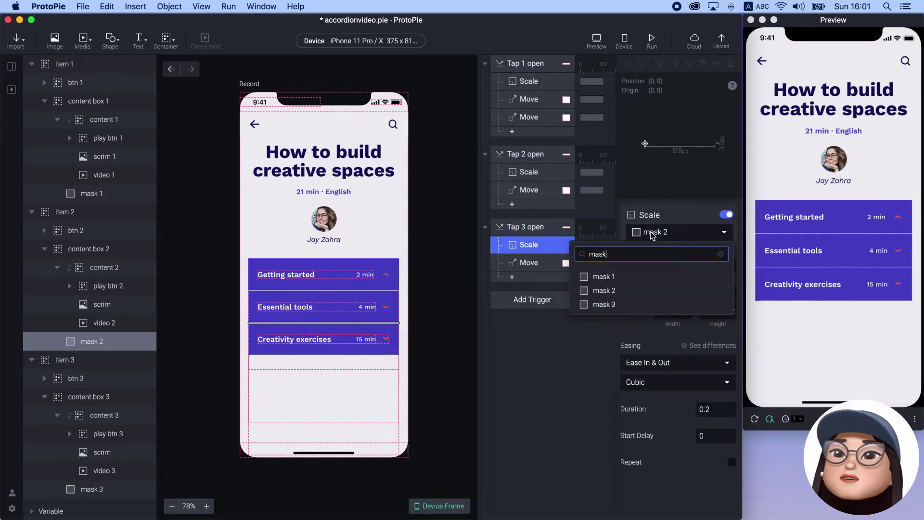
pyautogui.click(643, 305)
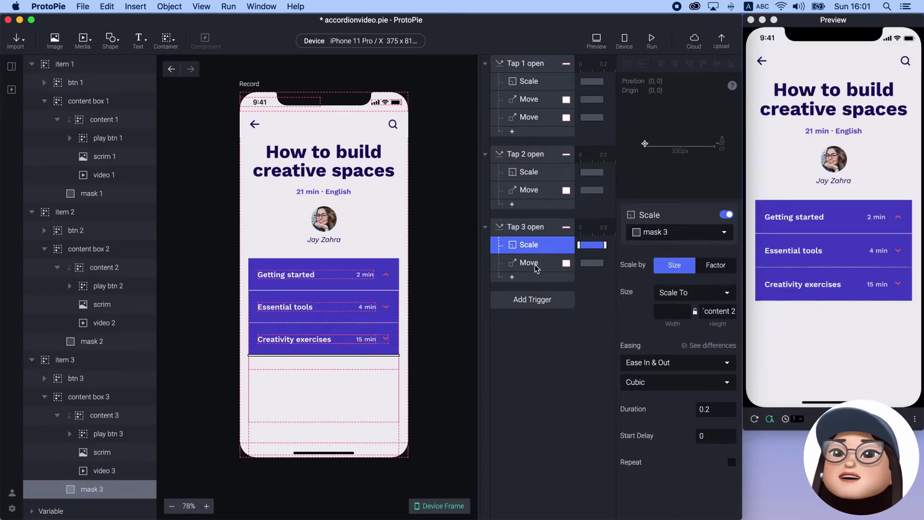
pyautogui.click(699, 312)
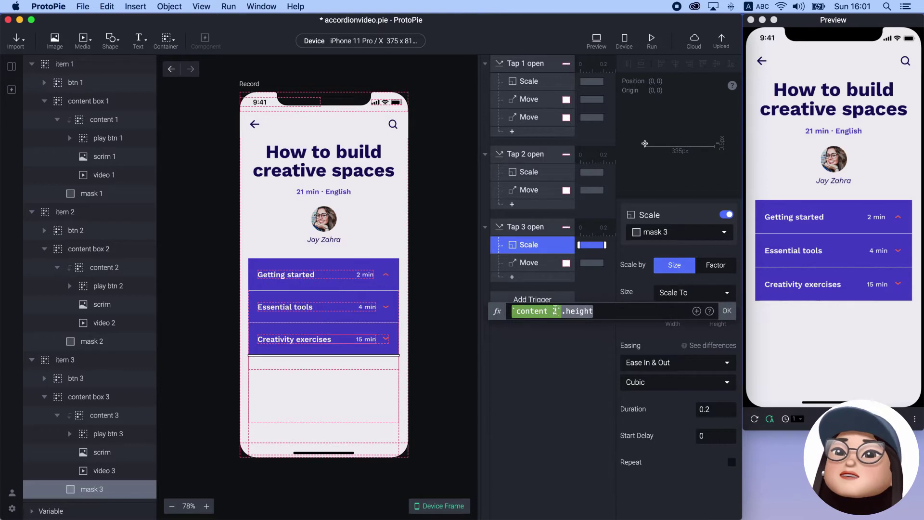
pyautogui.click(727, 311)
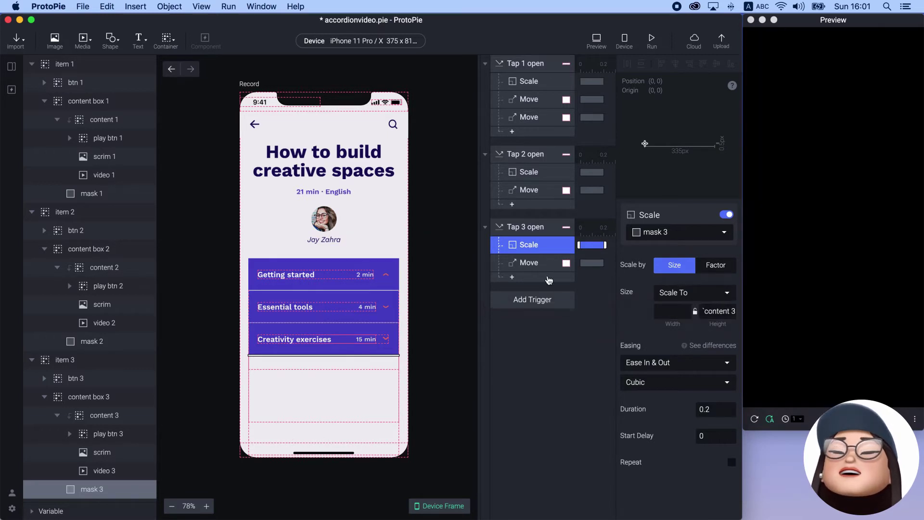
# Step: Delete the Move response under Tap 3 open and test opening all three items in the preview, from the lowest up
pyautogui.click(537, 264)
pyautogui.press('Delete')
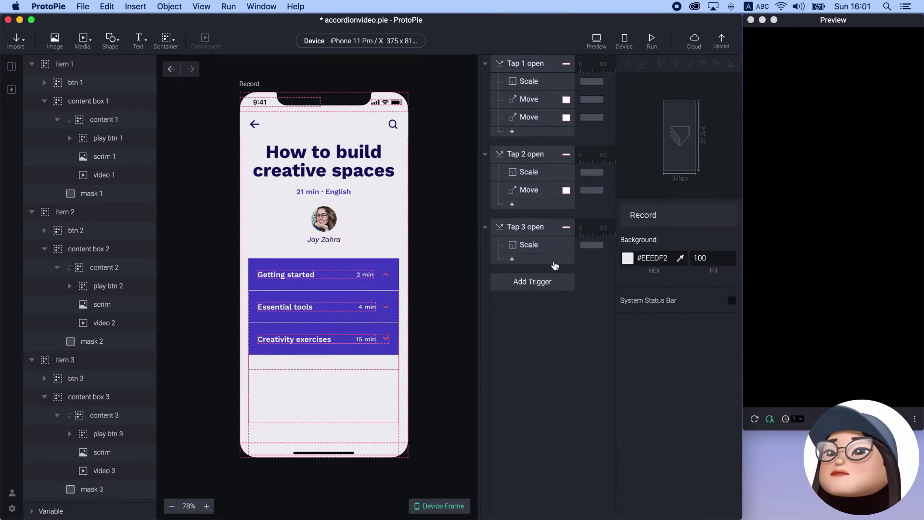
pyautogui.click(798, 285)
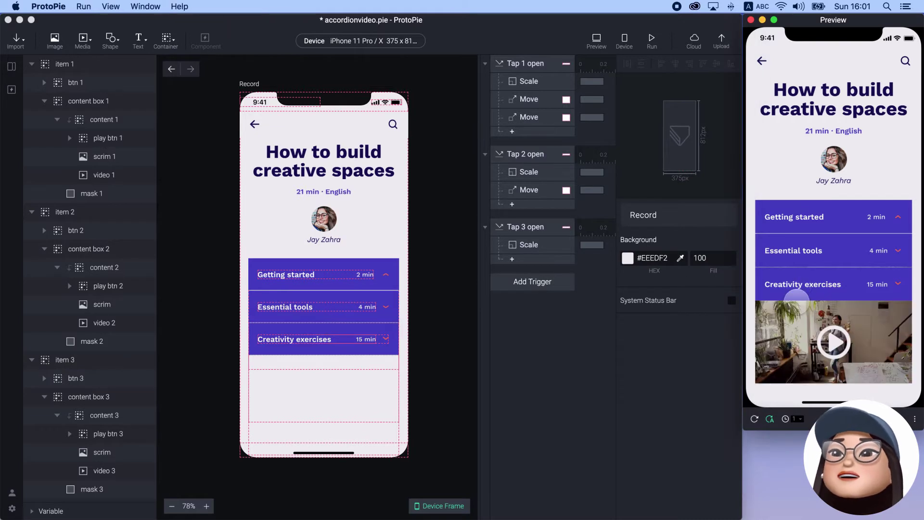
pyautogui.click(865, 258)
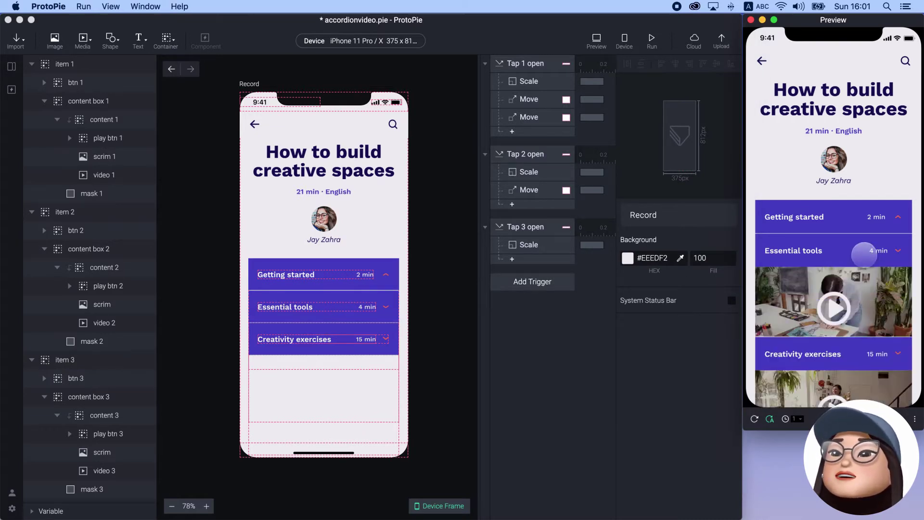
pyautogui.click(857, 221)
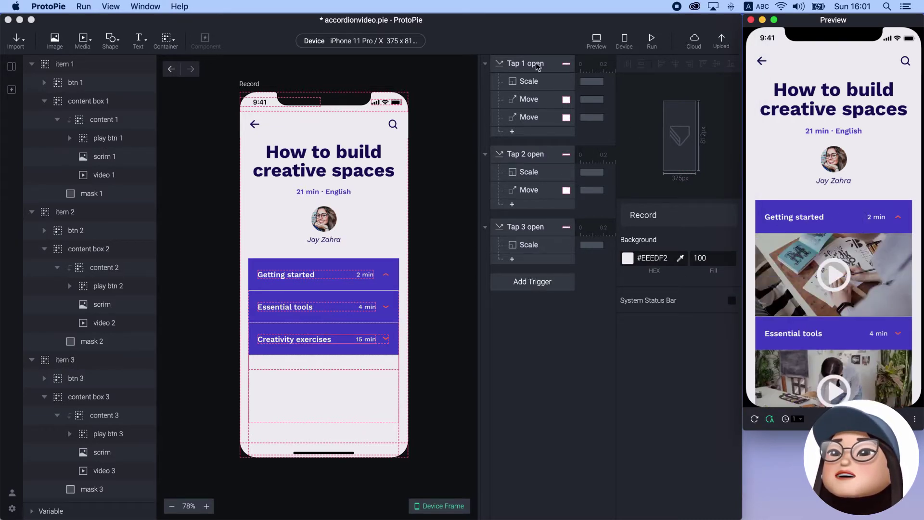
# Step: Collapse the Tap 1 open, Tap 2 open and Tap 3 open triggers
pyautogui.click(485, 64)
pyautogui.click(485, 64)
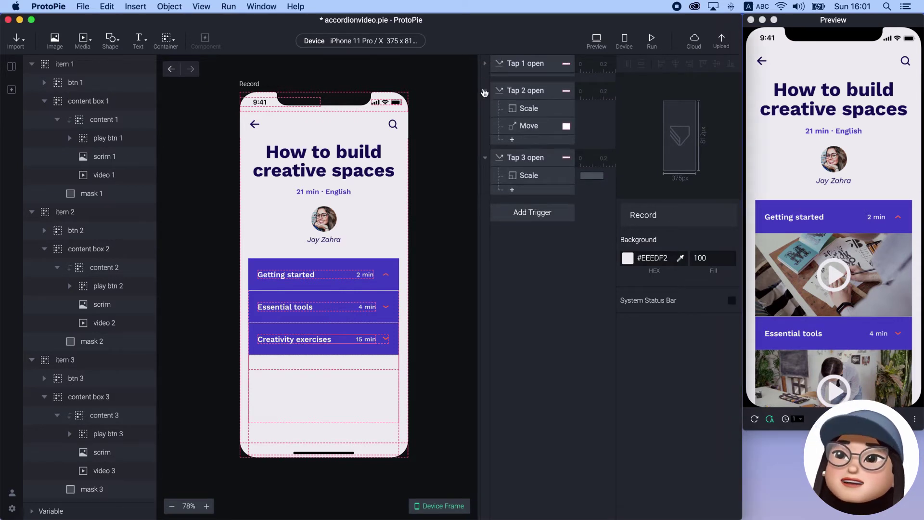
pyautogui.click(485, 91)
pyautogui.click(484, 118)
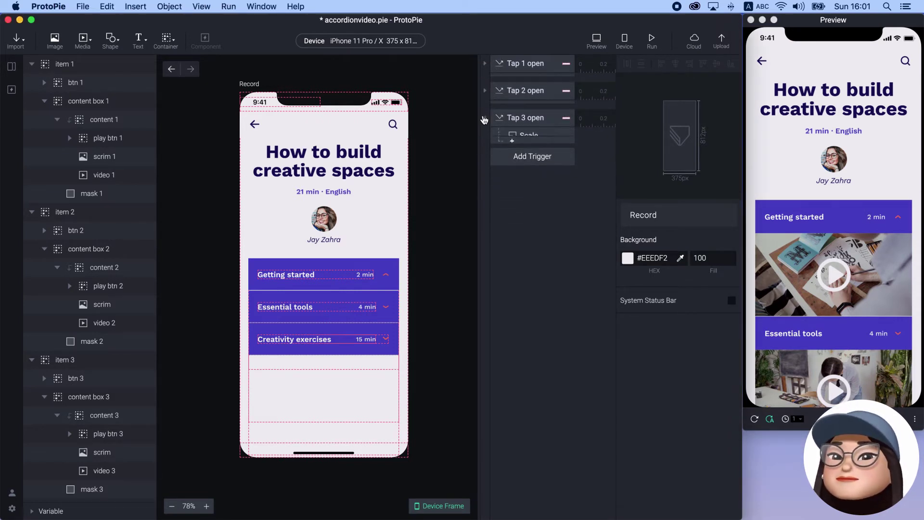
# Step: Add a Tap trigger on btn 1 and name it Tap 1 close
pyautogui.click(515, 147)
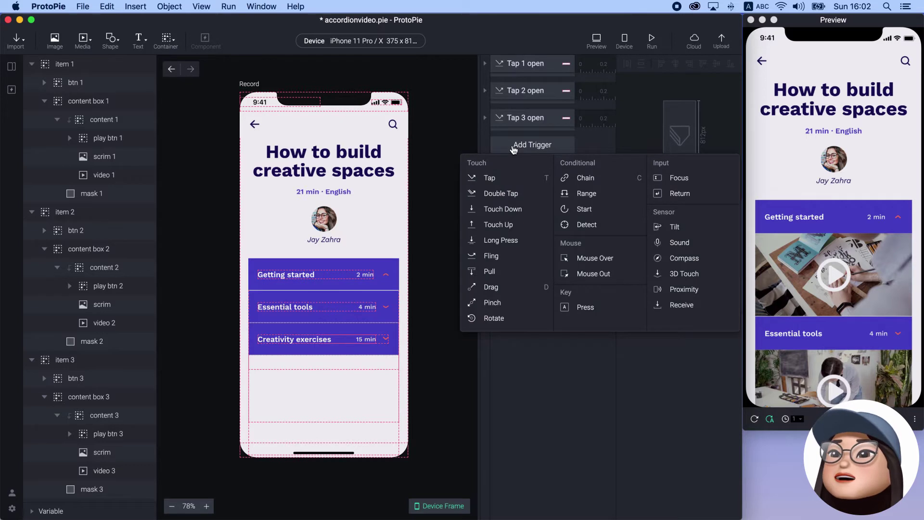
pyautogui.click(496, 178)
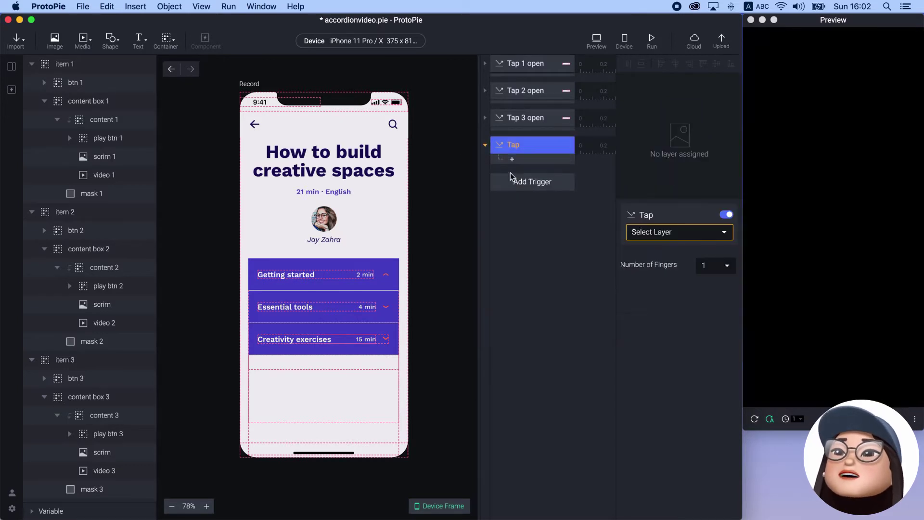
pyautogui.click(650, 232)
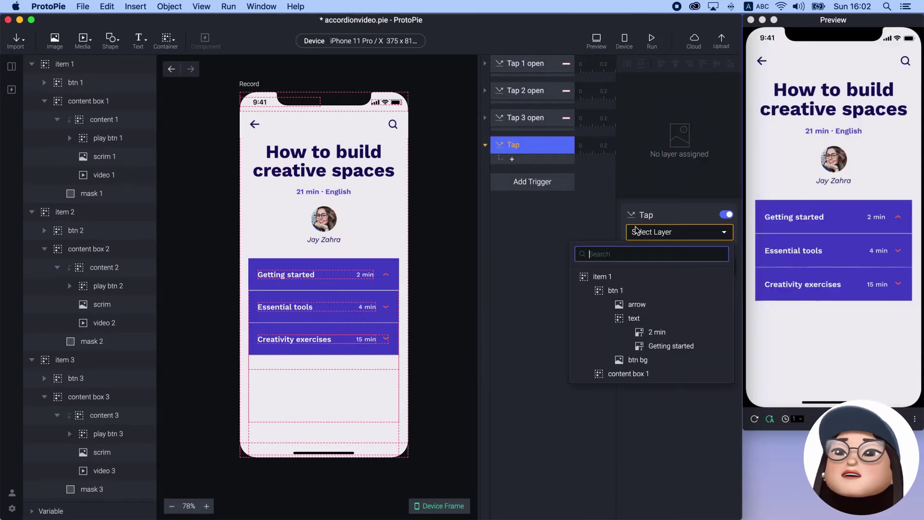
pyautogui.press('Escape')
pyautogui.doubleClick(523, 145)
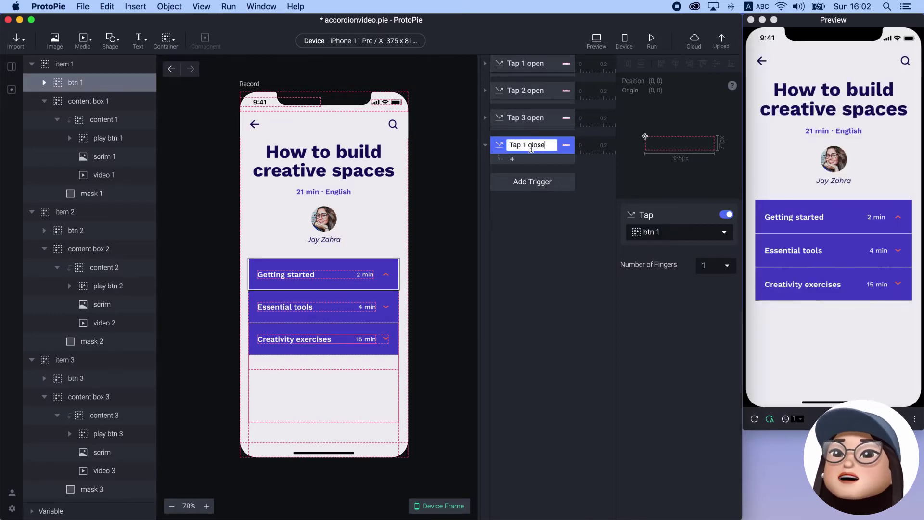
pyautogui.press('Return')
# Step: Add a Condition under Tap 1 close that checks the Height of mask 1
pyautogui.click(512, 159)
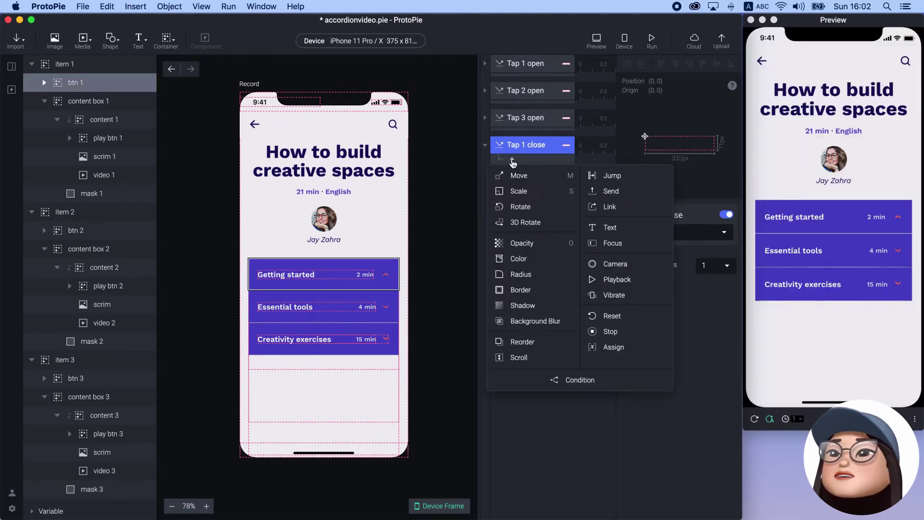
pyautogui.click(548, 385)
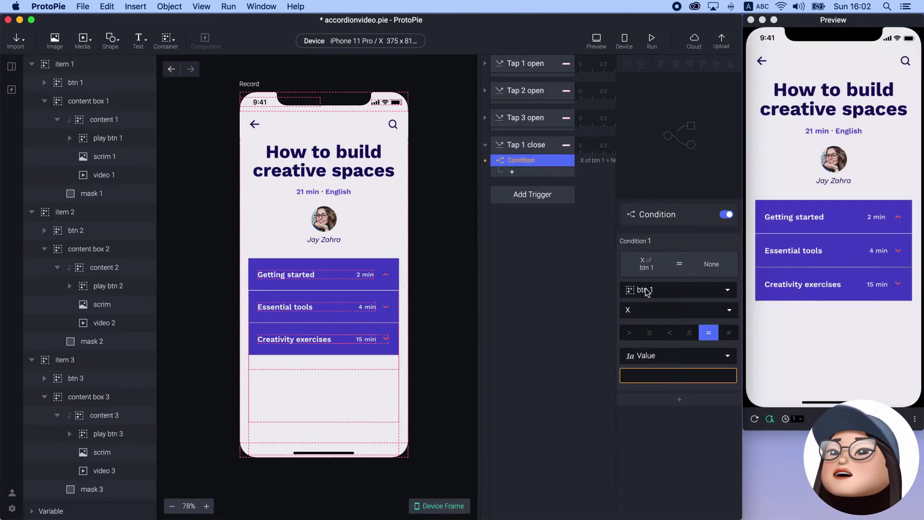
pyautogui.click(645, 290)
pyautogui.write('mask')
pyautogui.click(640, 334)
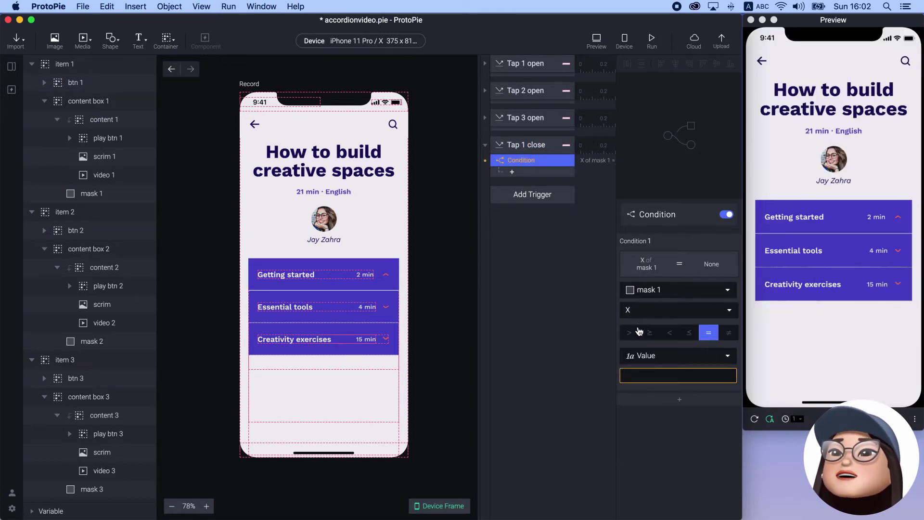
pyautogui.click(645, 312)
pyautogui.click(669, 127)
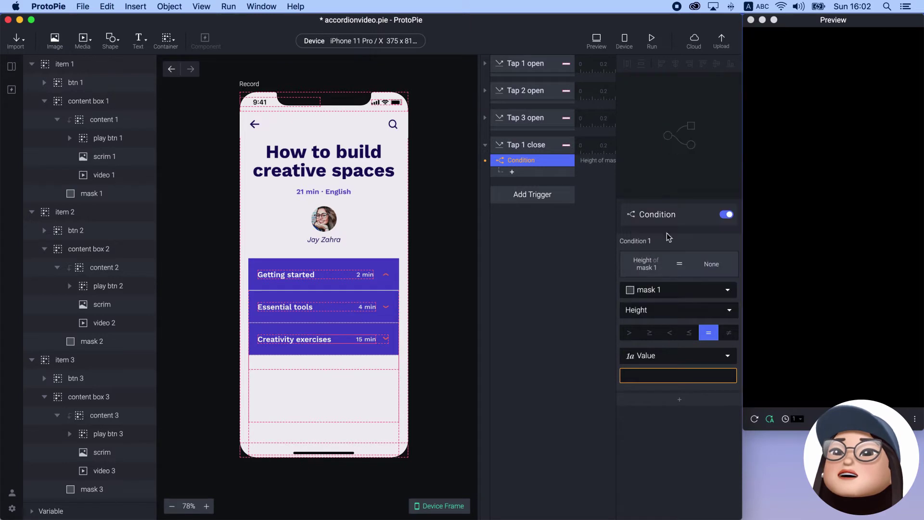
# Step: Compare the mask 1 height in Tap 1 close's Condition with the formula `content 1`.height
pyautogui.click(664, 356)
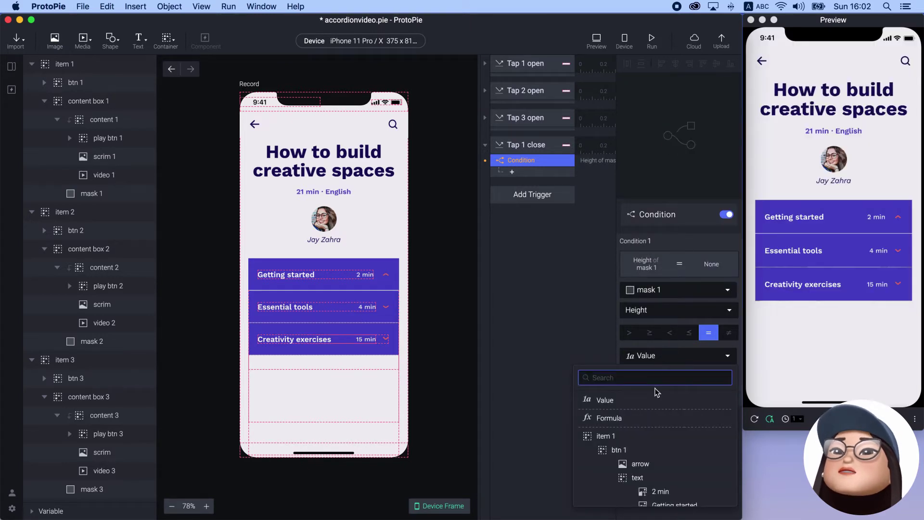
pyautogui.click(652, 417)
pyautogui.click(660, 377)
pyautogui.write('mas')
pyautogui.press('BackSpace')
pyautogui.press('BackSpace')
pyautogui.press('BackSpace')
pyautogui.click(697, 376)
pyautogui.write('cont')
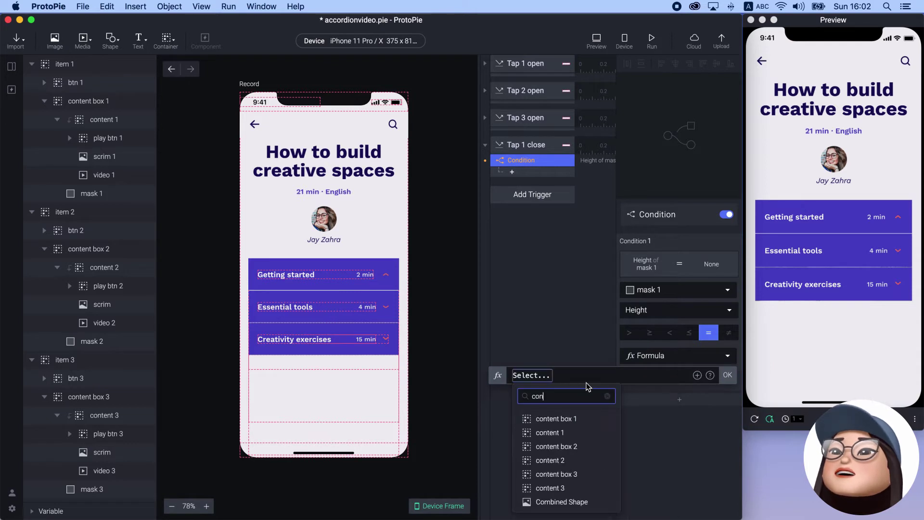
pyautogui.click(567, 434)
pyautogui.write('.')
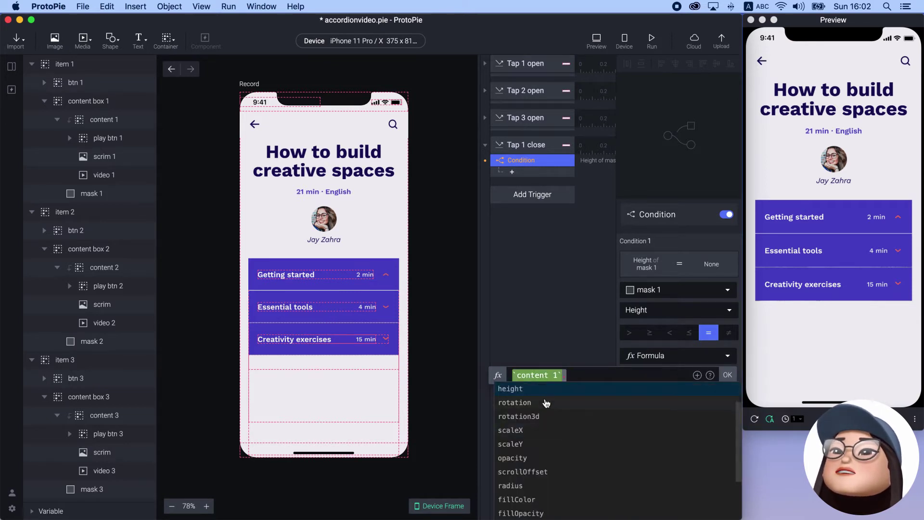
pyautogui.click(541, 391)
pyautogui.click(728, 378)
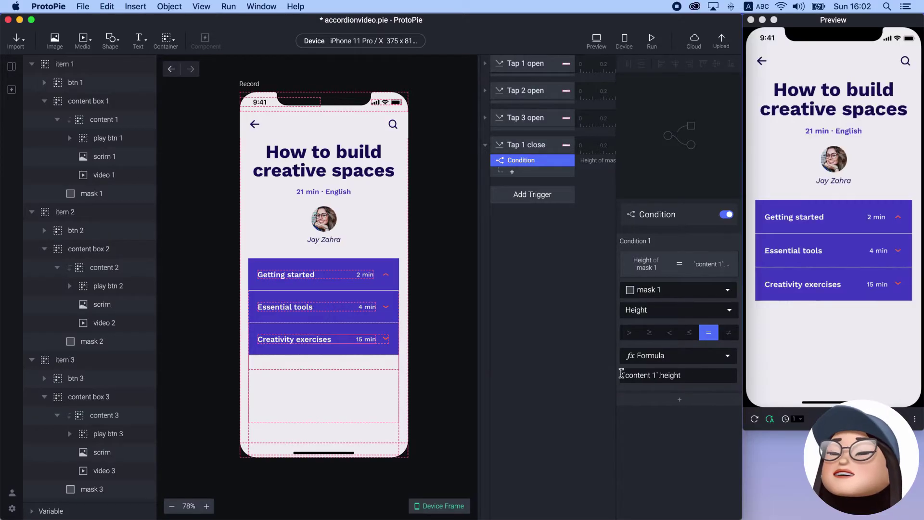
# Step: Add a Reset response for mask 1 under Tap 1 close's Condition
pyautogui.click(512, 172)
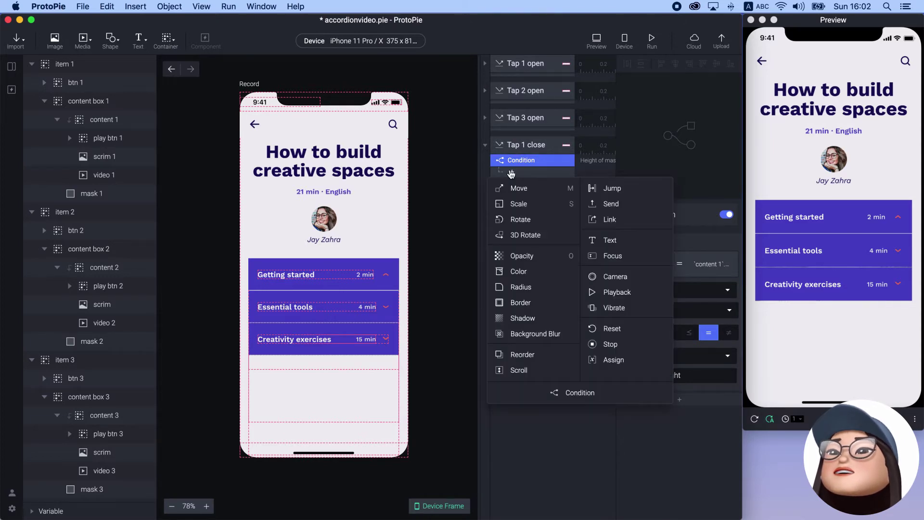
pyautogui.click(626, 328)
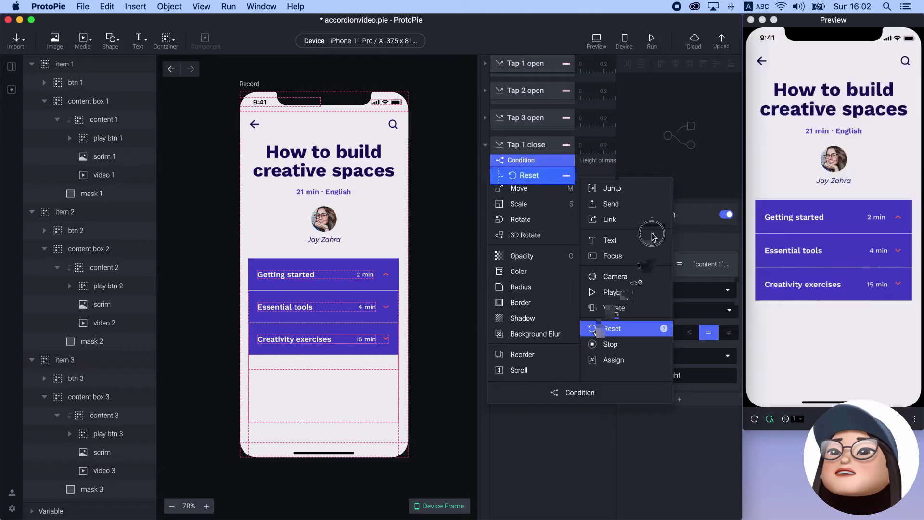
pyautogui.click(653, 232)
pyautogui.write('mask')
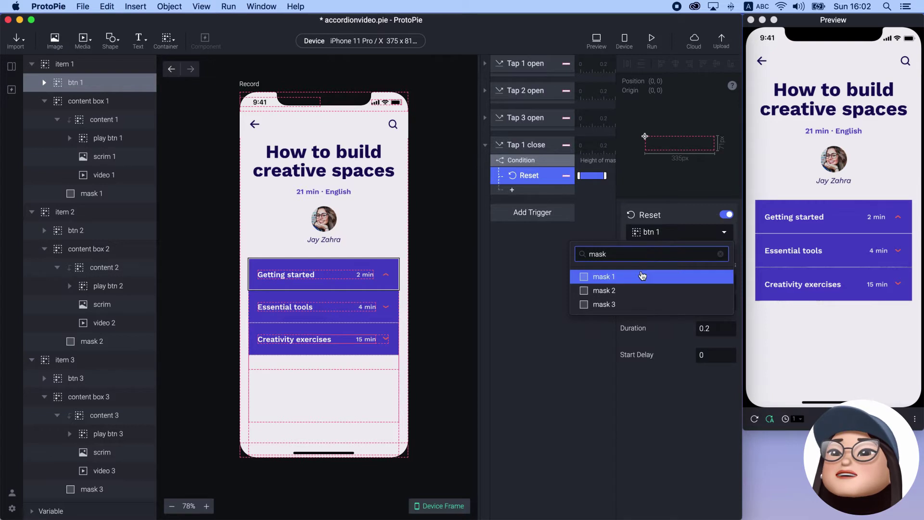
pyautogui.click(641, 274)
# Step: Duplicate the mask 1 Reset response twice and target the second Reset at item 2
pyautogui.click(528, 193)
pyautogui.click(524, 177)
pyautogui.press('super+d')
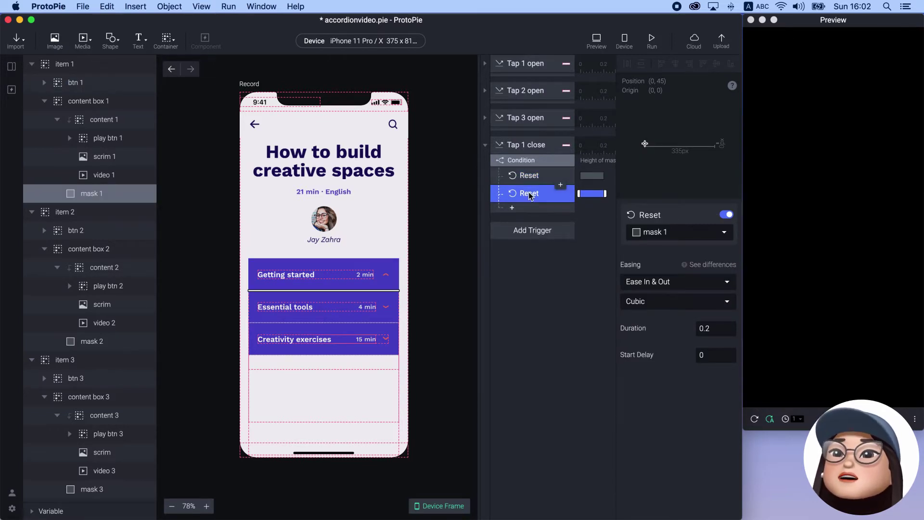
pyautogui.press('super+d')
pyautogui.click(648, 232)
pyautogui.write('item')
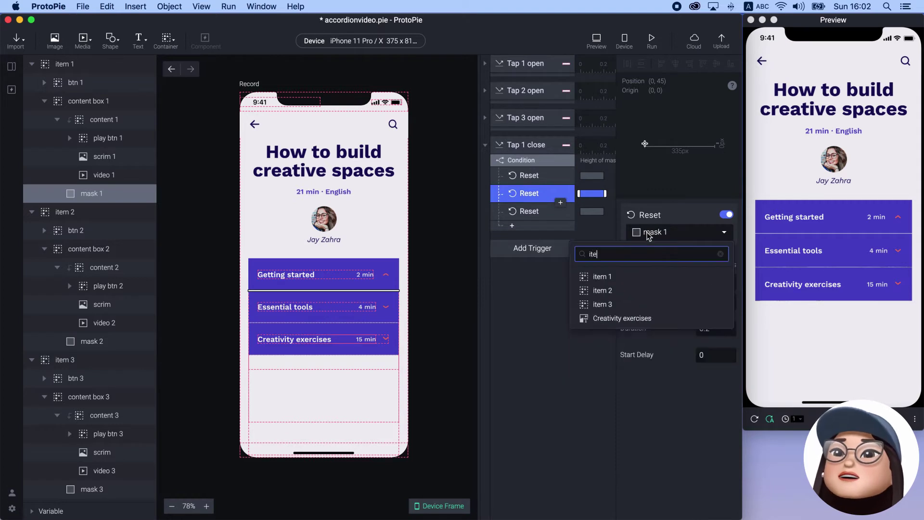
pyautogui.click(637, 290)
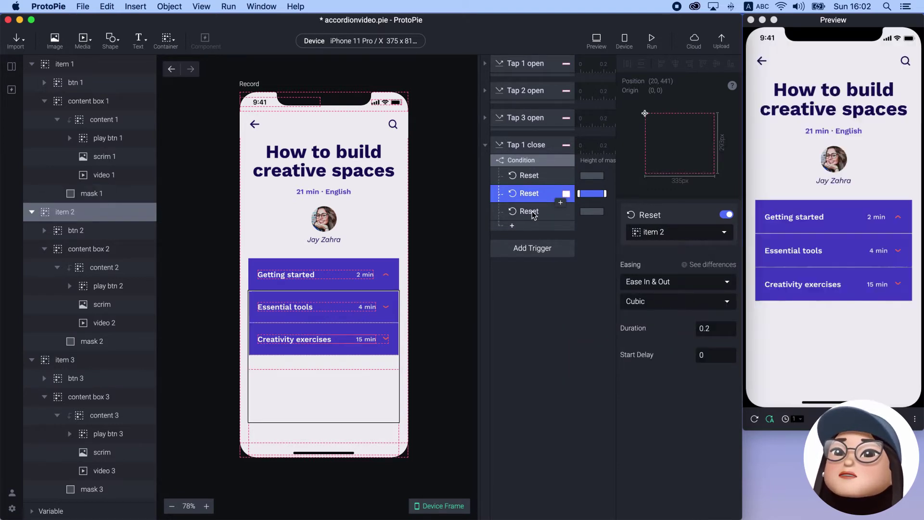
# Step: Target the third Reset response under Tap 1 close at item 3
pyautogui.click(528, 211)
pyautogui.click(651, 232)
pyautogui.write('item')
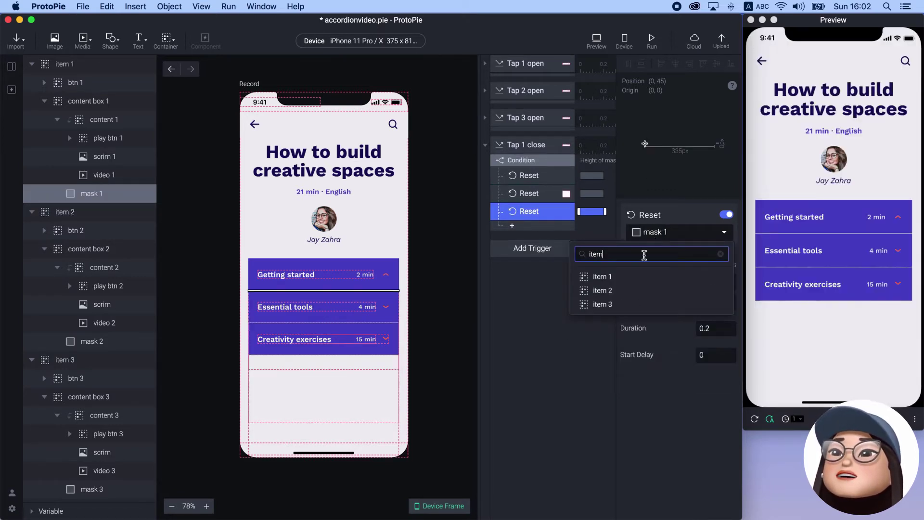
pyautogui.click(628, 302)
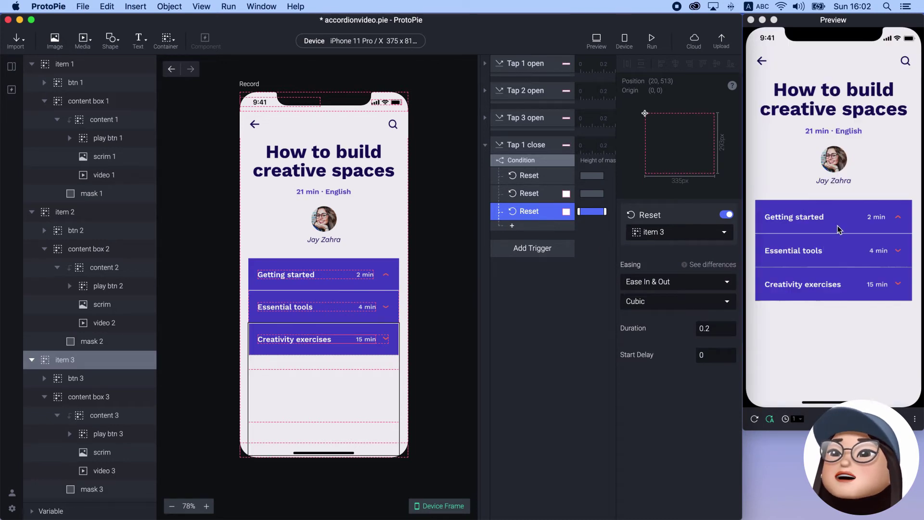
# Step: Test opening and closing the Getting started item in the preview
pyautogui.click(838, 228)
pyautogui.click(824, 219)
pyautogui.click(809, 219)
pyautogui.click(807, 219)
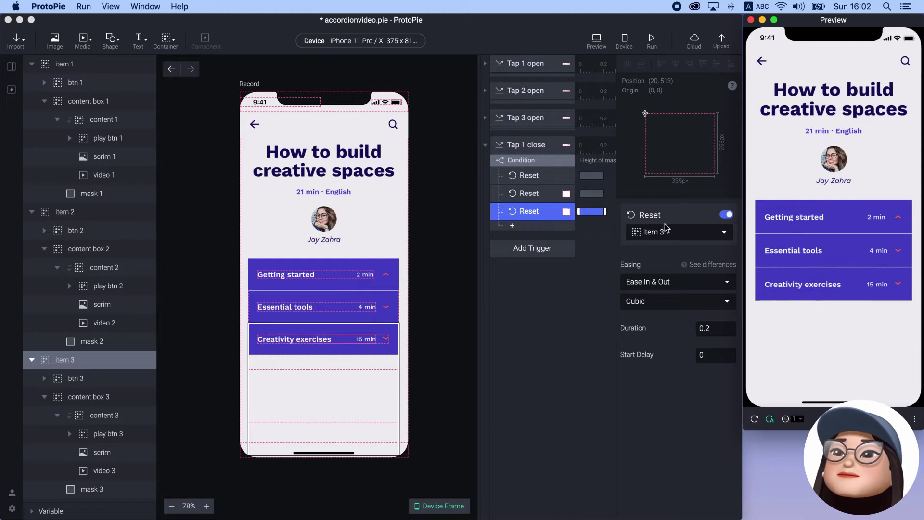
# Step: Duplicate the Tap 1 close trigger and rename the copy Tap 2 close
pyautogui.click(528, 162)
pyautogui.click(532, 162)
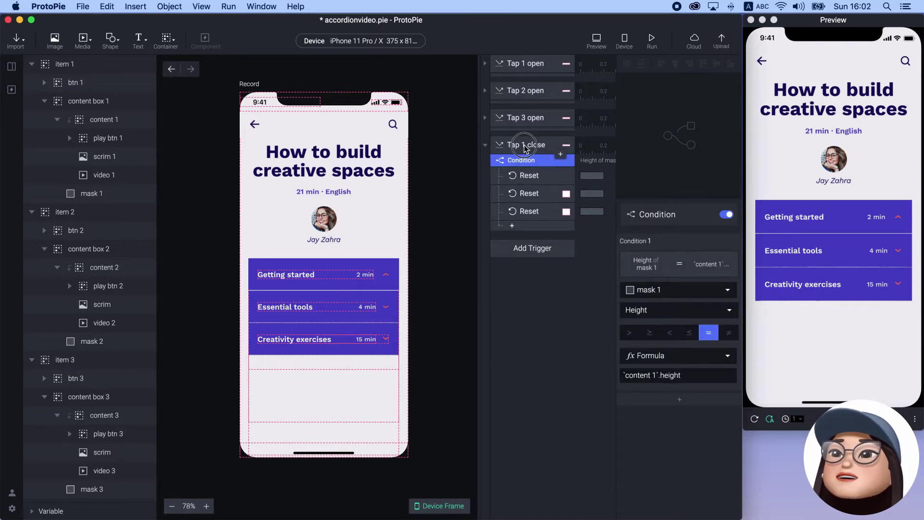
pyautogui.click(525, 147)
pyautogui.press('super+d')
pyautogui.click(525, 250)
pyautogui.doubleClick(524, 249)
pyautogui.click(525, 249)
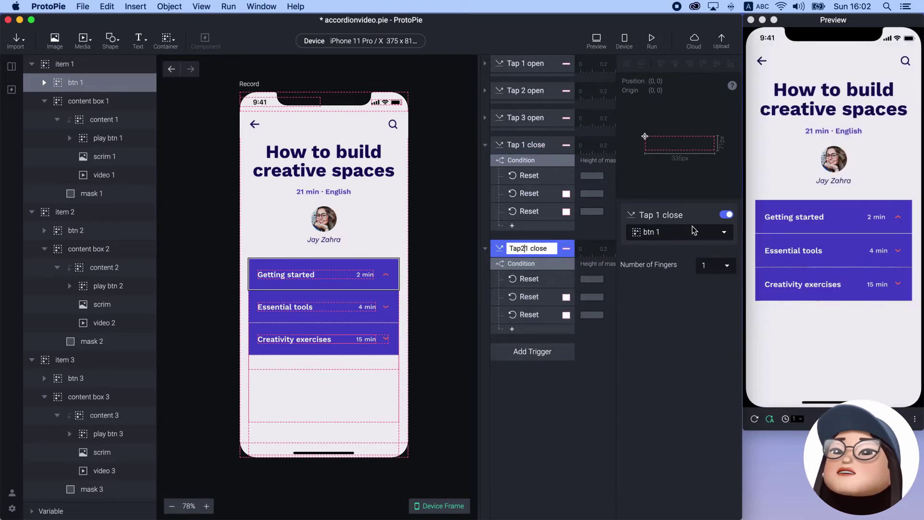
pyautogui.press('Return')
# Step: Set btn 2 as the target layer of the Tap 2 close trigger
pyautogui.click(653, 233)
pyautogui.write('btn')
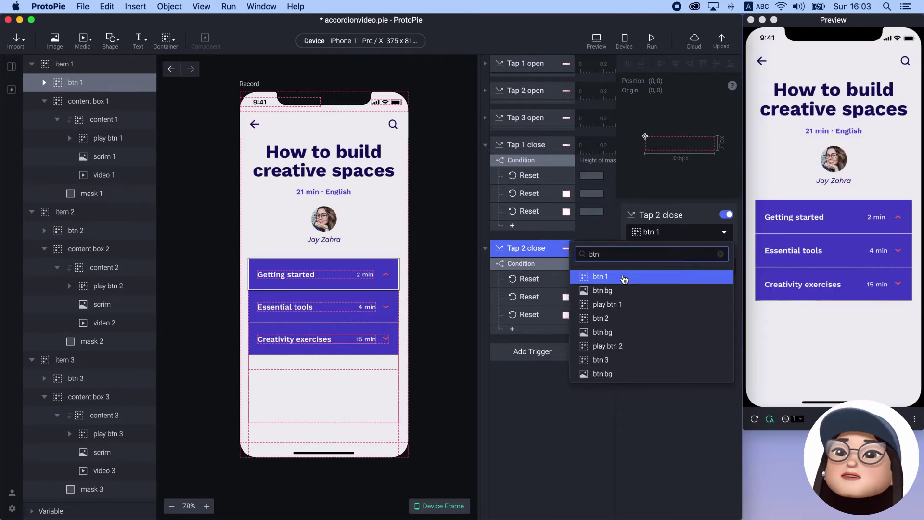
pyautogui.write(' 2')
pyautogui.click(602, 276)
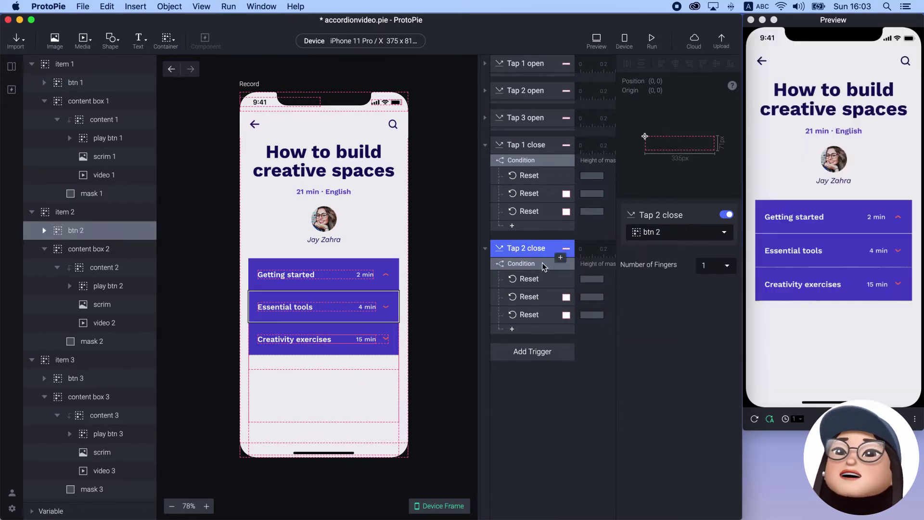
# Step: Set Tap 2 close's Condition to compare the Height of mask 2 with `content 2`.height
pyautogui.click(558, 262)
pyautogui.click(647, 290)
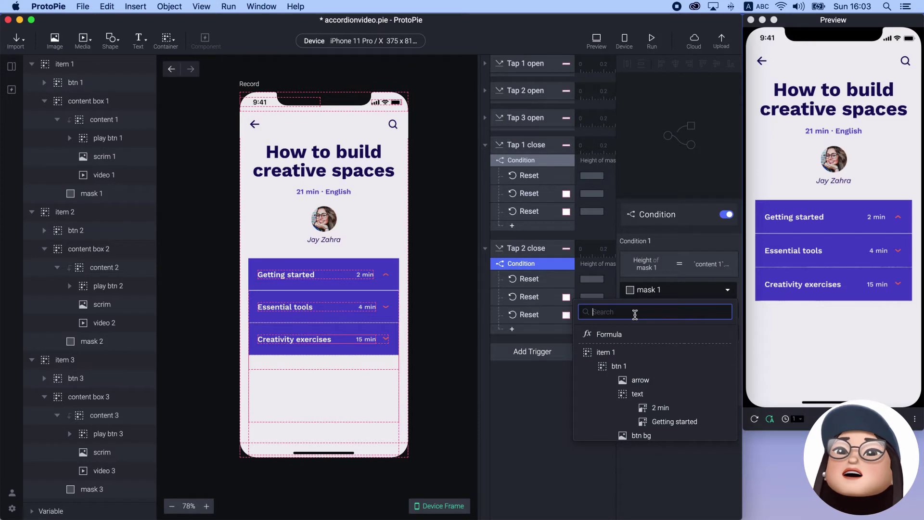
pyautogui.write('mask')
pyautogui.click(616, 342)
pyautogui.click(661, 378)
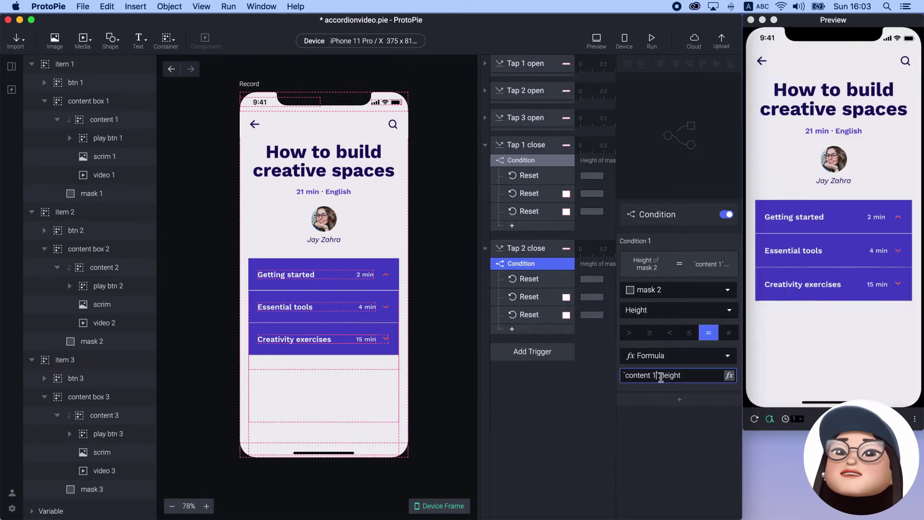
# Step: Target Tap 2 close's first Reset response at mask 2 and delete its Reset response for item 2
pyautogui.click(528, 284)
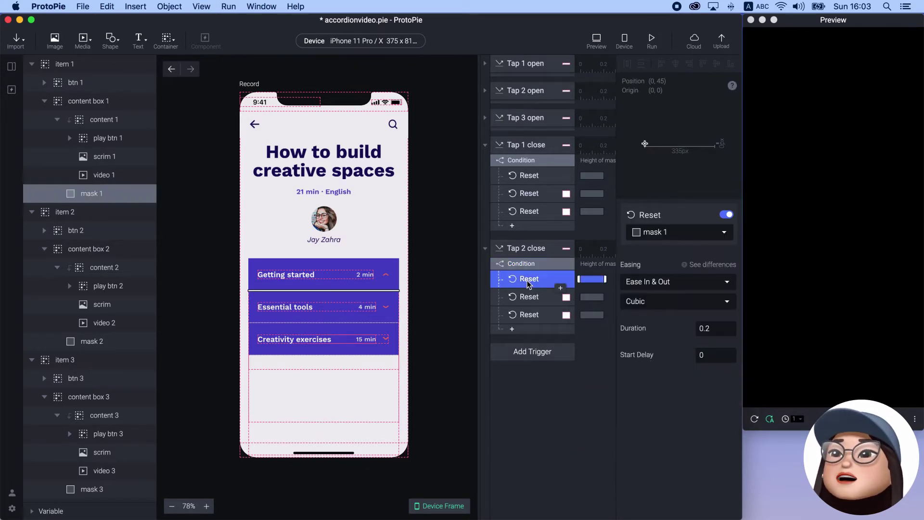
pyautogui.click(668, 233)
pyautogui.write('mask')
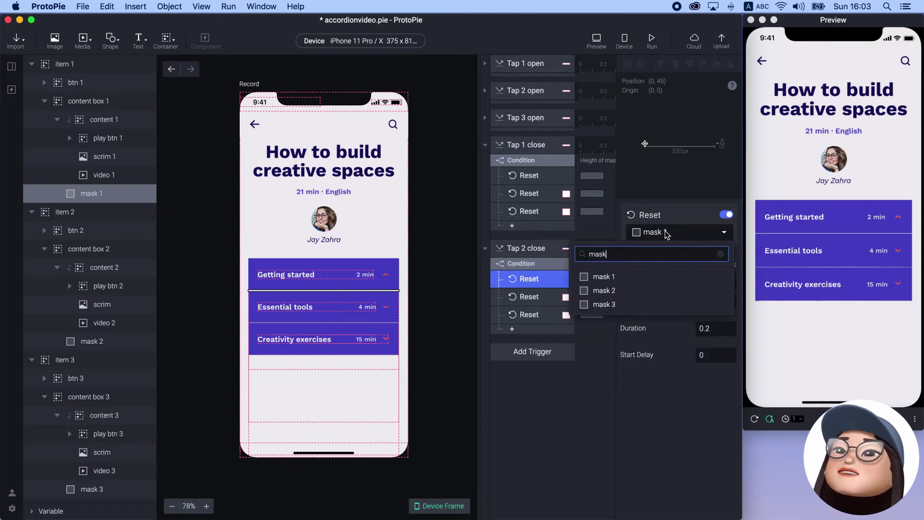
pyautogui.click(602, 290)
pyautogui.click(527, 300)
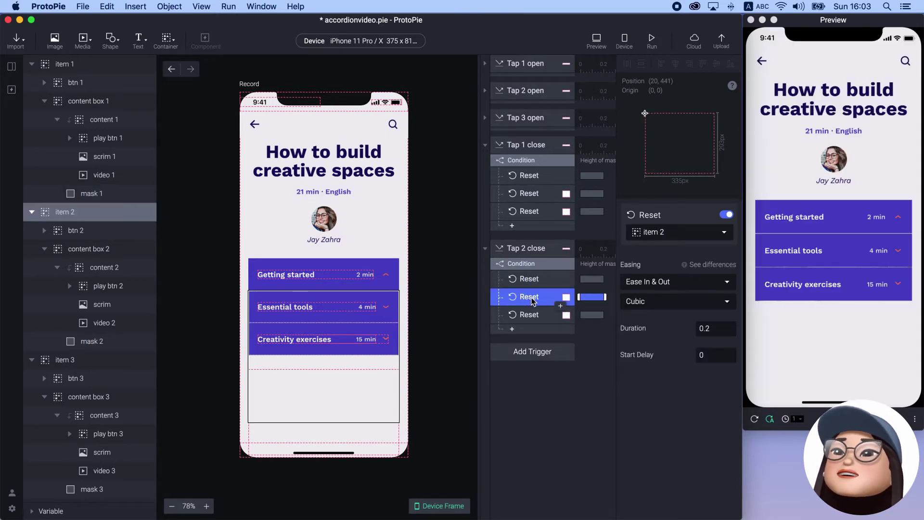
pyautogui.press('BackSpace')
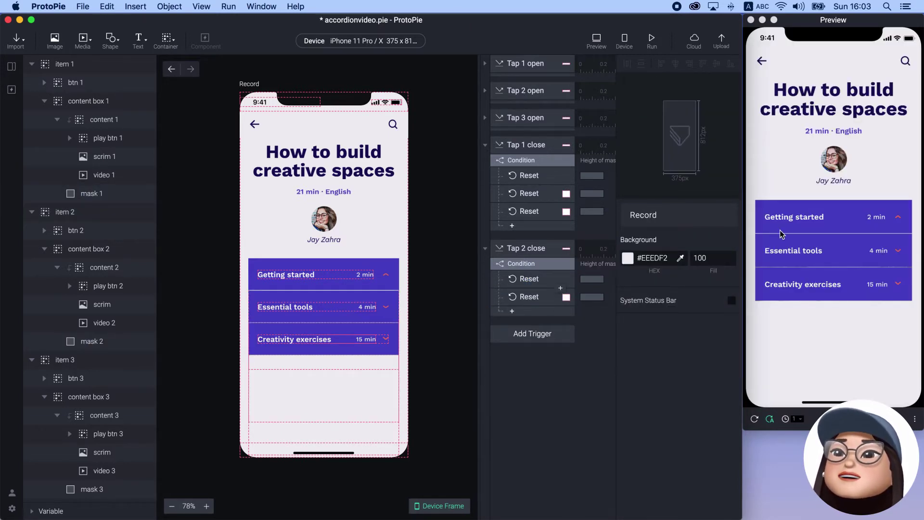
# Step: Test opening and closing the Essential tools item in the preview
pyautogui.click(788, 244)
pyautogui.click(783, 245)
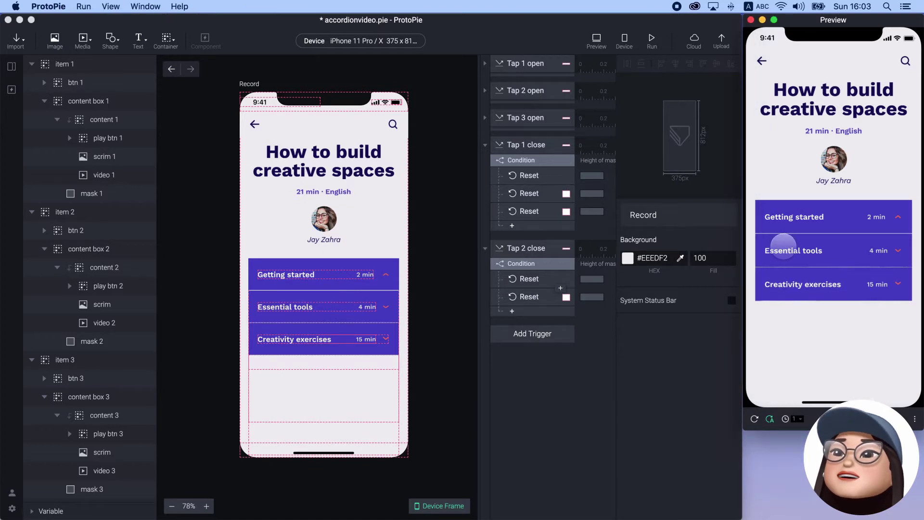
pyautogui.click(784, 246)
pyautogui.click(783, 247)
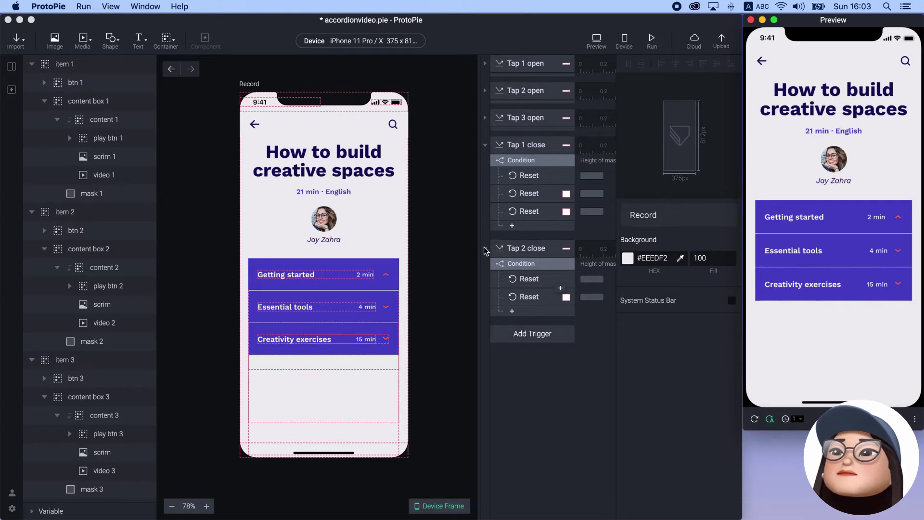
# Step: Duplicate the Tap 2 close trigger and rename the copy Tap 3 close
pyautogui.click(507, 251)
pyautogui.click(515, 253)
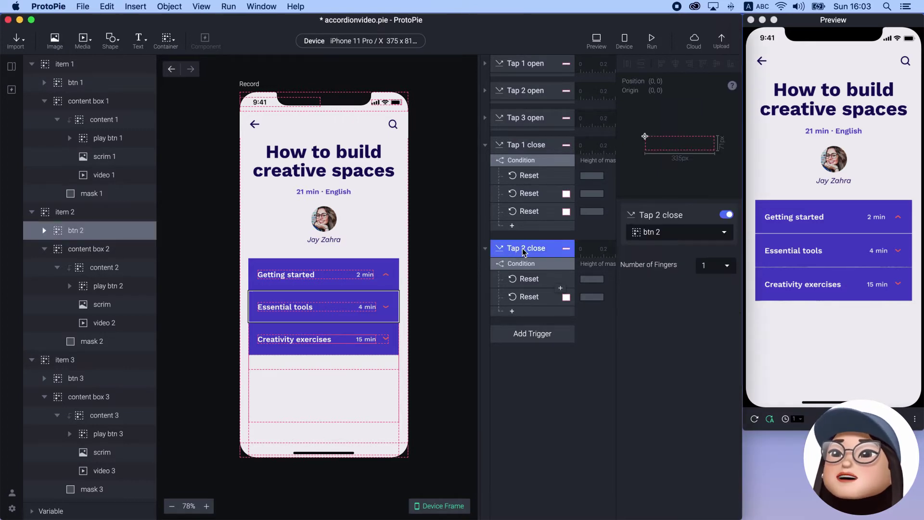
pyautogui.press('super+d')
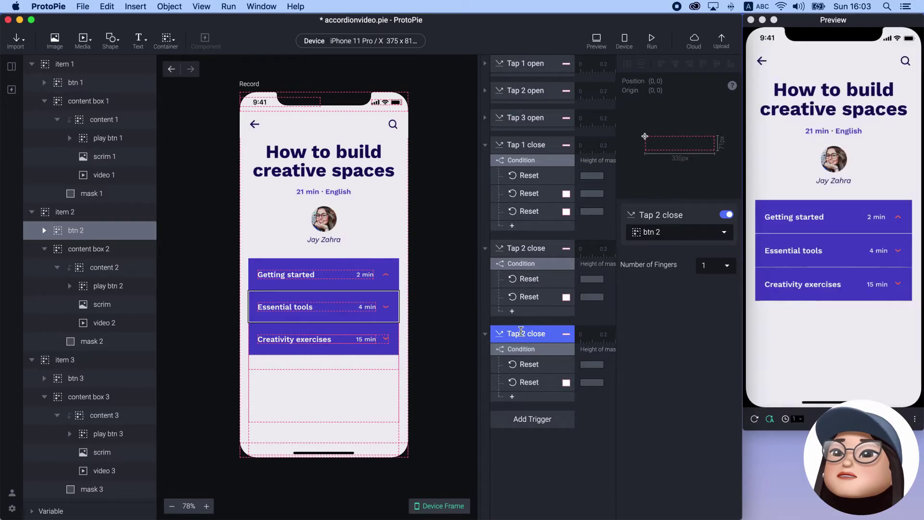
pyautogui.doubleClick(524, 333)
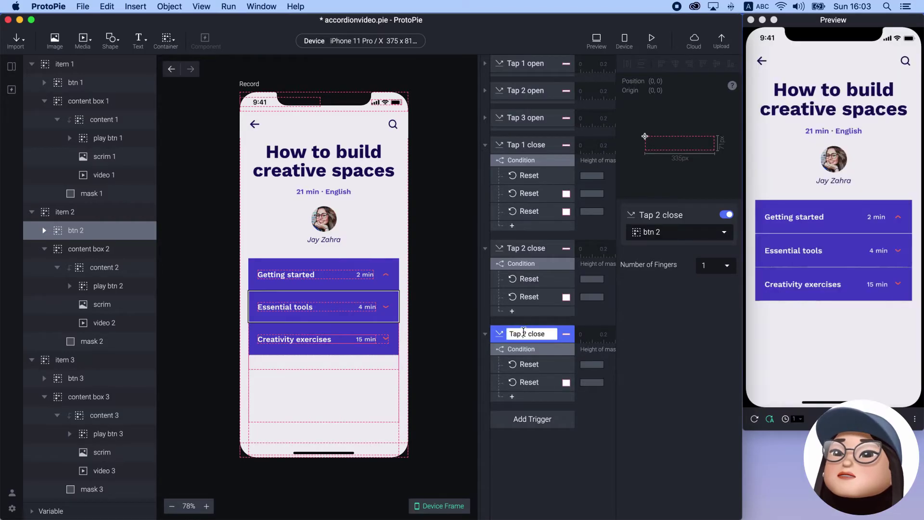
pyautogui.press('Return')
# Step: Set btn 3 as the target layer of the Tap 3 close trigger
pyautogui.click(650, 233)
pyautogui.write('b')
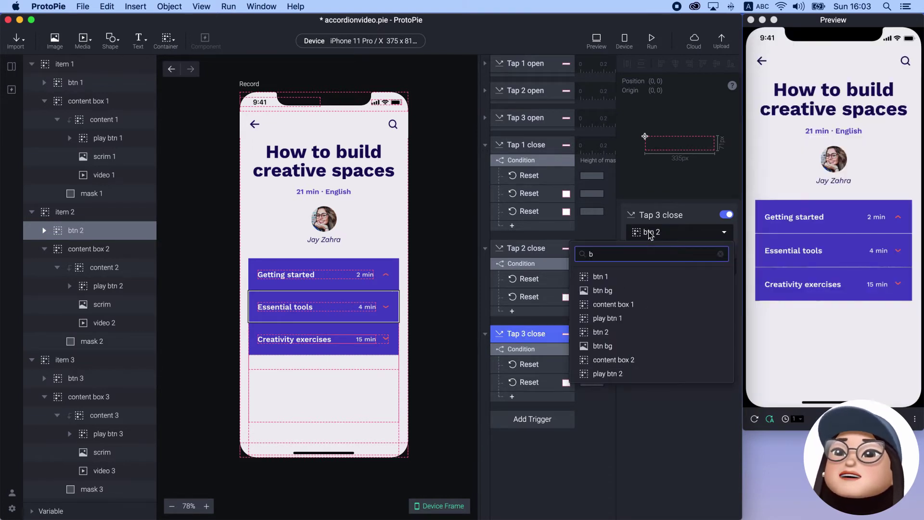
pyautogui.write('tn 3')
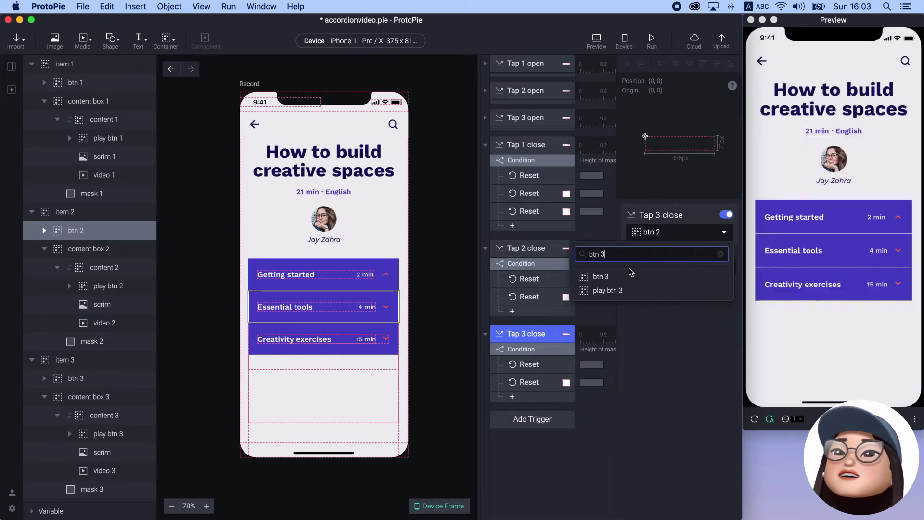
pyautogui.click(621, 275)
# Step: Set the Tap 3 close condition to check that the height of mask 3 equals the formula `content 3`.height
pyautogui.click(559, 348)
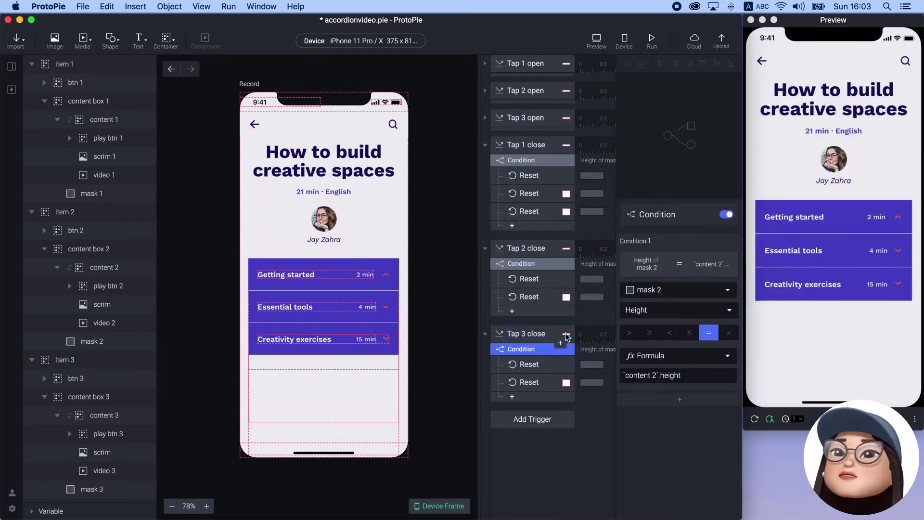
pyautogui.click(651, 290)
pyautogui.write('mask')
pyautogui.click(636, 362)
pyautogui.click(656, 376)
pyautogui.click(568, 364)
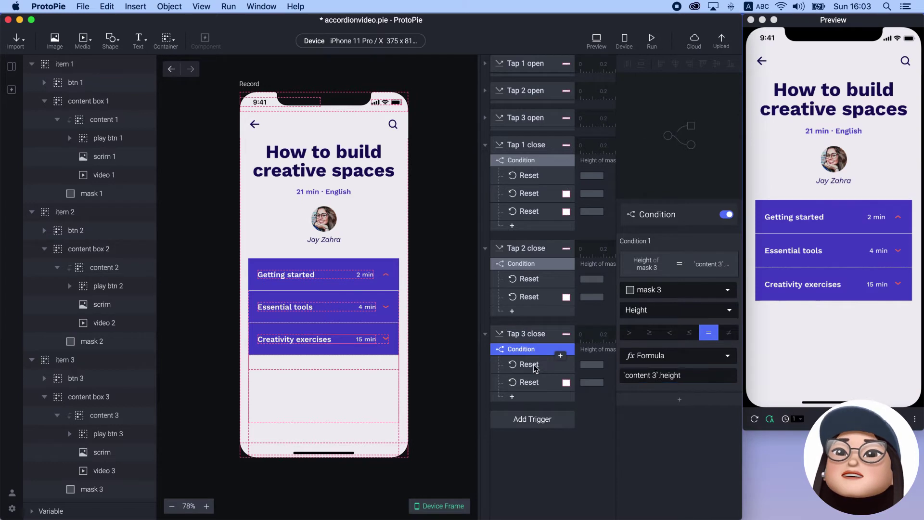
# Step: Target Tap 3 close's first Reset response at mask 3 and delete its Reset response for item 3
pyautogui.click(664, 232)
pyautogui.write('mask')
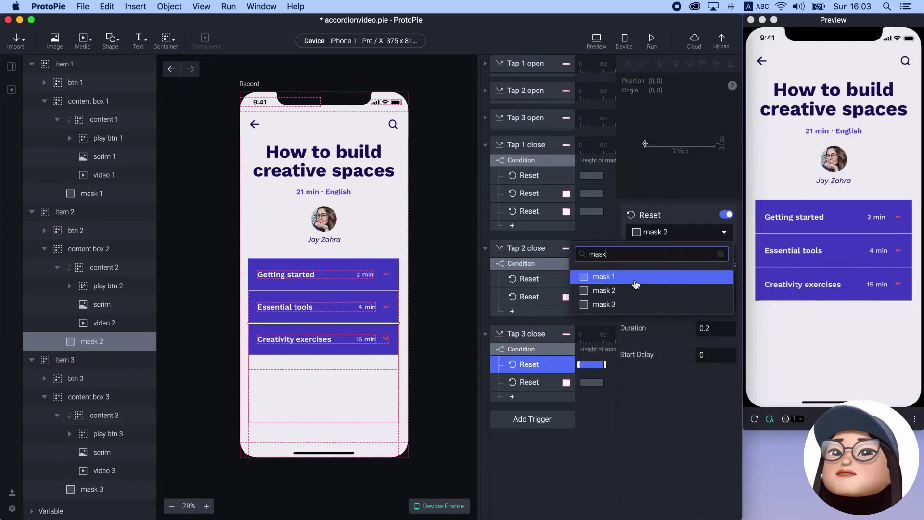
pyautogui.click(604, 305)
pyautogui.click(529, 382)
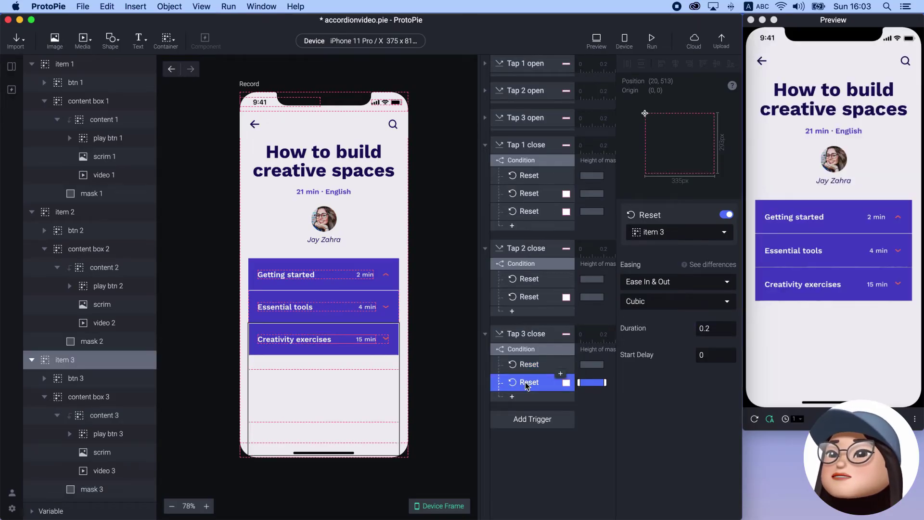
pyautogui.press('BackSpace')
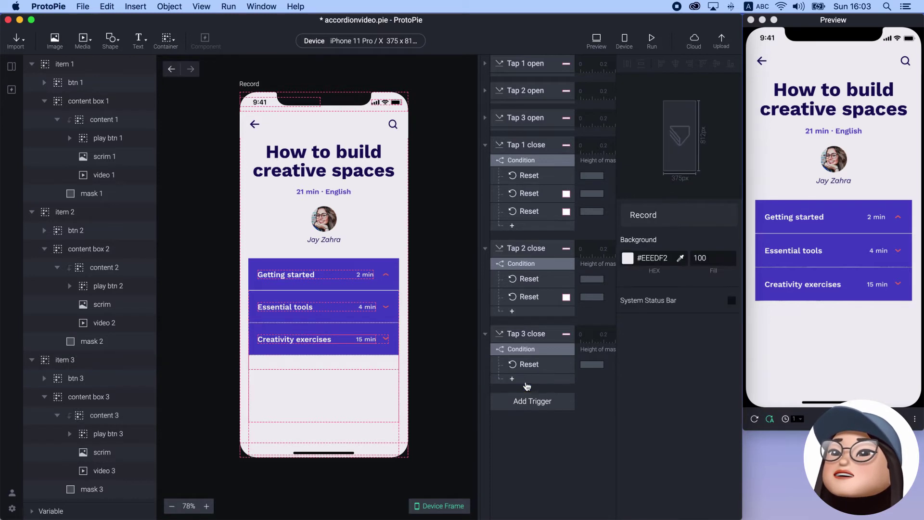
# Step: Test opening and closing the Creativity exercises item in the preview
pyautogui.click(785, 290)
pyautogui.click(790, 289)
pyautogui.click(790, 288)
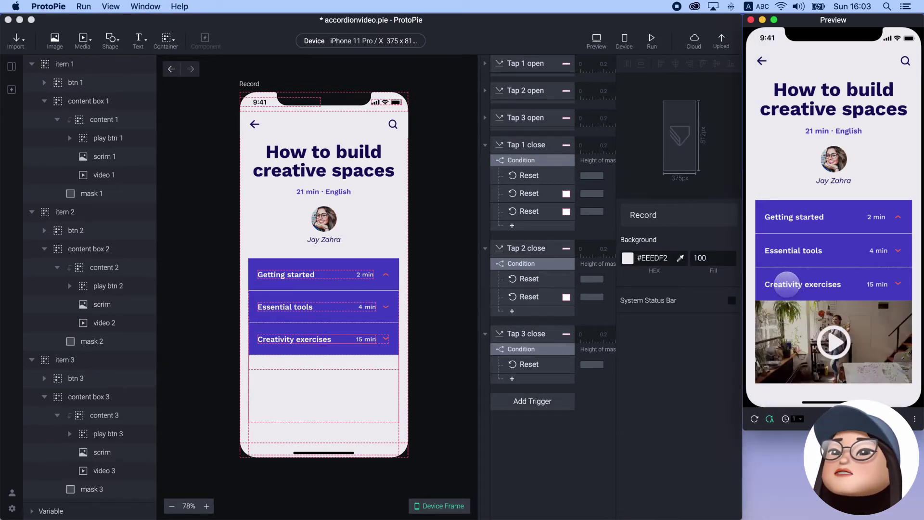
pyautogui.click(786, 284)
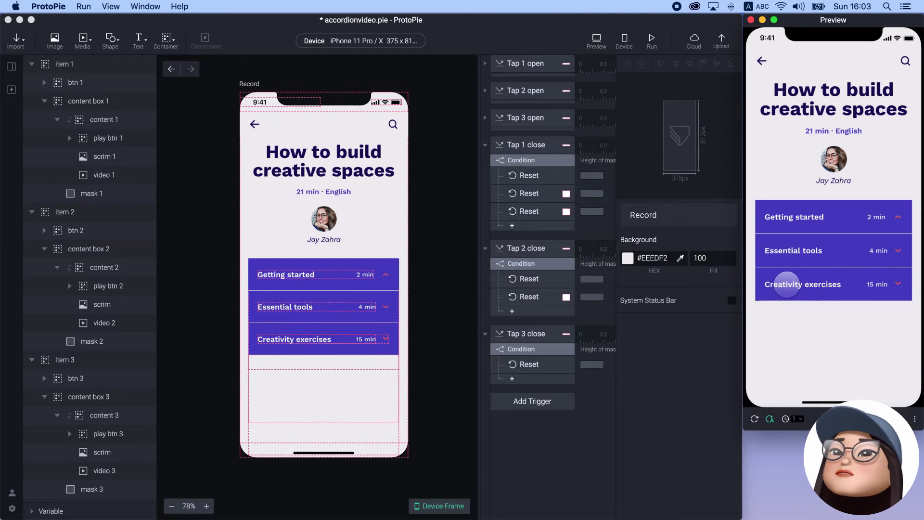
# Step: Collapse the responses under the Tap 1 close trigger
pyautogui.click(486, 146)
pyautogui.click(486, 144)
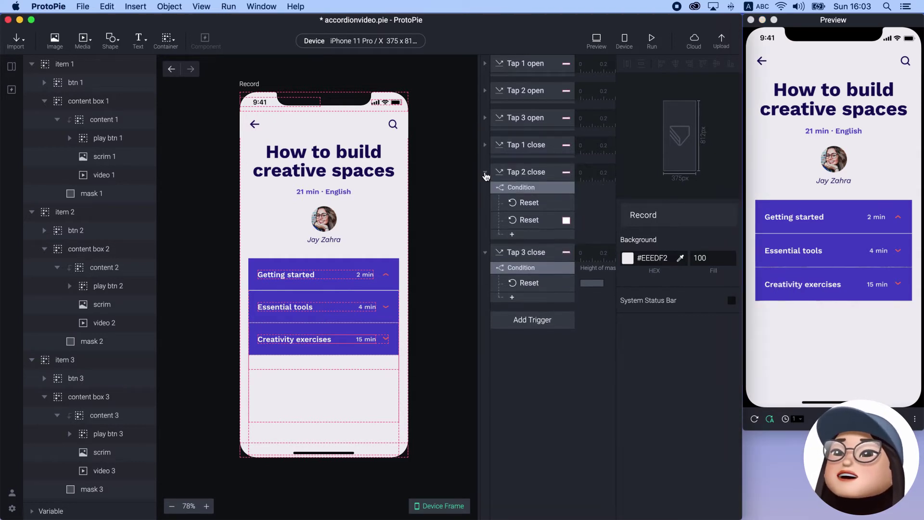
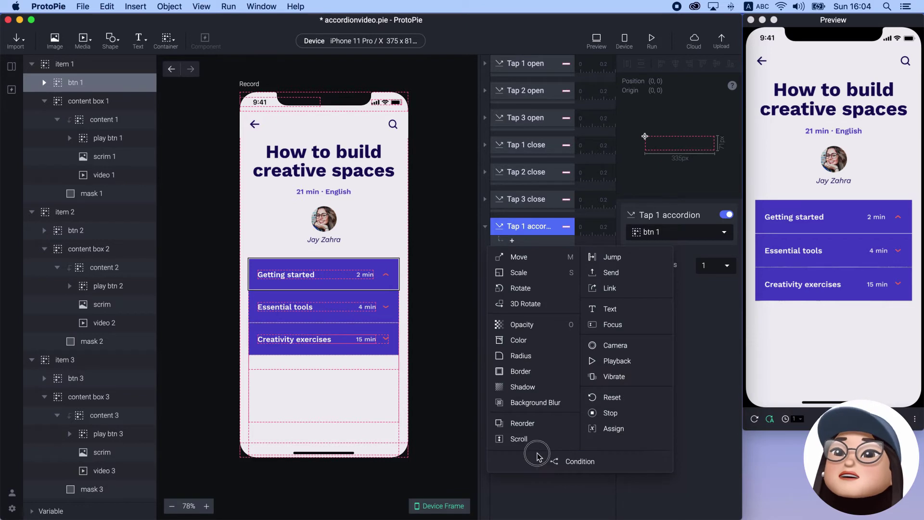
# Step: Set the Tap 1 accordion condition to check the Height property of mask 1
pyautogui.click(644, 291)
pyautogui.write('mask')
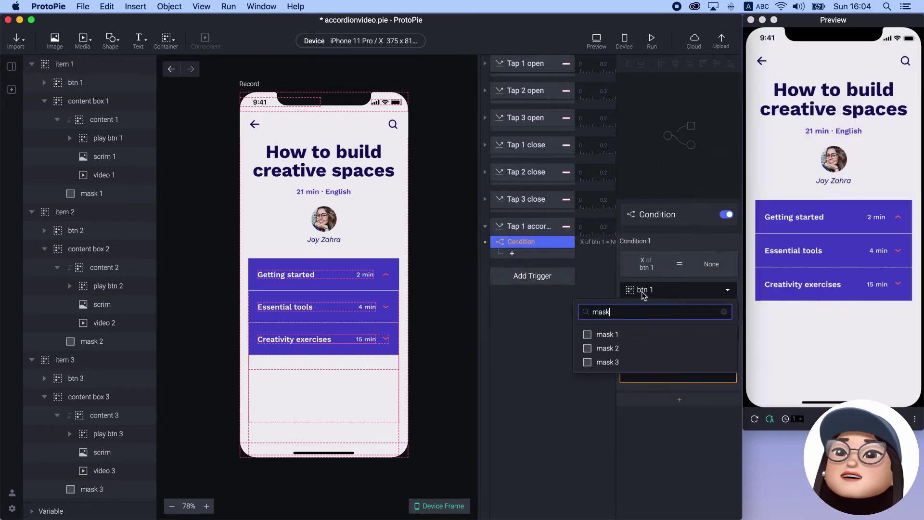
pyautogui.click(621, 332)
pyautogui.click(631, 310)
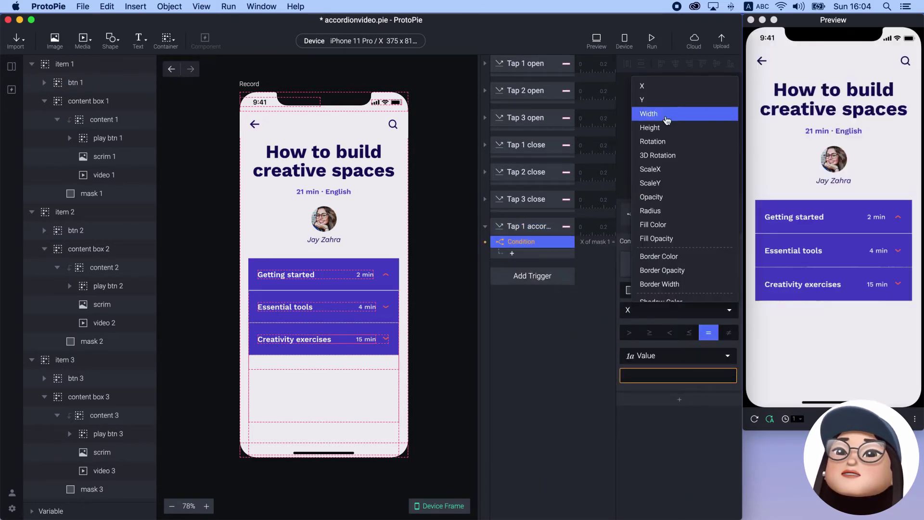
pyautogui.click(655, 128)
# Step: Make the Tap 1 accordion condition compare against the formula `content 2`.height
pyautogui.click(684, 355)
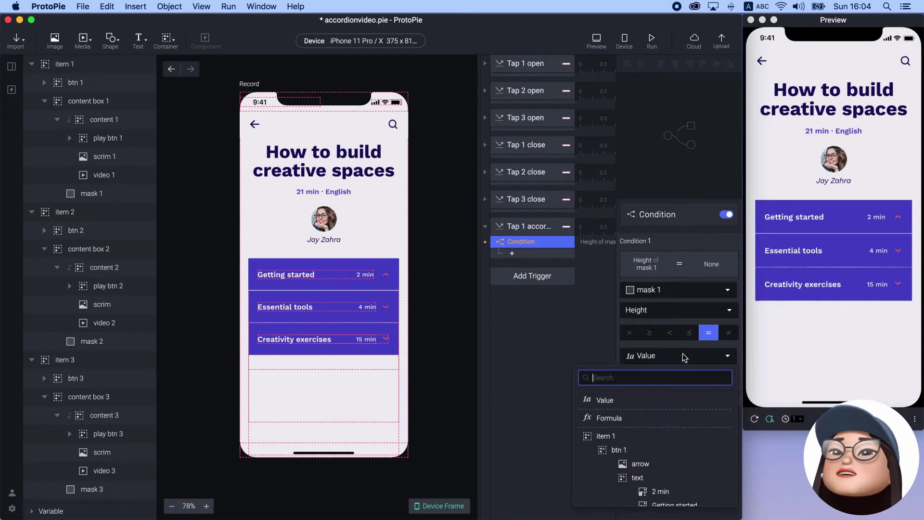
pyautogui.click(661, 418)
pyautogui.click(729, 375)
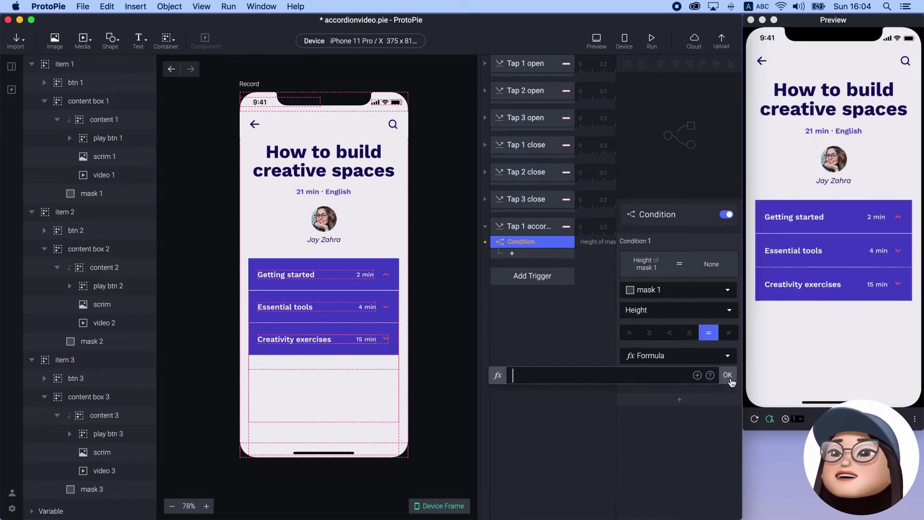
pyautogui.click(697, 375)
pyautogui.write('conten')
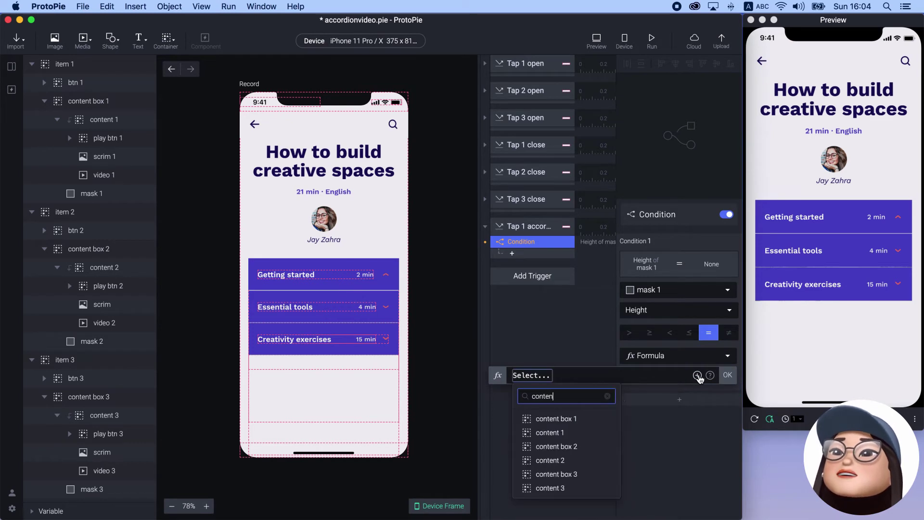
pyautogui.click(577, 459)
pyautogui.click(539, 393)
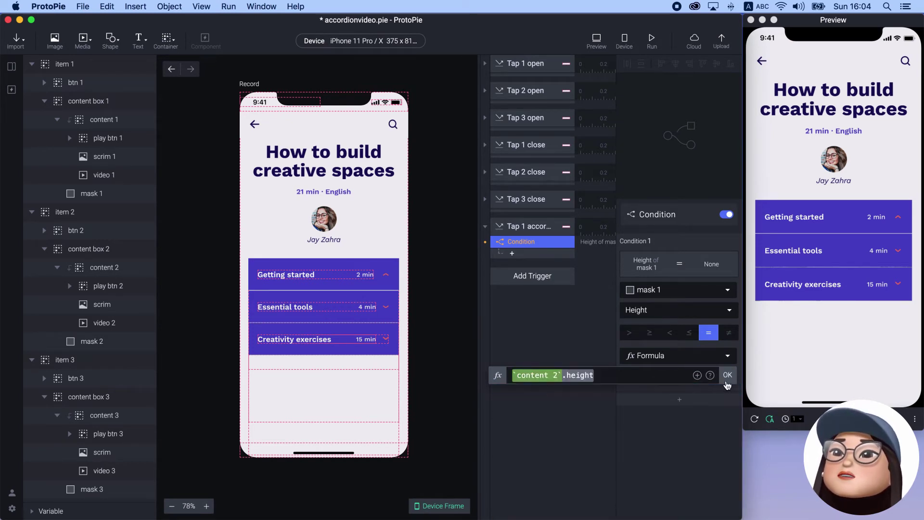
pyautogui.click(727, 375)
# Step: Duplicate the Tap 1 accordion condition and make the copy check that mask 3's height equals `content 3`.height
pyautogui.press('super+d')
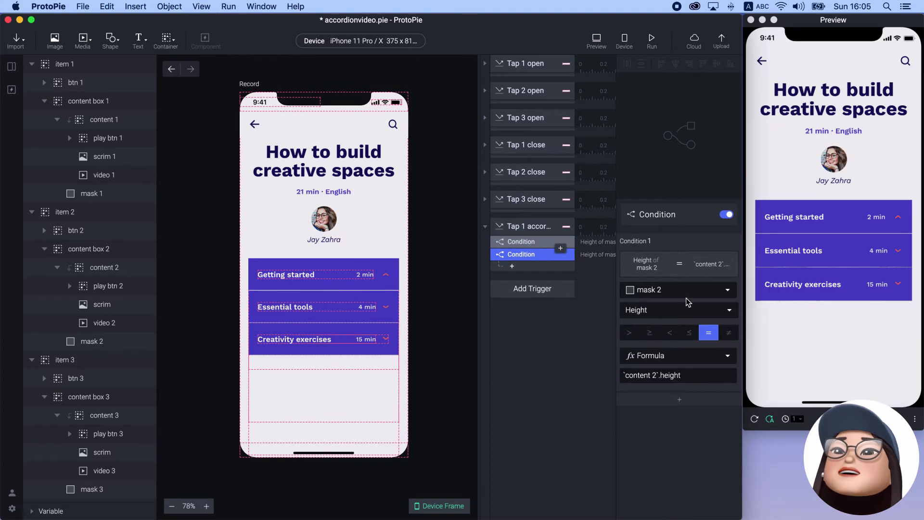
pyautogui.click(674, 291)
pyautogui.write('mask')
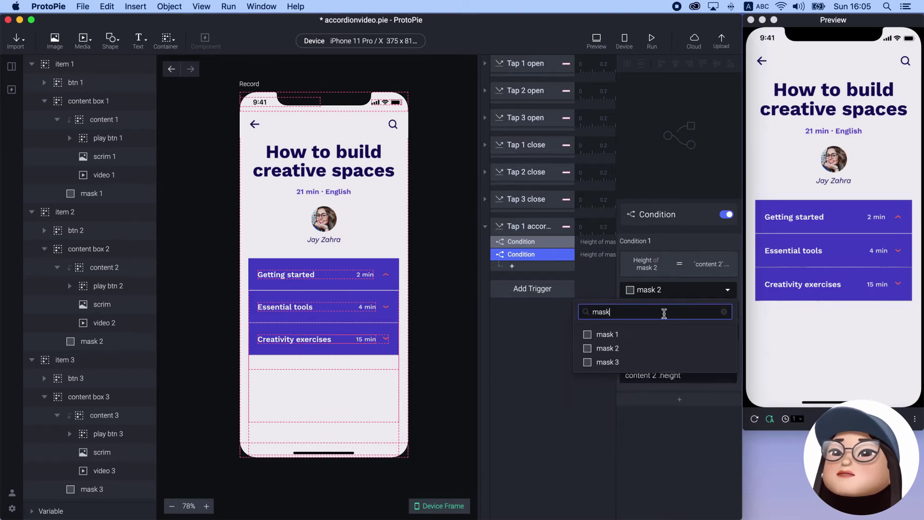
pyautogui.click(645, 363)
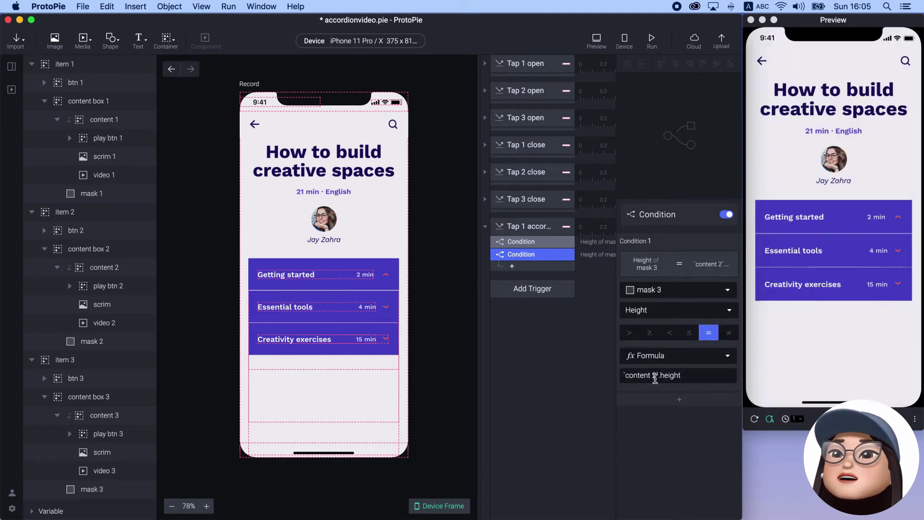
pyautogui.click(590, 368)
pyautogui.click(538, 240)
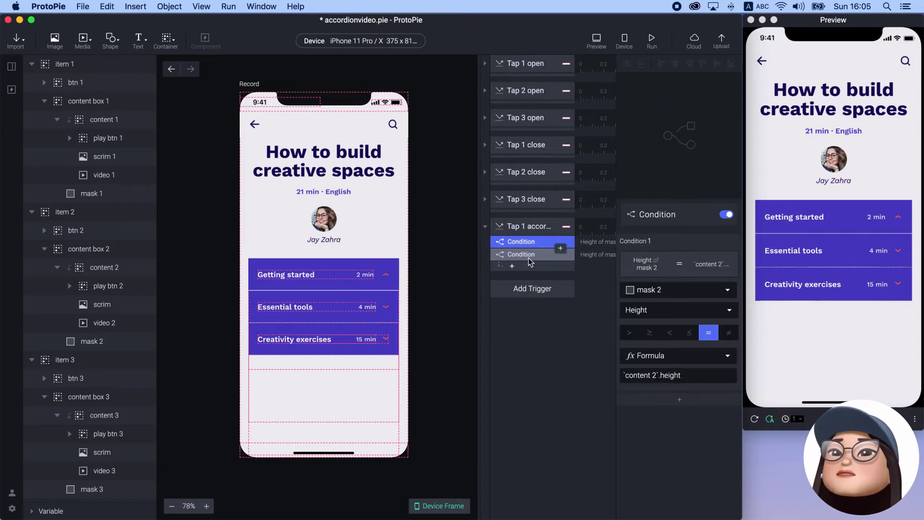
pyautogui.click(528, 257)
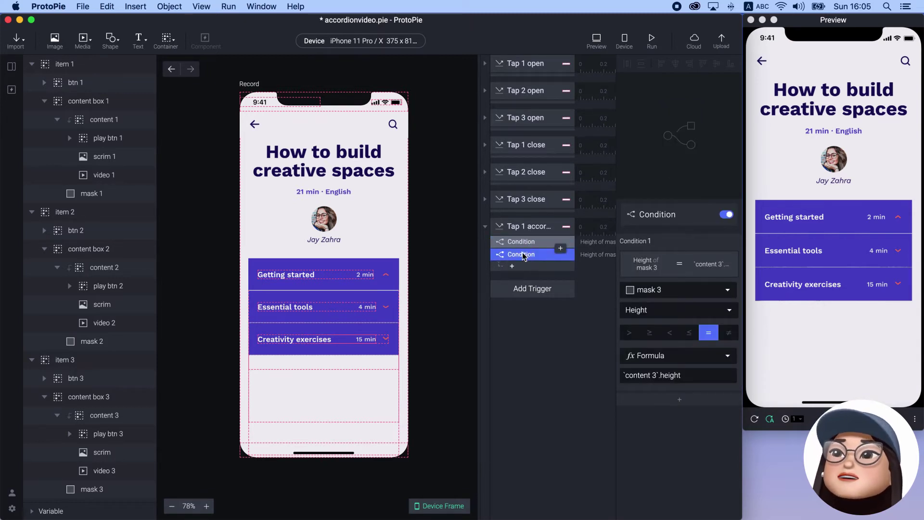
# Step: Add a Reset response targeting mask 2 under Tap 1 accordion's first condition
pyautogui.click(562, 250)
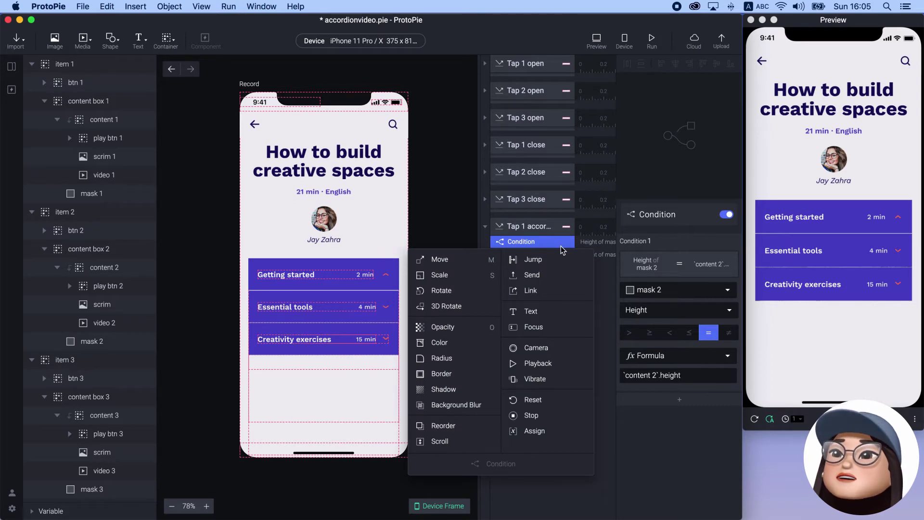
pyautogui.click(528, 409)
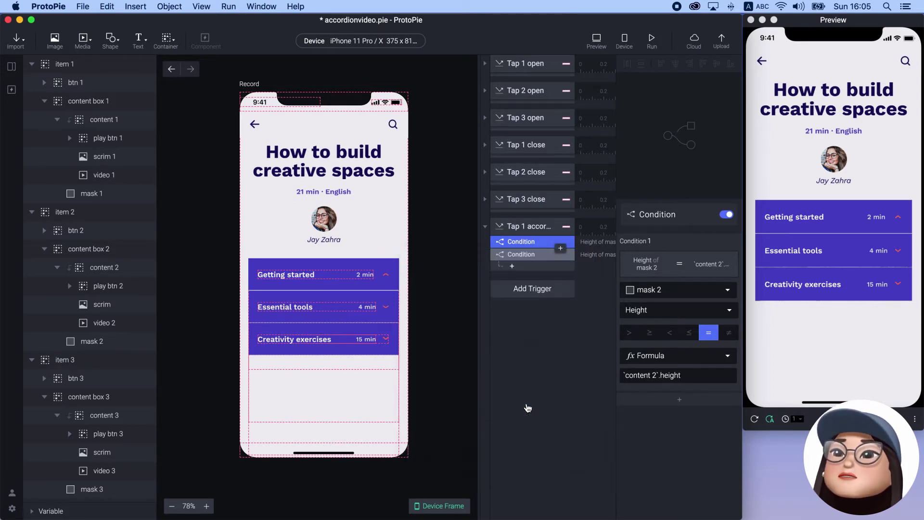
pyautogui.click(665, 241)
pyautogui.write('mask')
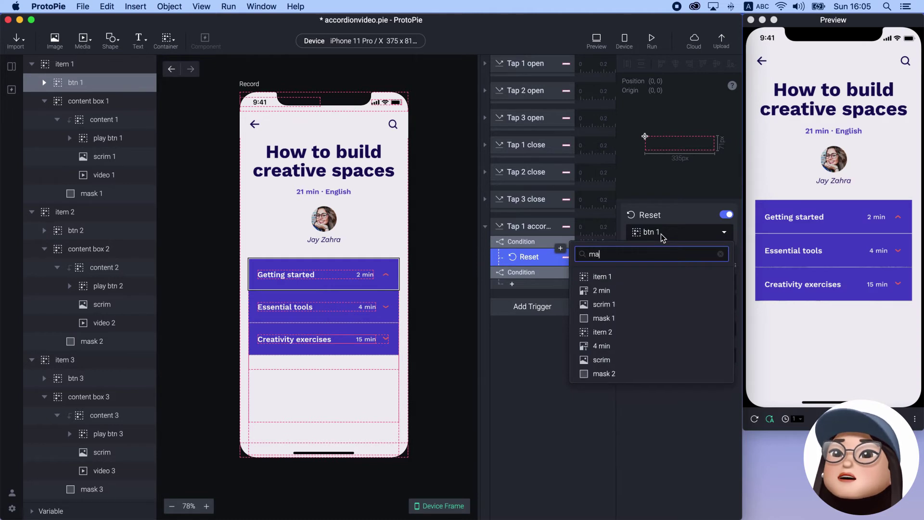
pyautogui.click(636, 295)
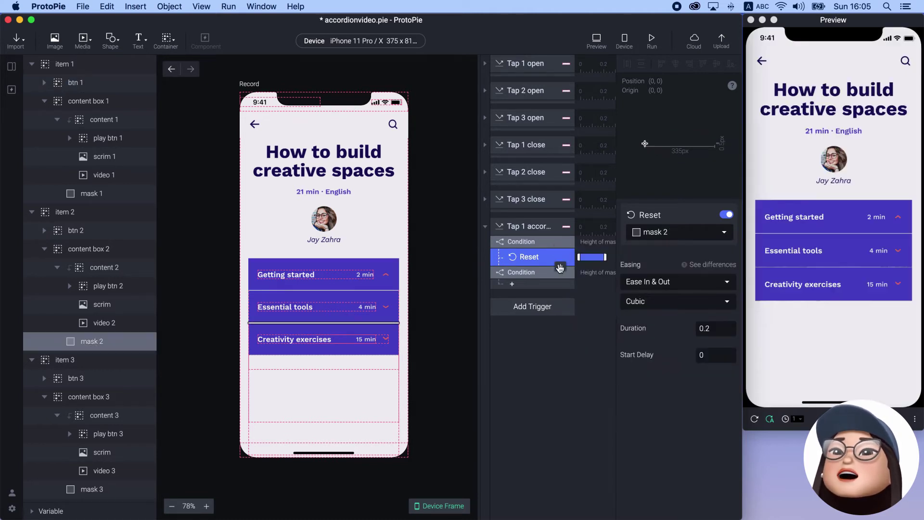
# Step: Add a Move response targeting item 2 under the same condition, after the mask 2 Reset
pyautogui.click(557, 267)
pyautogui.click(441, 275)
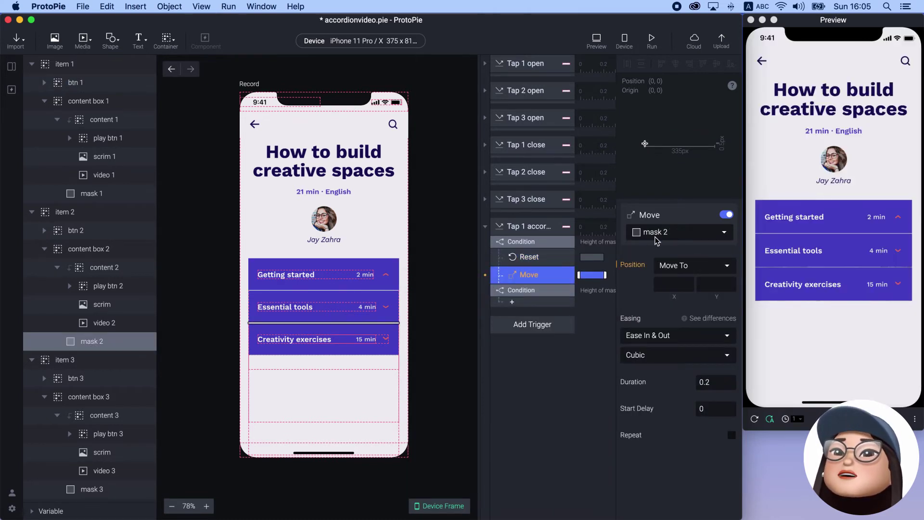
pyautogui.click(656, 236)
pyautogui.write('item')
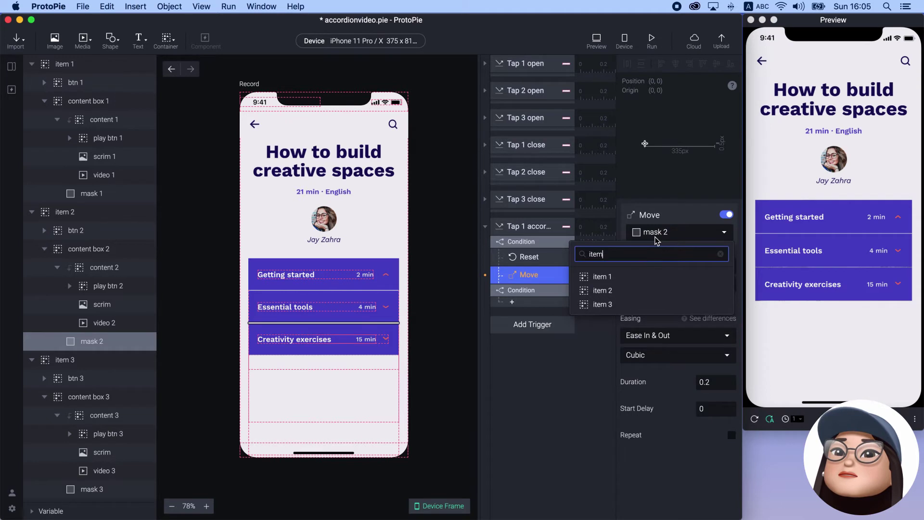
pyautogui.click(639, 290)
# Step: Set the item 2 Move To response's Y position to the formula `item 1`.y+`item 1`.height
pyautogui.click(711, 285)
pyautogui.click(727, 285)
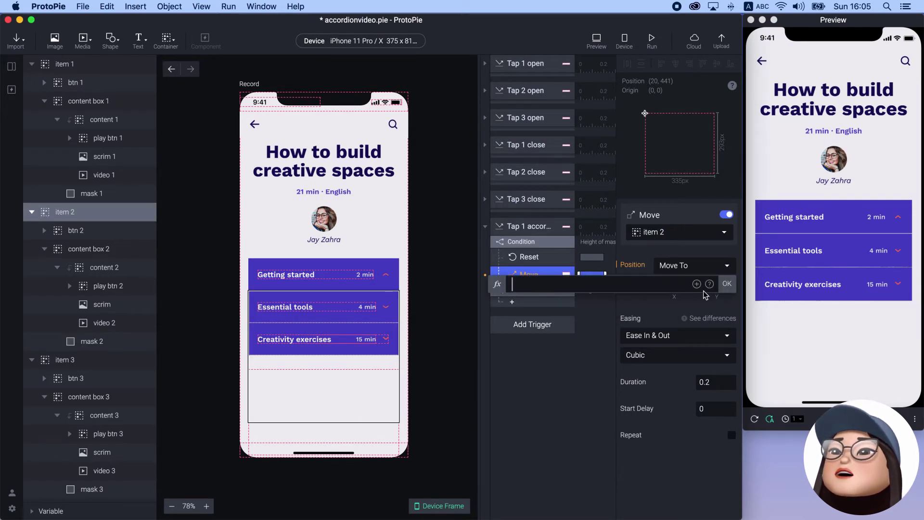
pyautogui.click(697, 284)
pyautogui.write('item')
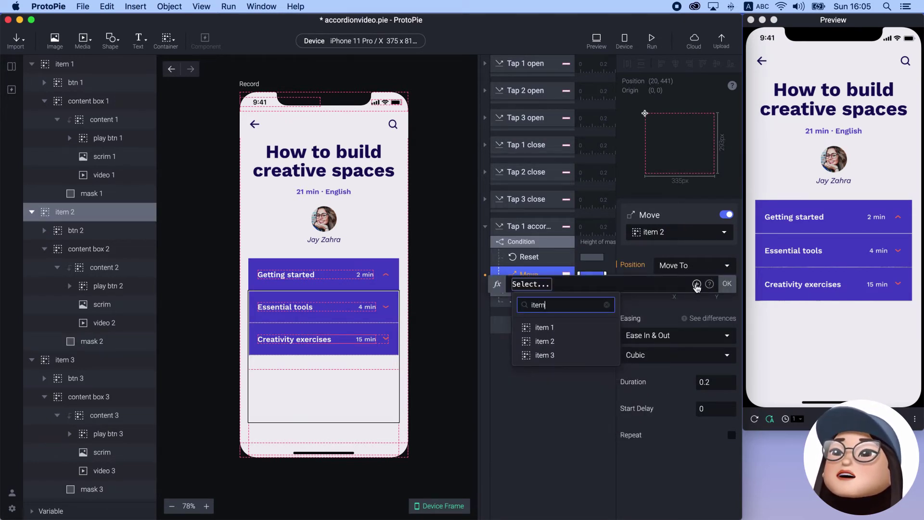
pyautogui.click(594, 327)
pyautogui.write('.y+')
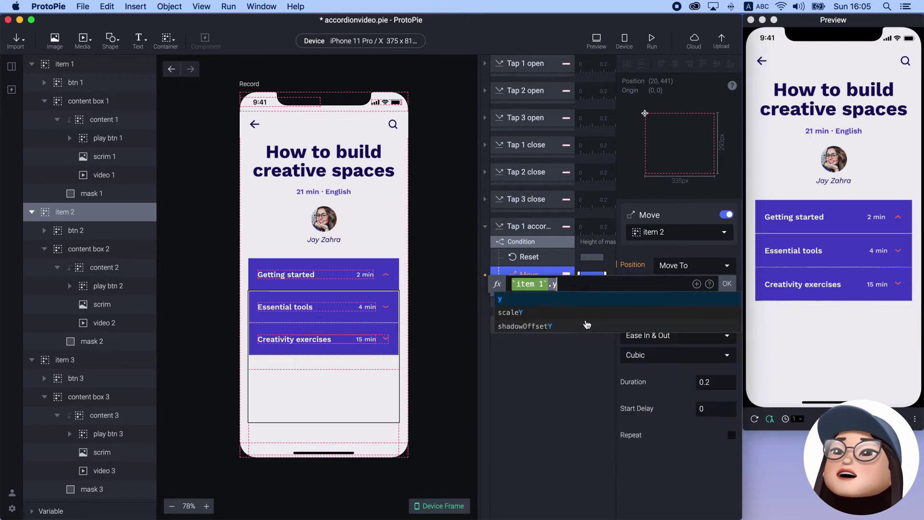
pyautogui.click(553, 305)
pyautogui.write('+')
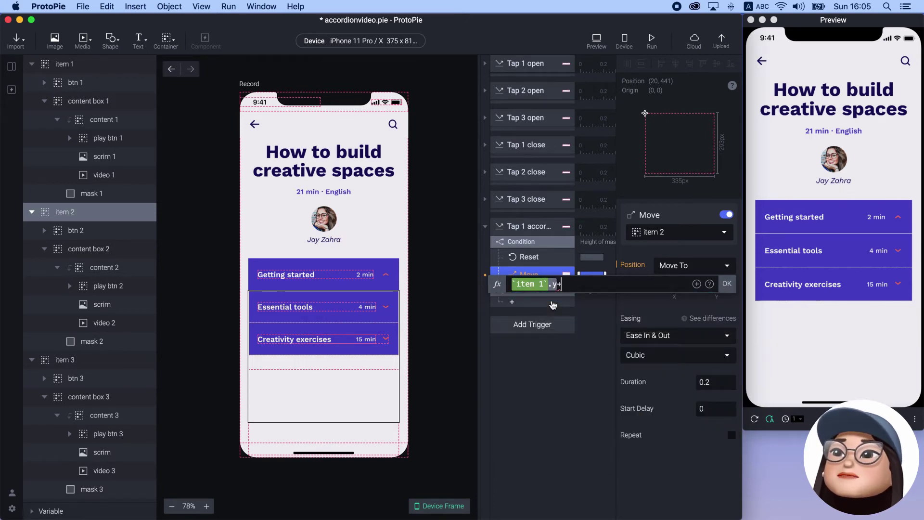
pyautogui.click(697, 284)
pyautogui.write('item')
pyautogui.click(640, 327)
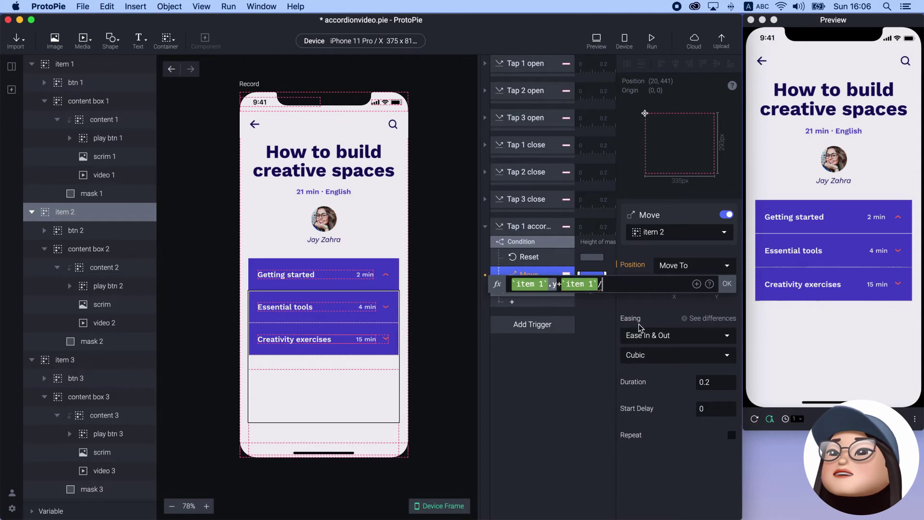
pyautogui.write('.hei')
pyautogui.click(624, 299)
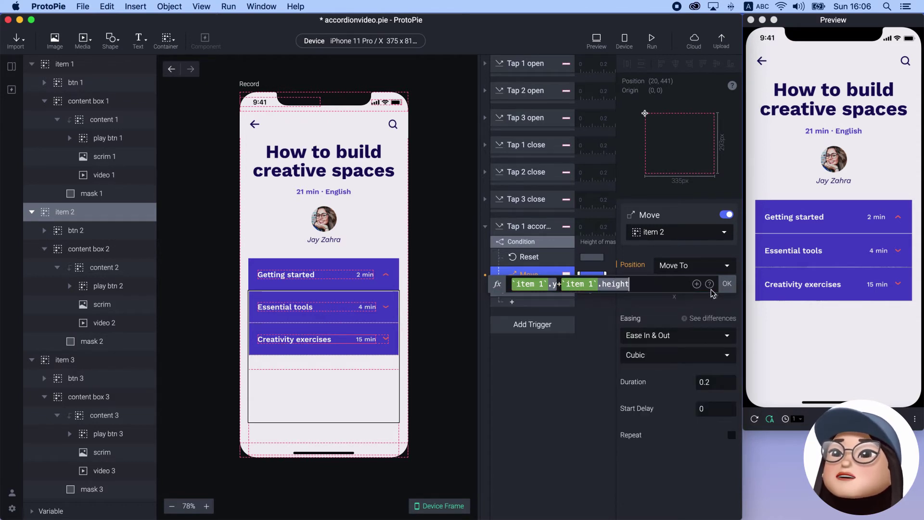
pyautogui.click(727, 283)
# Step: Duplicate the item 2 Move response under Tap 1 accordion's first condition and make the copy target item 3
pyautogui.press('super+c')
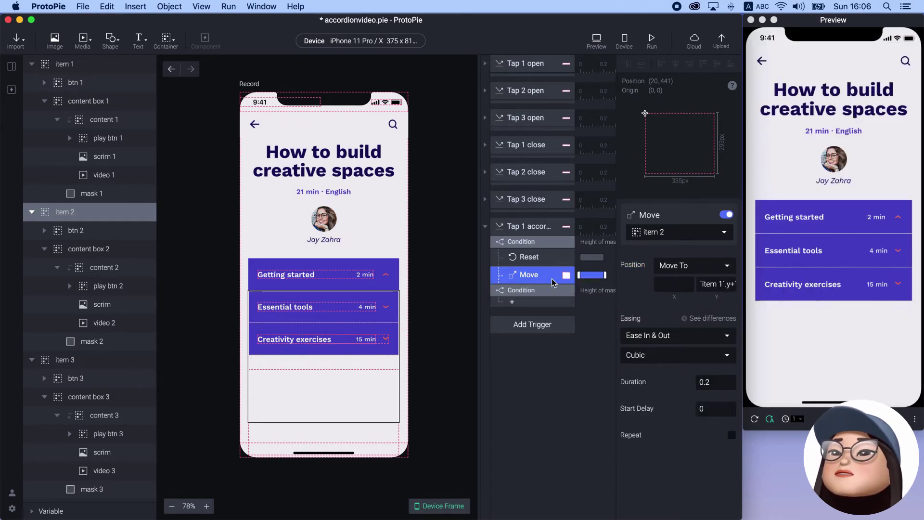
pyautogui.press('super+v')
pyautogui.click(661, 233)
pyautogui.write('item')
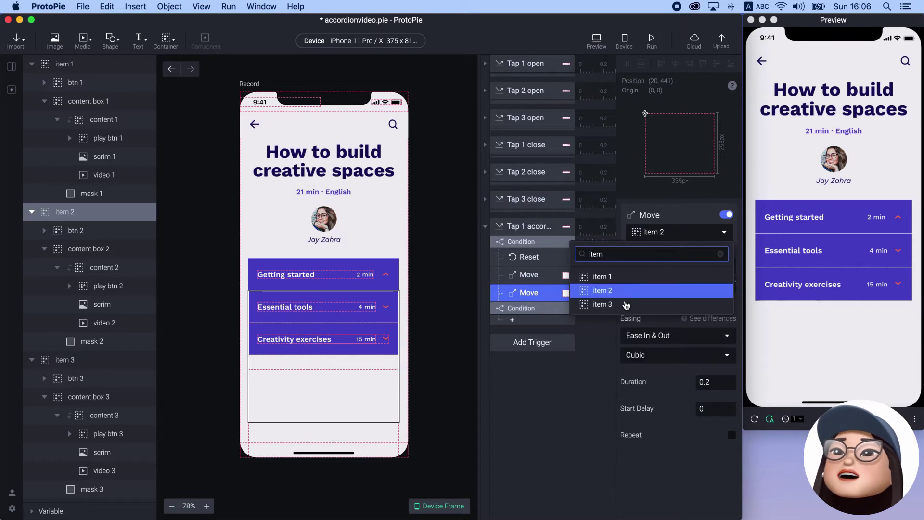
pyautogui.click(603, 305)
# Step: Extend the item 3 Move's Y position formula to `item 1`.y+`item 1`.height+`btn 2`.height
pyautogui.click(725, 285)
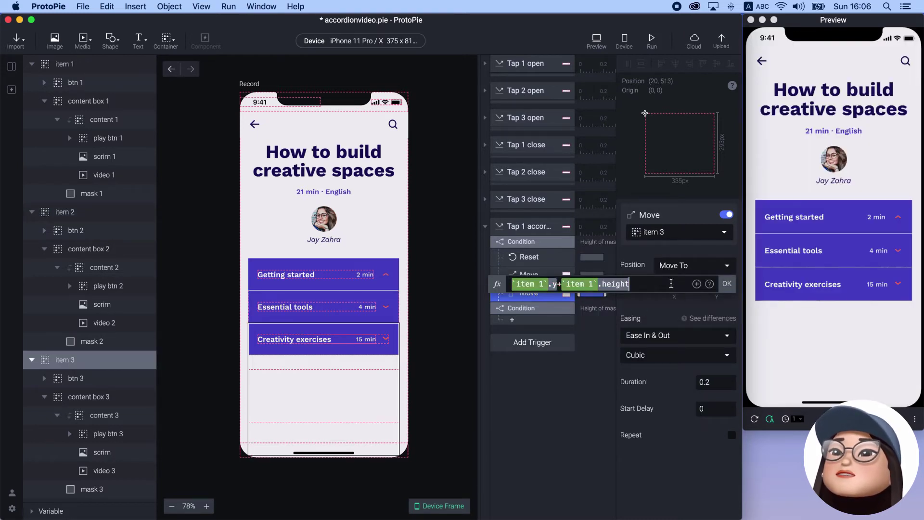
pyautogui.write('+')
pyautogui.click(697, 284)
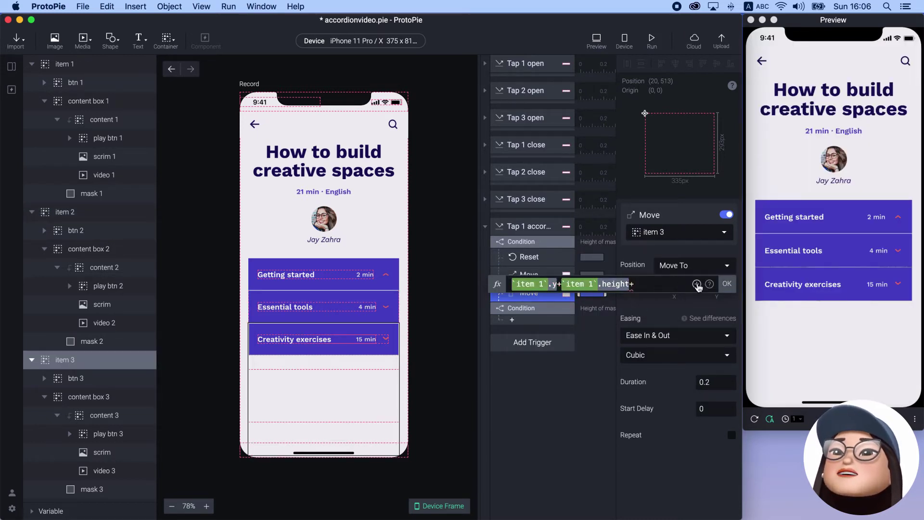
pyautogui.write('btn')
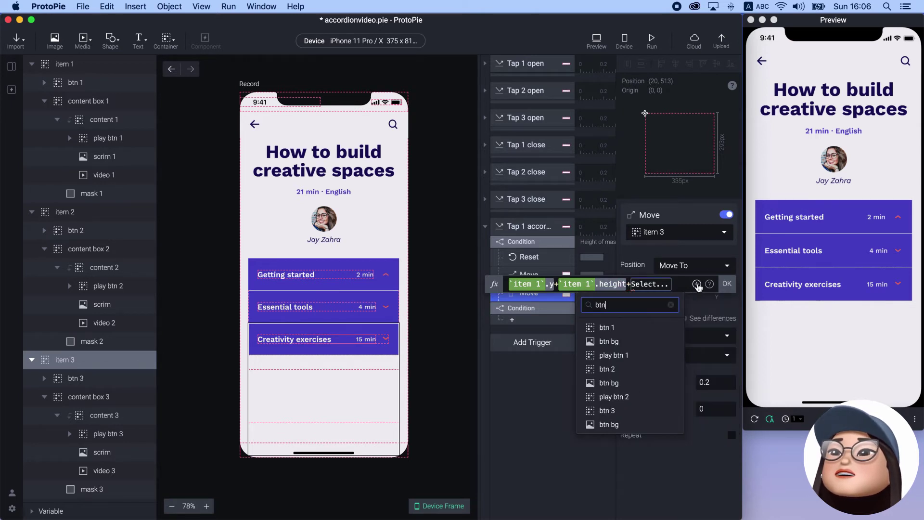
pyautogui.write(' 2')
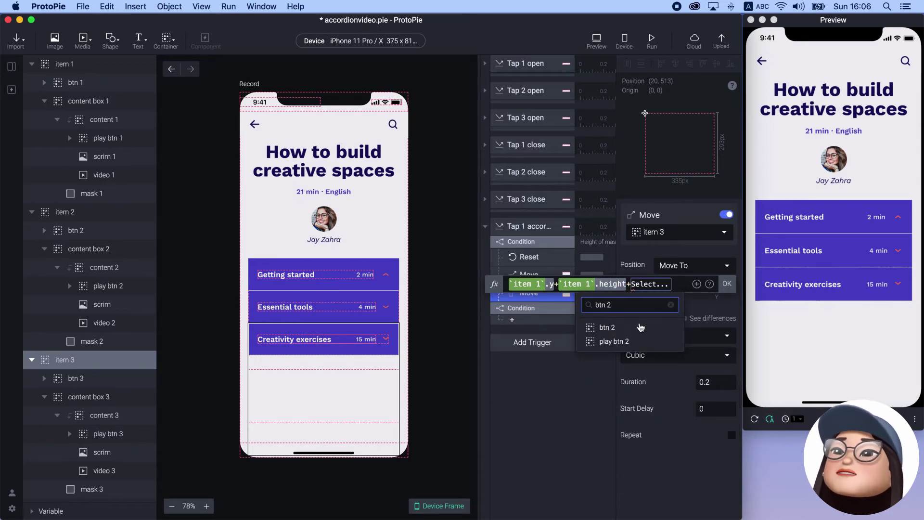
pyautogui.click(641, 327)
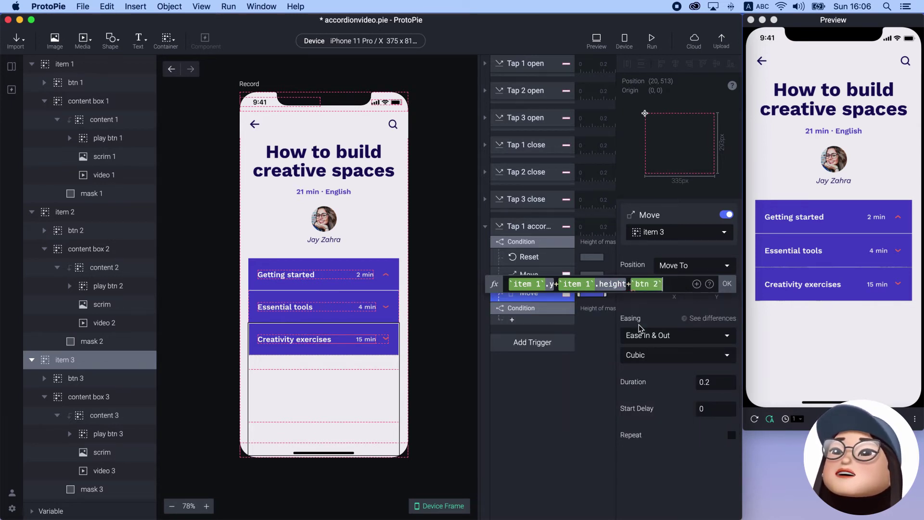
pyautogui.click(727, 285)
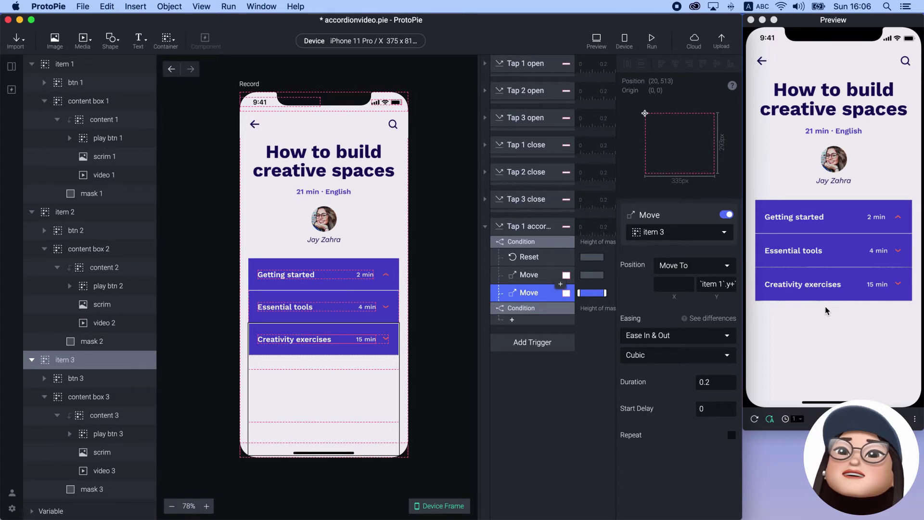
pyautogui.click(730, 284)
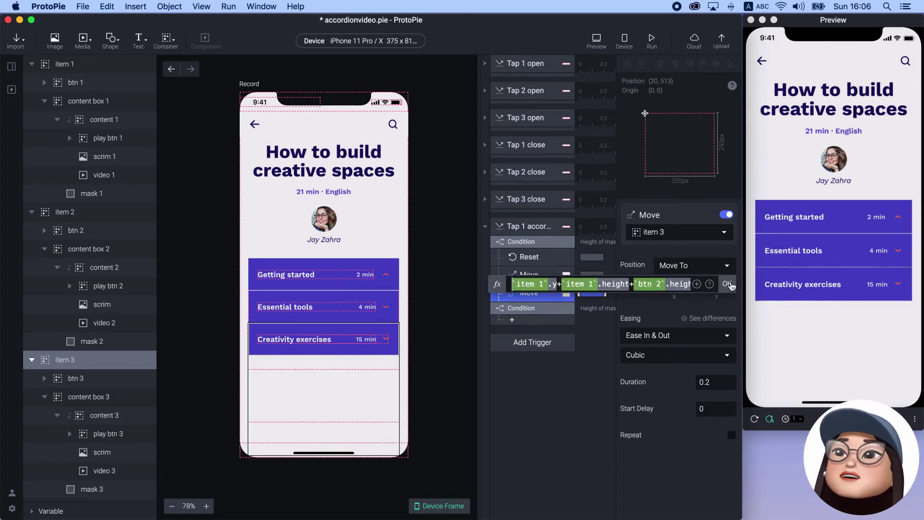
pyautogui.click(689, 284)
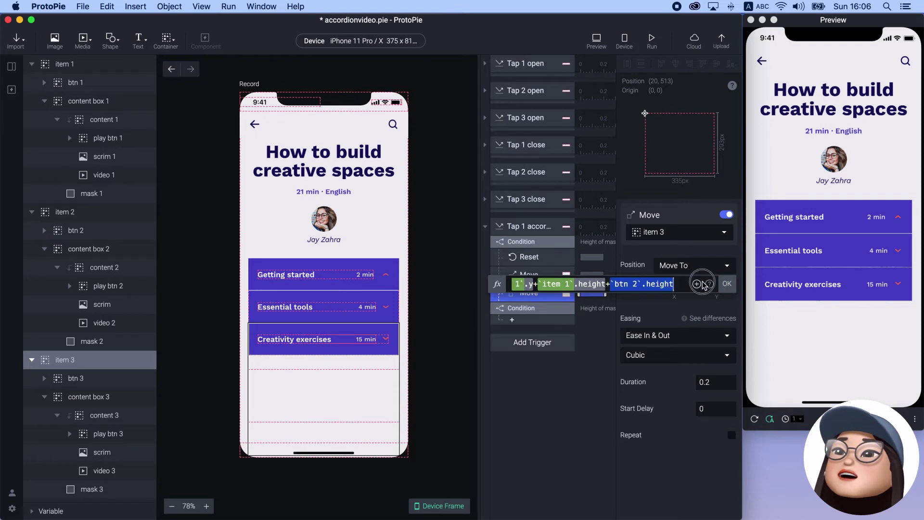
pyautogui.click(593, 330)
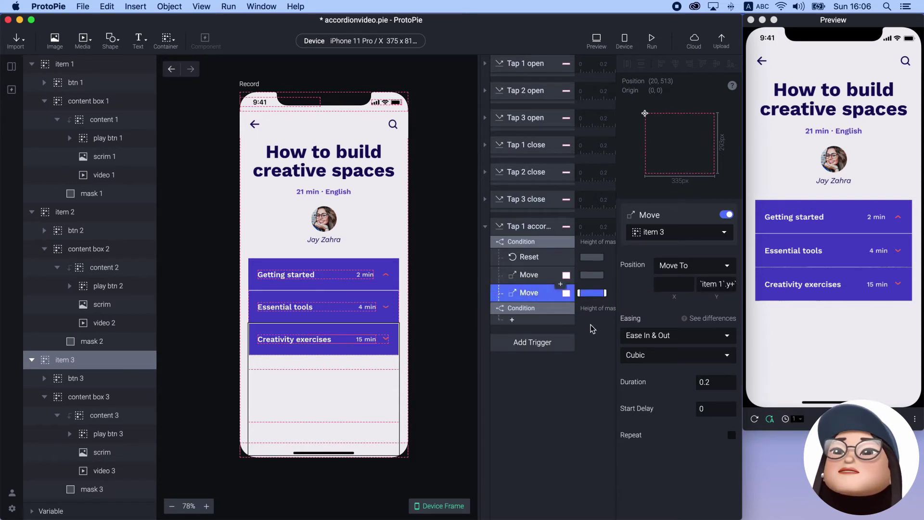
# Step: Test opening Essential tools followed by Getting started in the preview, and restart the preview
pyautogui.click(817, 252)
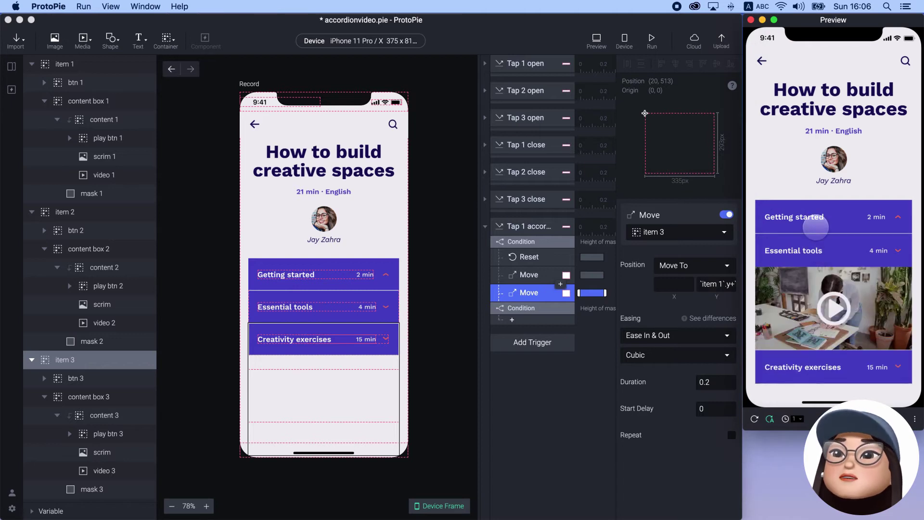
pyautogui.click(813, 219)
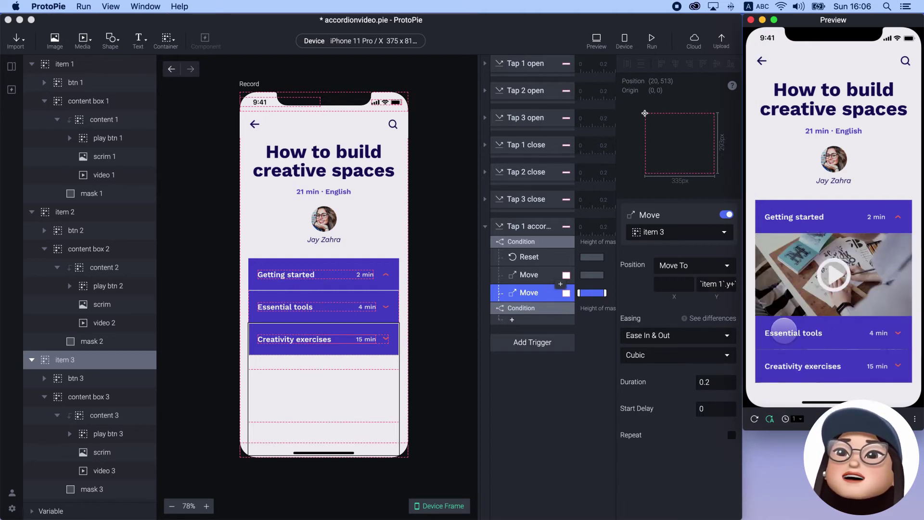
pyautogui.click(755, 420)
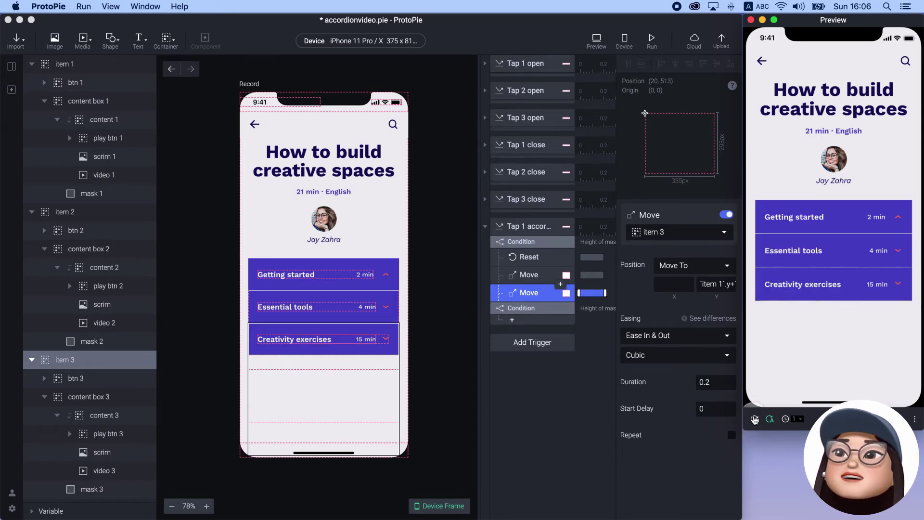
# Step: Copy the mask 2 Reset response into Tap 1 accordion's mask 3 condition and make the copy target mask 3
pyautogui.click(537, 311)
pyautogui.click(539, 309)
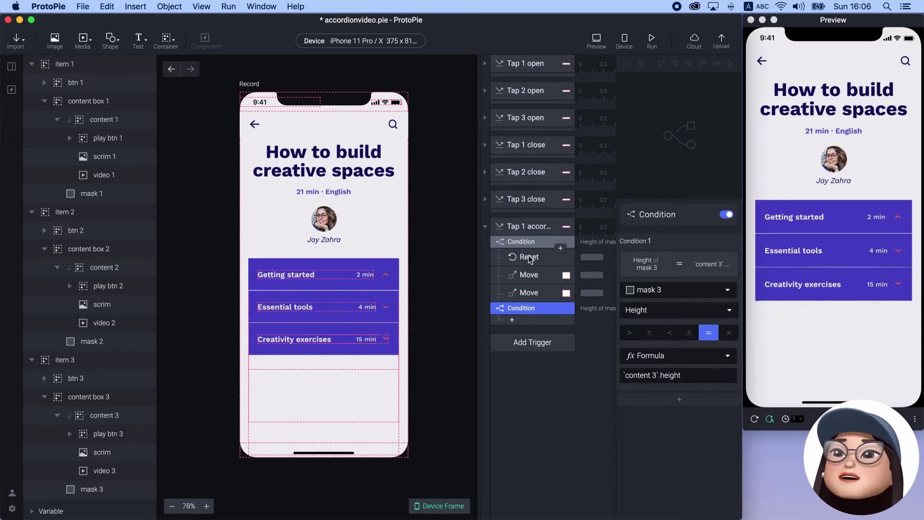
pyautogui.click(530, 257)
pyautogui.click(530, 310)
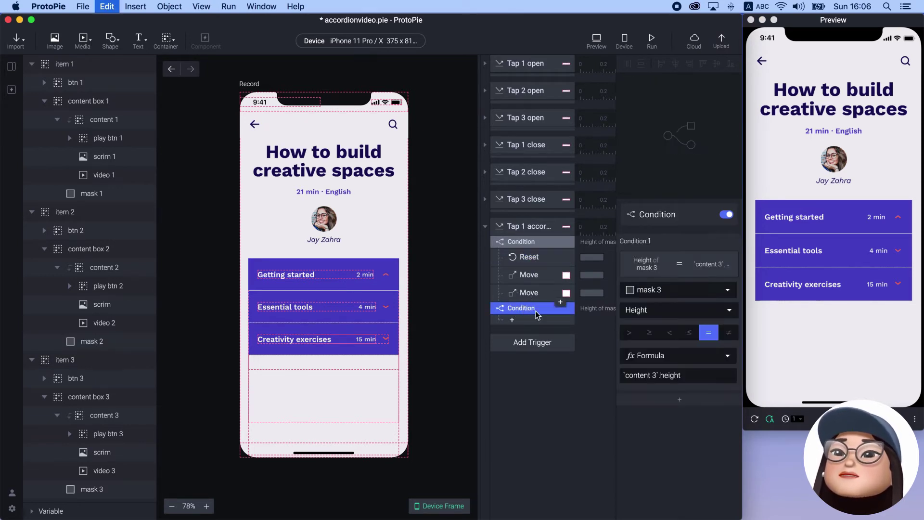
pyautogui.press('super+v')
pyautogui.click(659, 233)
pyautogui.write('mask')
pyautogui.click(626, 304)
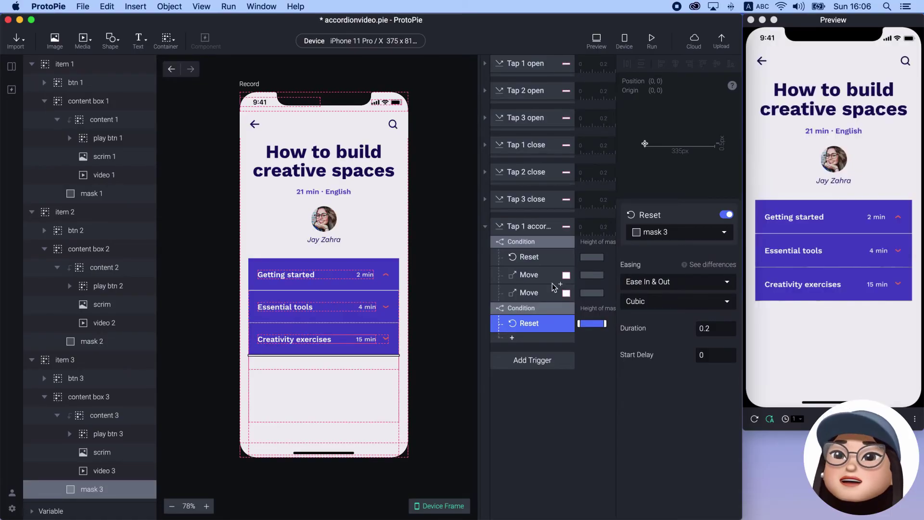
# Step: Copy the item 2 and item 3 Move responses from the first condition into the mask 3 condition, placed after its Reset
pyautogui.click(540, 275)
pyautogui.keyDown('shift'); pyautogui.click(537, 292); pyautogui.keyUp('shift')
pyautogui.press('super+c')
pyautogui.click(521, 308)
pyautogui.press('super+v')
pyautogui.moveTo(529, 337); pyautogui.dragTo(535, 369)
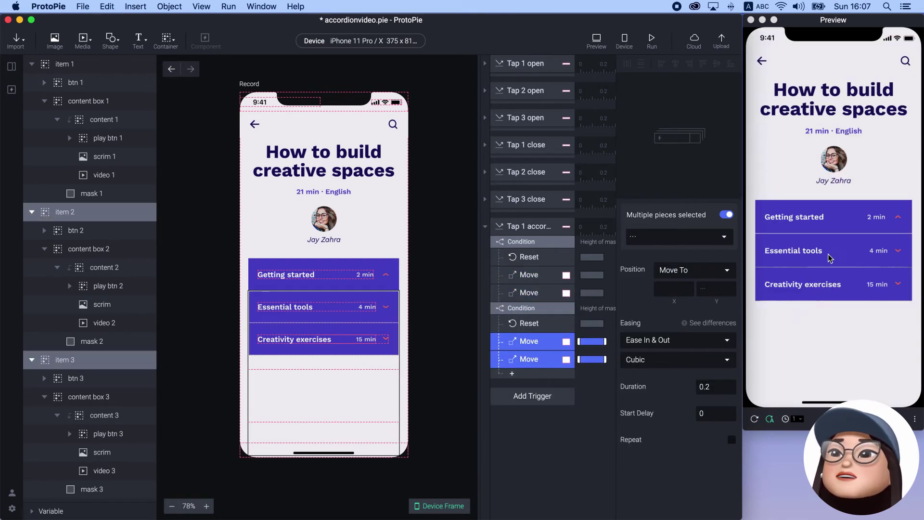
# Step: Test in the preview how Essential tools, Creativity exercises and Getting started respond when tapped in turn
pyautogui.click(819, 248)
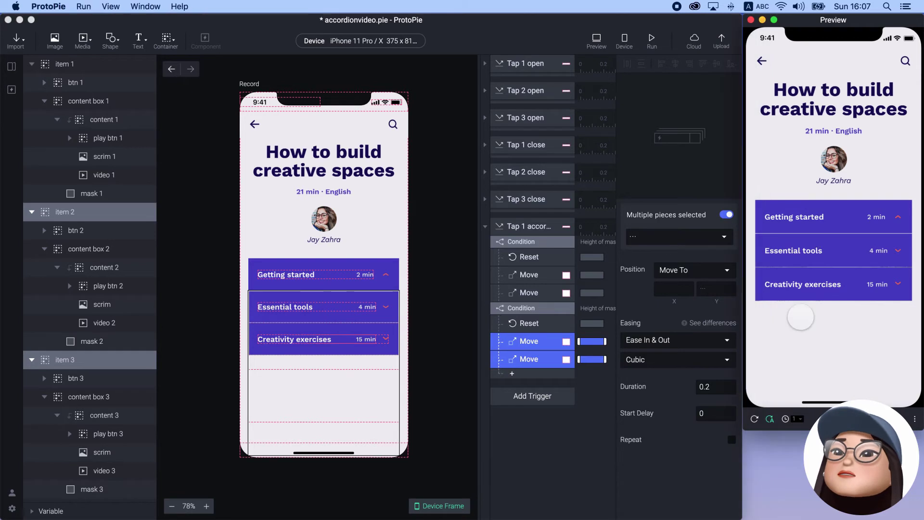
pyautogui.click(800, 286)
pyautogui.click(823, 217)
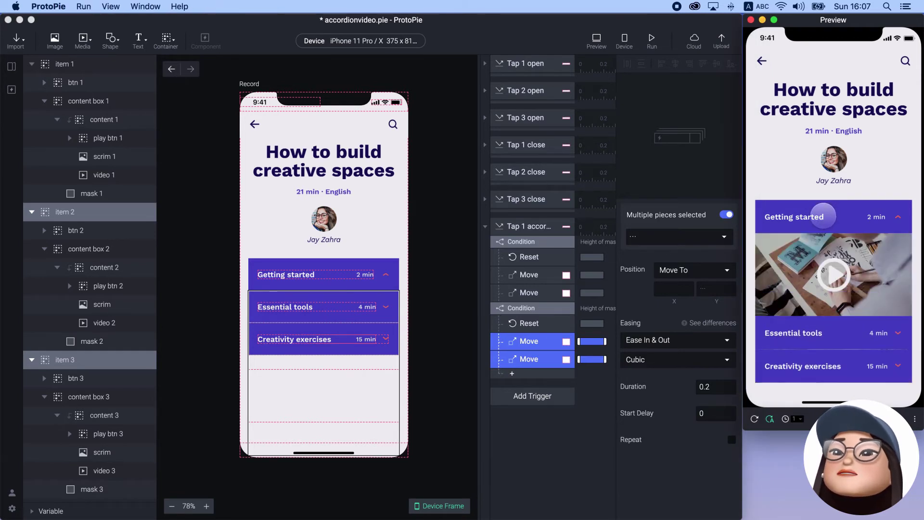
pyautogui.click(584, 389)
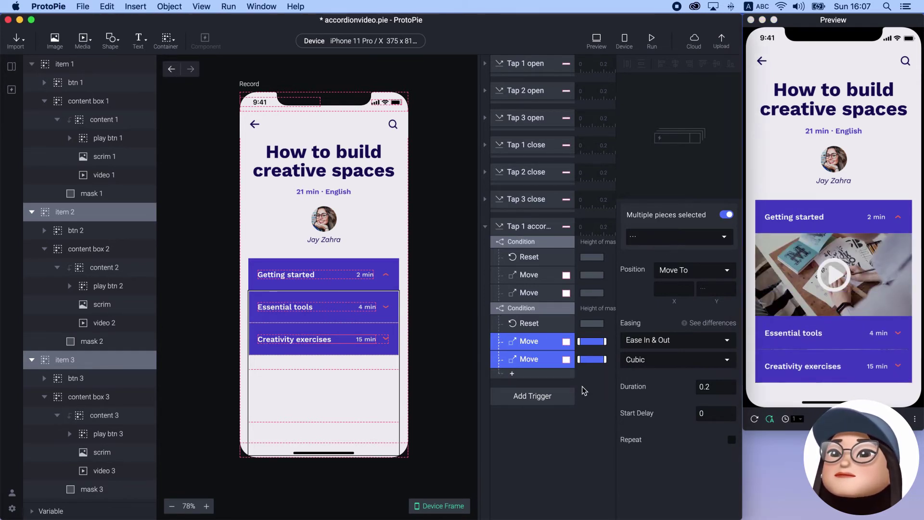
# Step: Add a Tap trigger on btn 2 after the Tap 1 accordion trigger
pyautogui.click(502, 229)
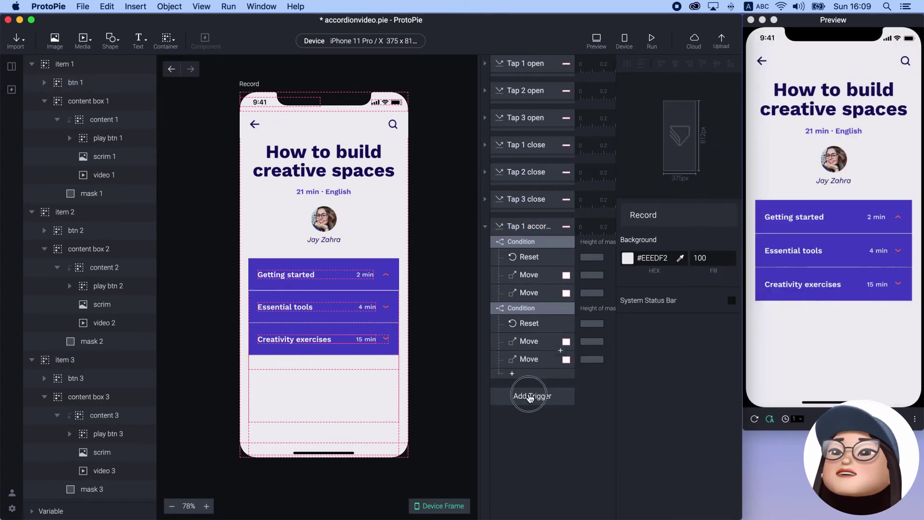
pyautogui.click(531, 397)
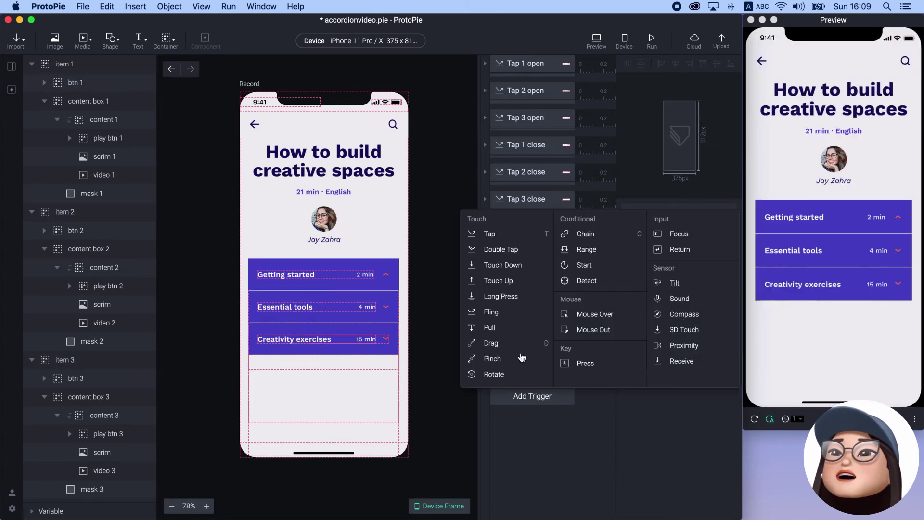
pyautogui.click(540, 234)
pyautogui.click(658, 234)
pyautogui.write('bt')
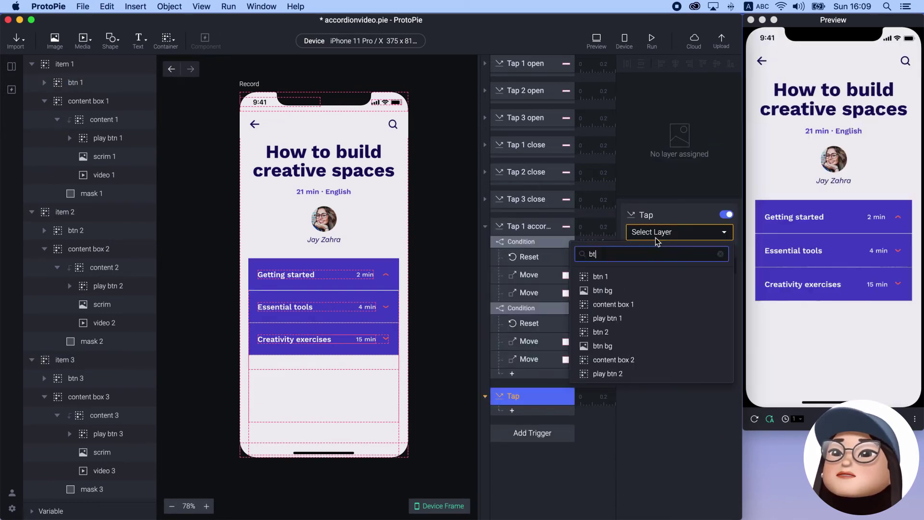
pyautogui.write('n 2')
pyautogui.click(626, 276)
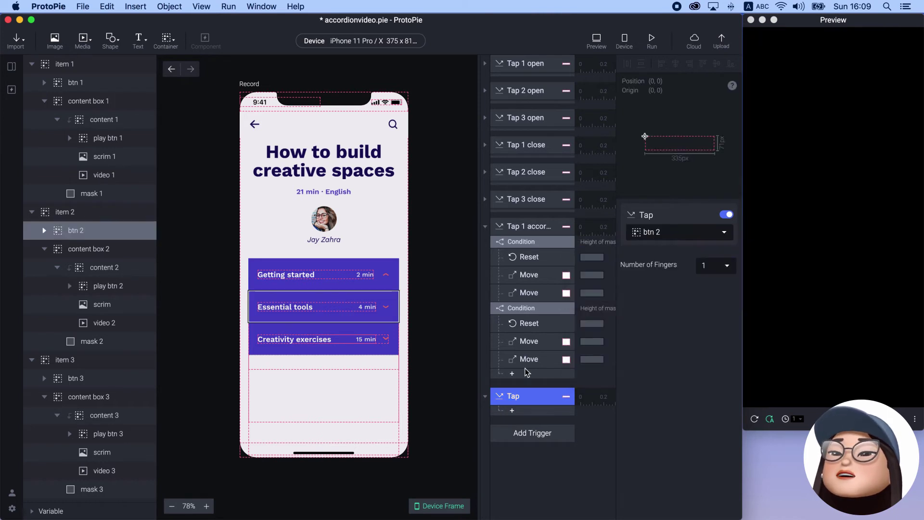
# Step: Rename the new btn 2 Tap trigger as Tap 2 accordion
pyautogui.doubleClick(510, 397)
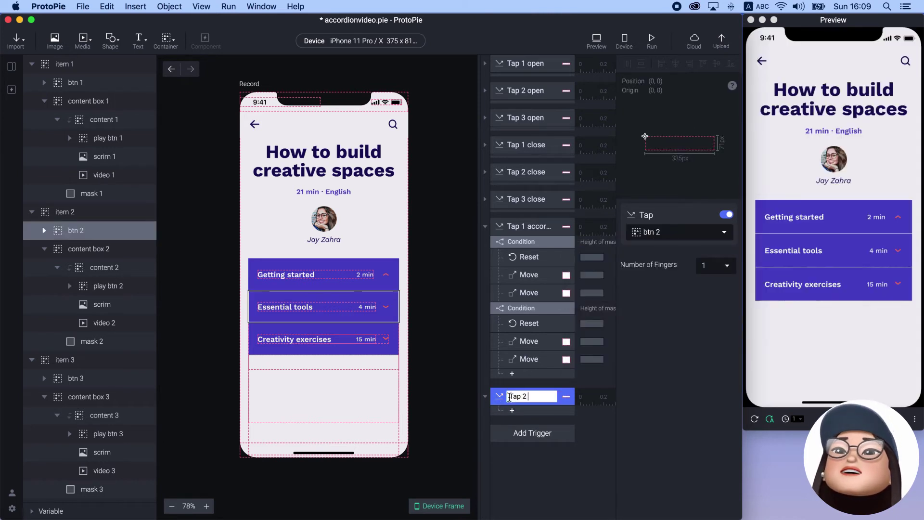
pyautogui.write('2 accordion')
pyautogui.press('Return')
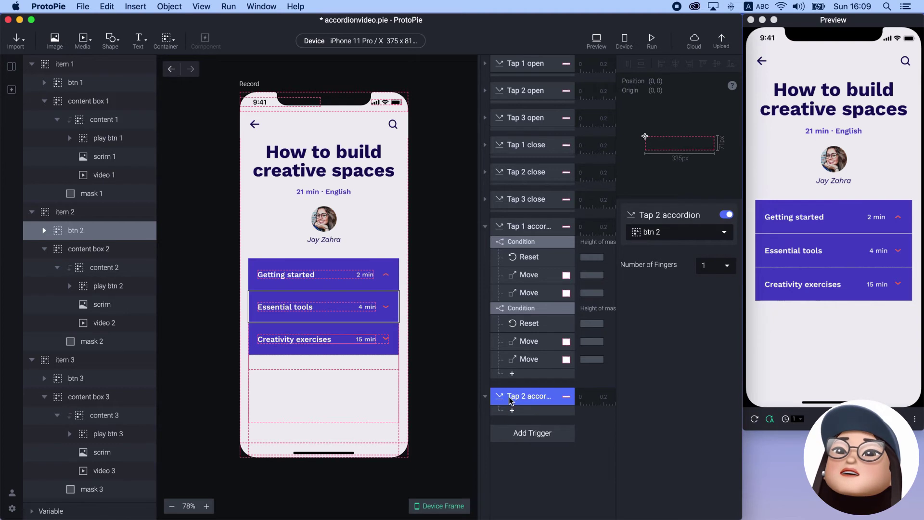
# Step: Copy Tap 1 accordion's first condition with its responses into the Tap 2 accordion trigger
pyautogui.click(534, 245)
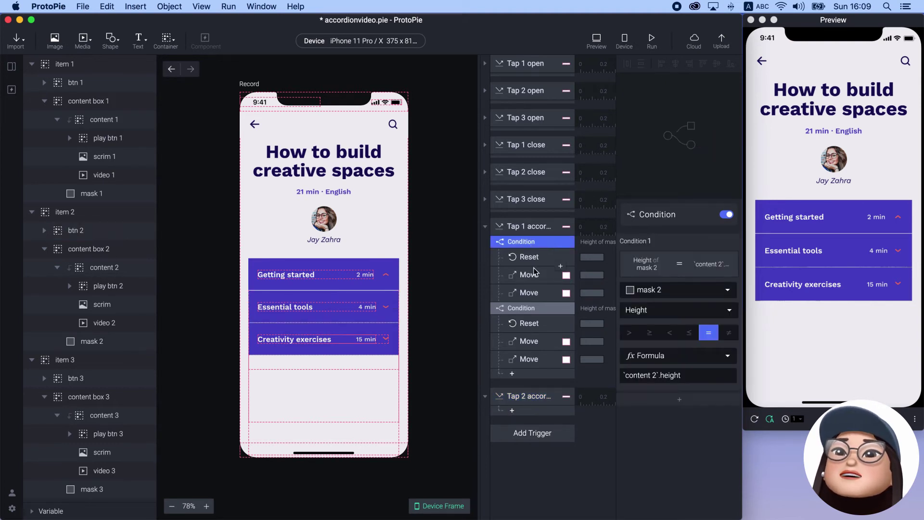
pyautogui.click(525, 392)
pyautogui.press('super+v')
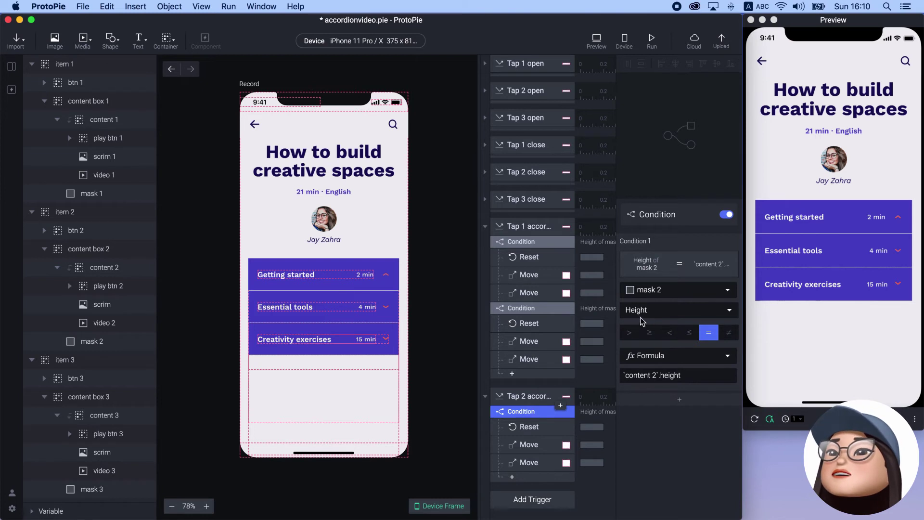
# Step: Make the copied Tap 2 accordion condition check that mask 1's height equals `content 1`.height
pyautogui.click(656, 291)
pyautogui.write('mask')
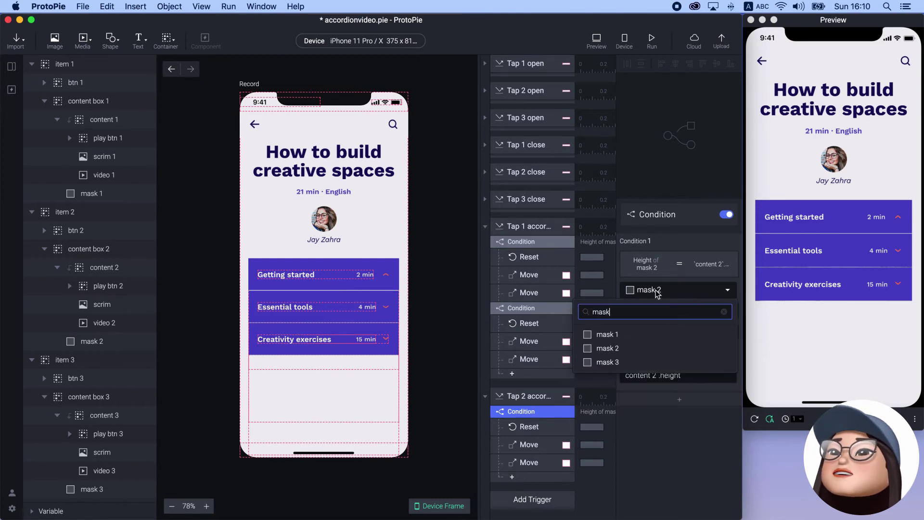
pyautogui.click(626, 334)
pyautogui.doubleClick(654, 376)
pyautogui.write('1')
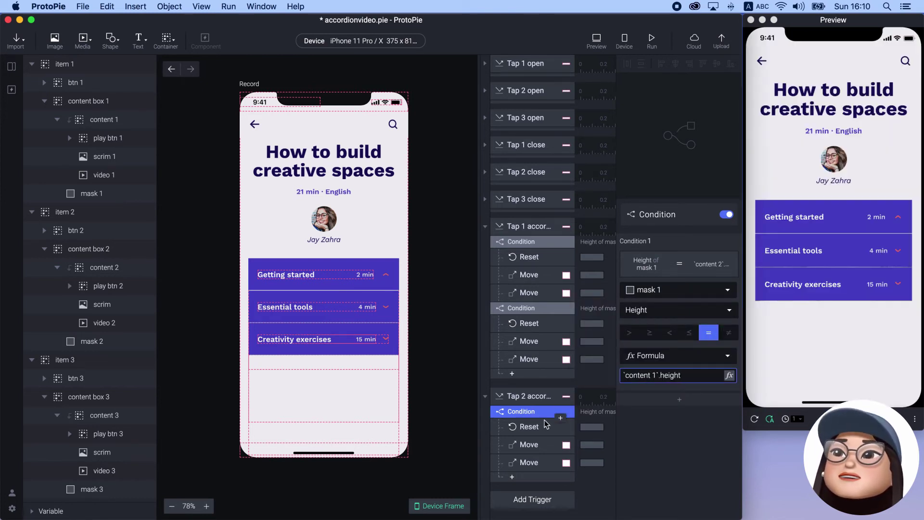
# Step: Make the Reset response under Tap 2 accordion's condition target mask 1
pyautogui.click(548, 426)
pyautogui.click(665, 233)
pyautogui.write('mask')
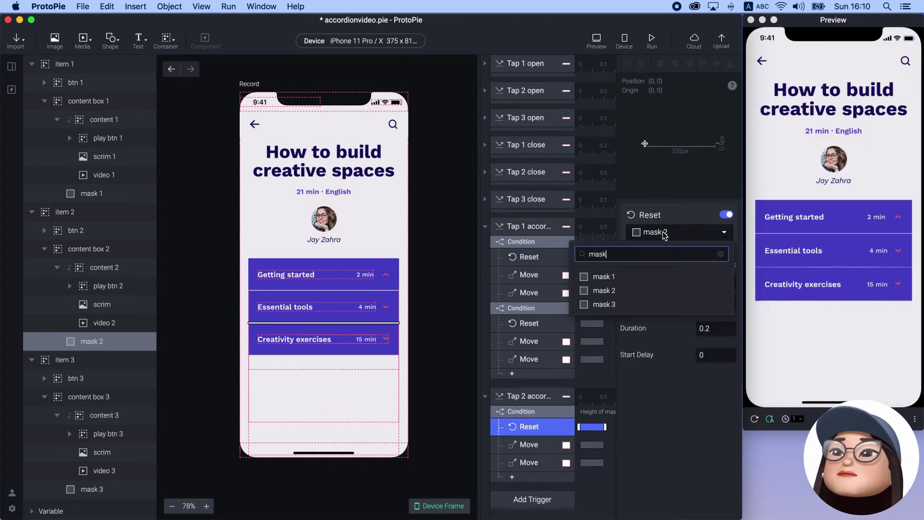
pyautogui.click(603, 276)
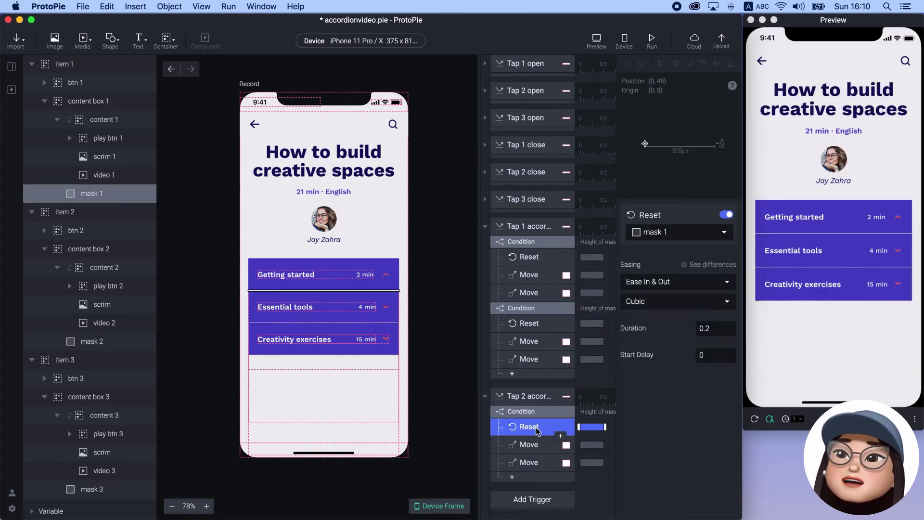
# Step: Add a Reset response targeting item 2 after the mask 1 Reset in Tap 2 accordion's condition
pyautogui.click(560, 437)
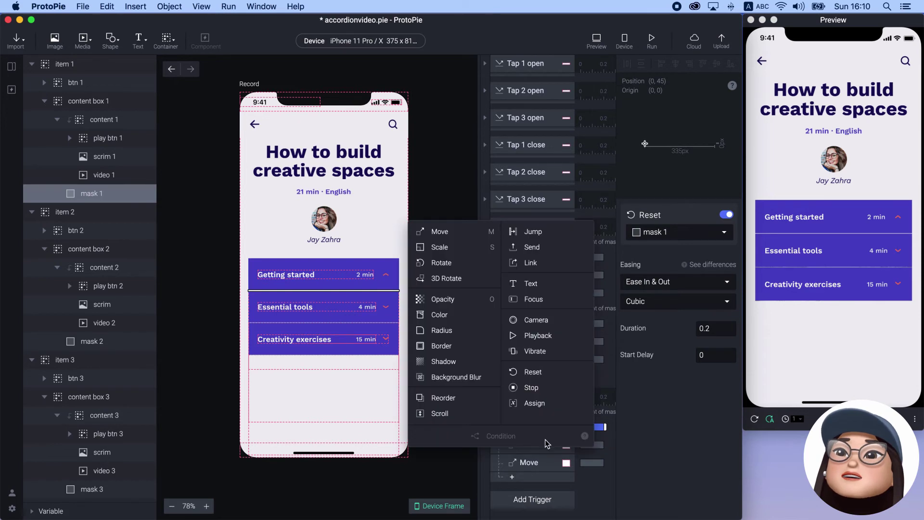
pyautogui.click(534, 373)
pyautogui.click(668, 232)
pyautogui.write('item')
pyautogui.click(629, 289)
# Step: Delete item 2's Move response from Tap 2 accordion's condition and test switching from Getting started to Essential tools in the preview
pyautogui.click(539, 466)
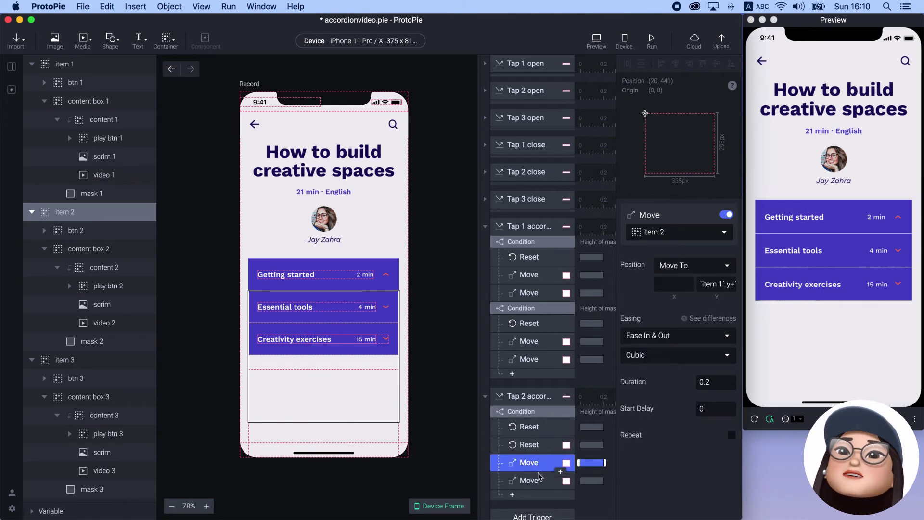
pyautogui.press('BackSpace')
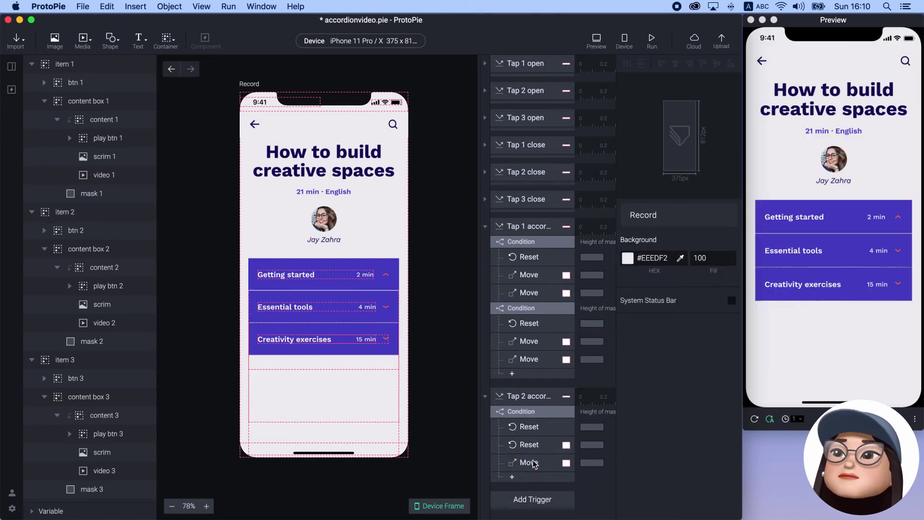
pyautogui.click(533, 464)
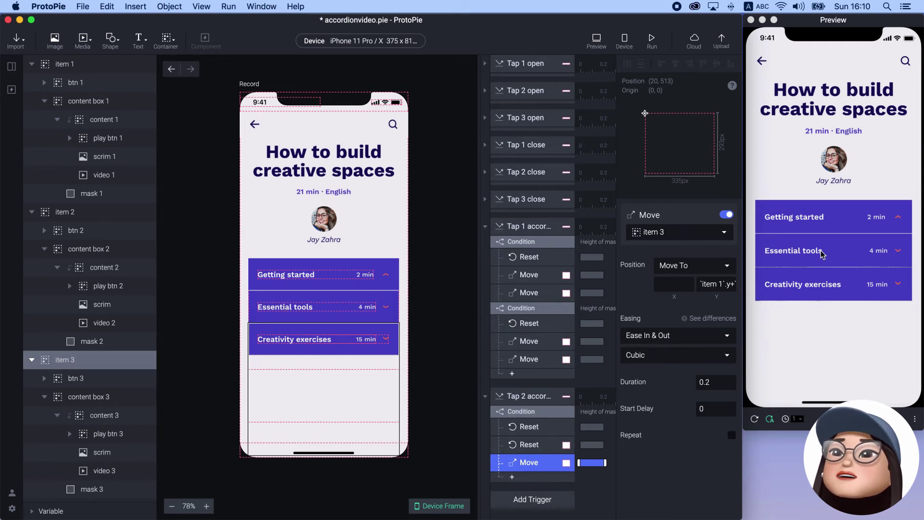
pyautogui.click(818, 224)
pyautogui.click(791, 336)
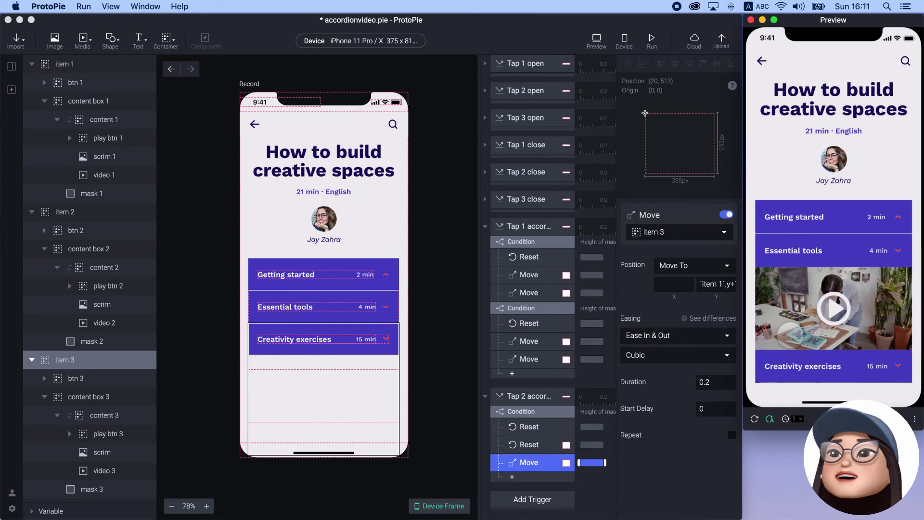
# Step: Copy Tap 1 accordion's second condition, which checks mask 3, with its responses into the Tap 2 accordion trigger
pyautogui.click(484, 229)
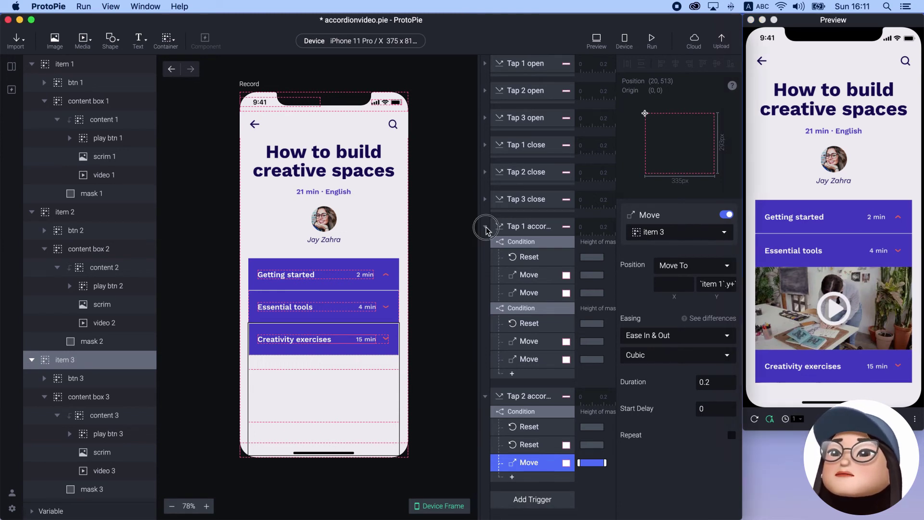
pyautogui.click(486, 228)
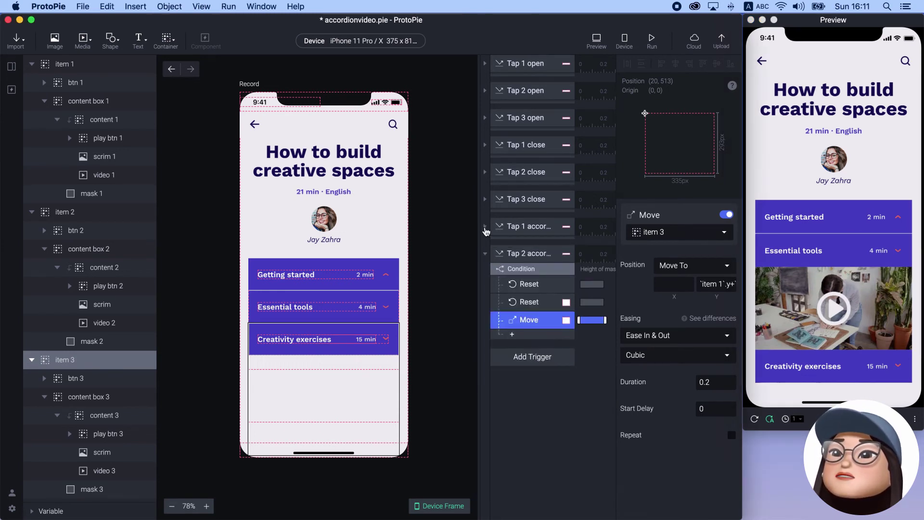
pyautogui.click(516, 268)
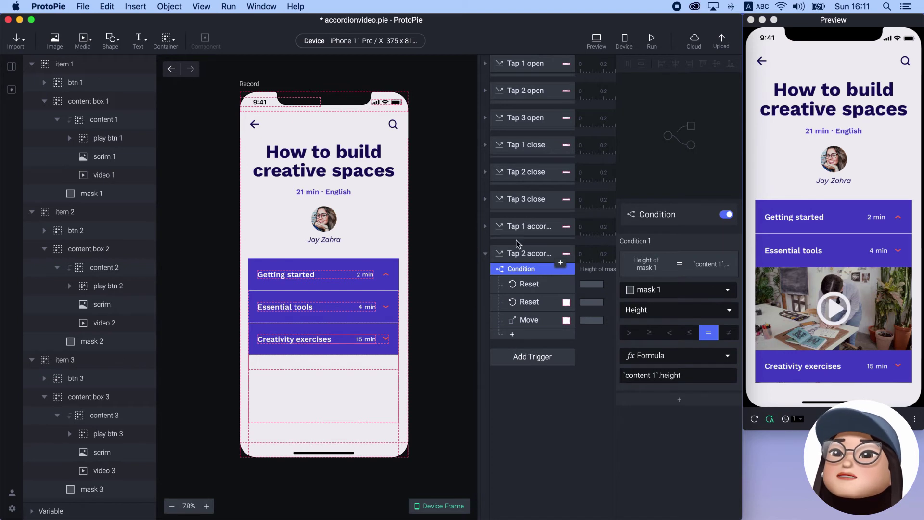
pyautogui.click(484, 227)
pyautogui.click(517, 307)
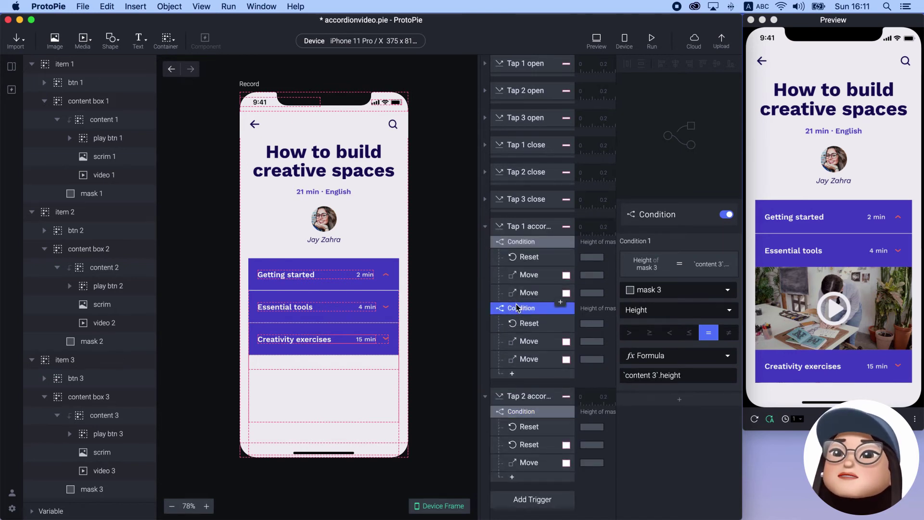
pyautogui.click(485, 226)
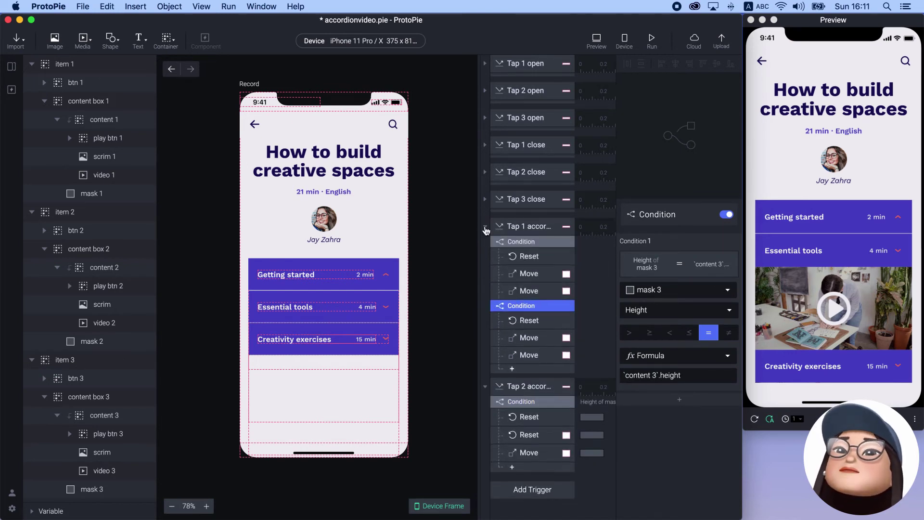
pyautogui.click(525, 257)
pyautogui.press('cmd+v')
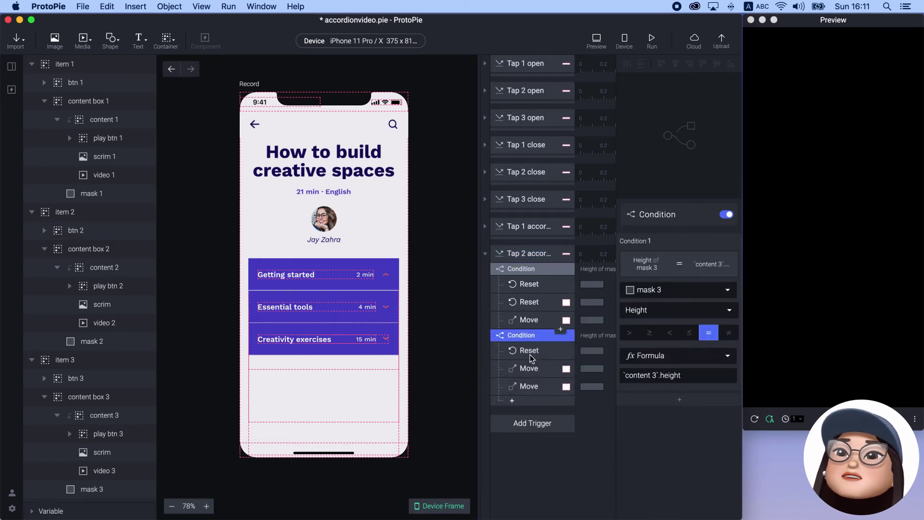
# Step: Delete the Move response for item 2 from the mask 3 condition in Tap 2 accordion
pyautogui.click(528, 353)
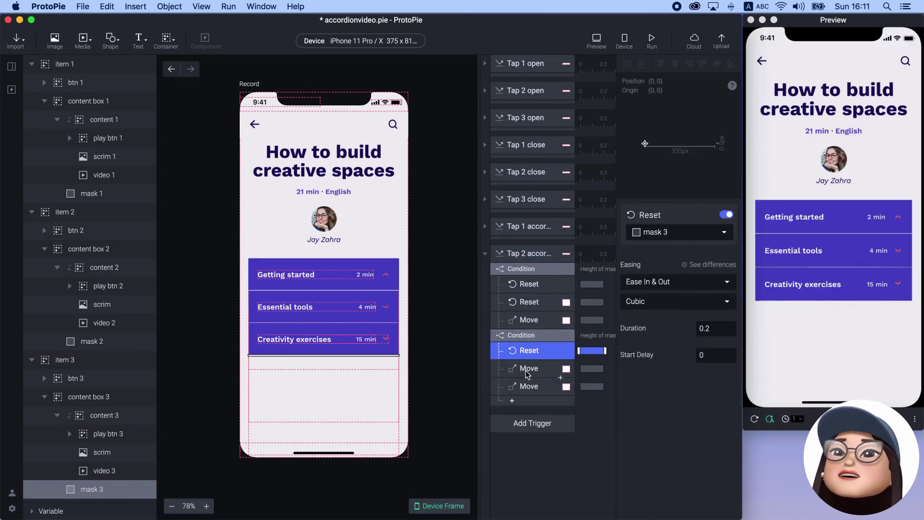
pyautogui.click(525, 370)
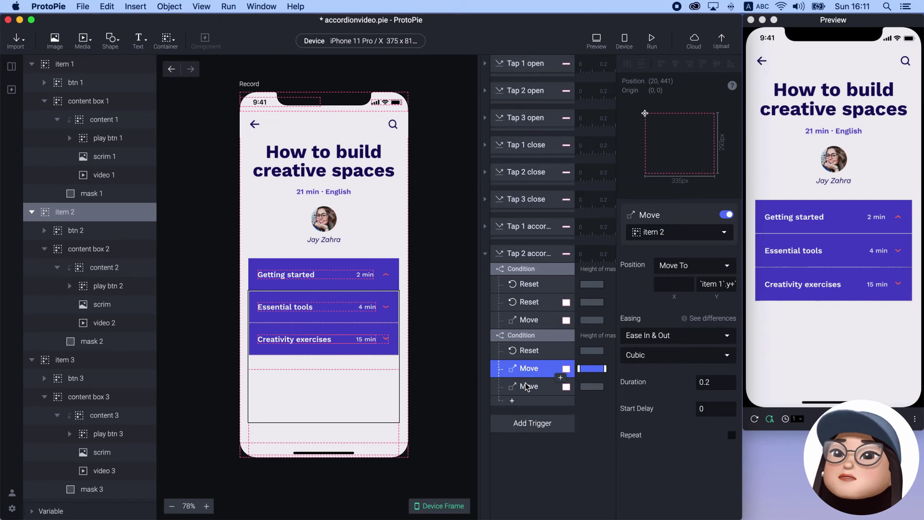
pyautogui.press('Delete')
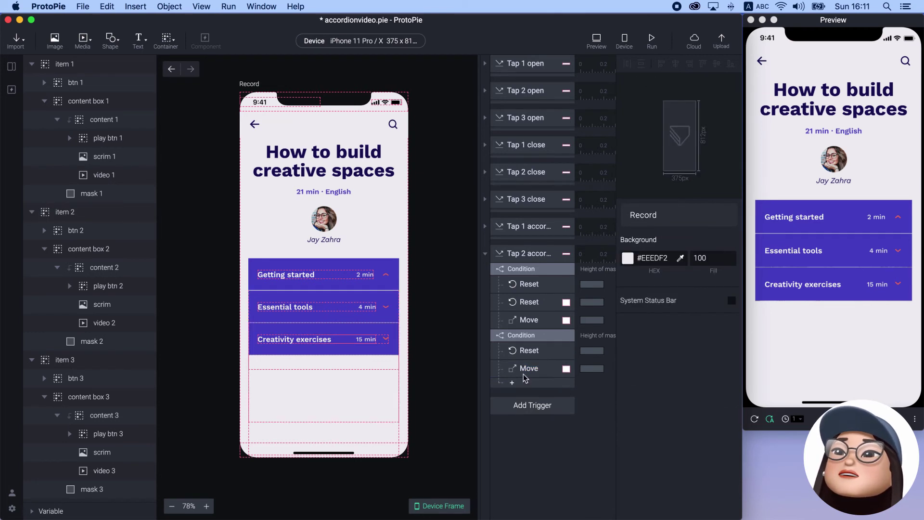
pyautogui.click(522, 370)
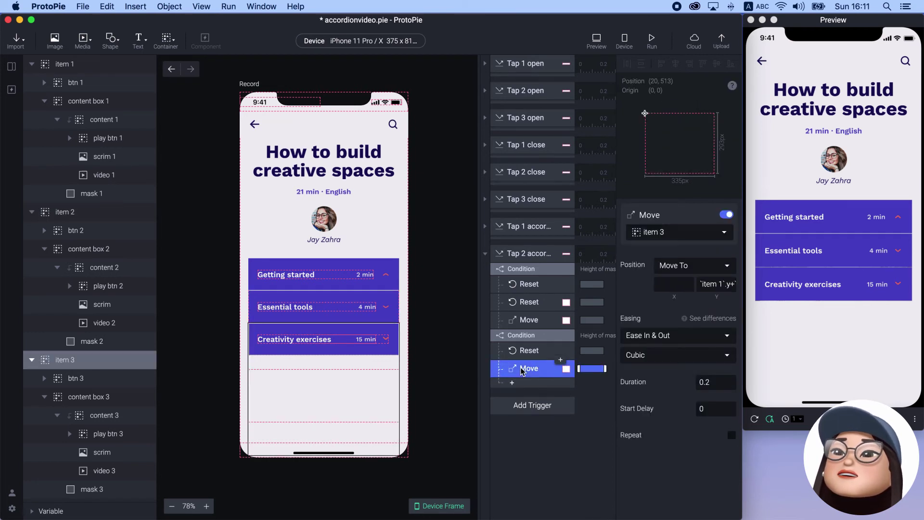
# Step: Test the preview by opening Creativity exercises and switching to Essential tools
pyautogui.click(527, 339)
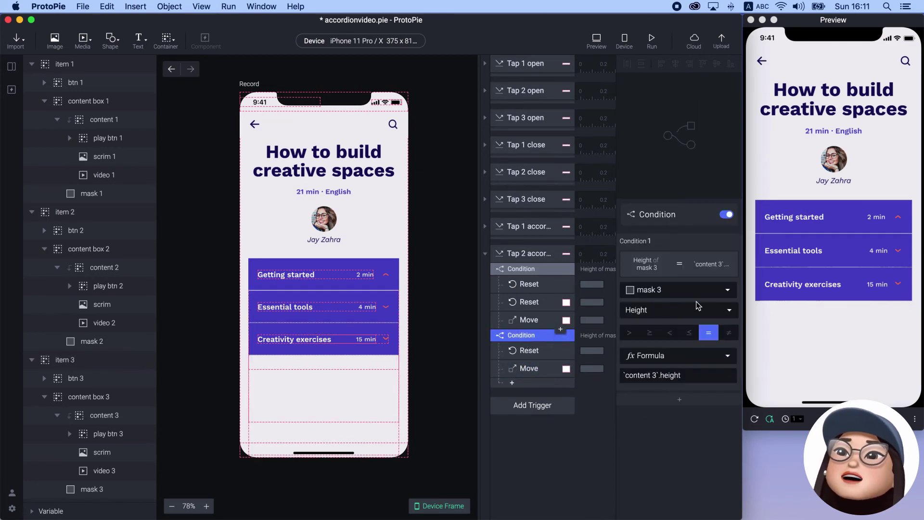
pyautogui.click(794, 280)
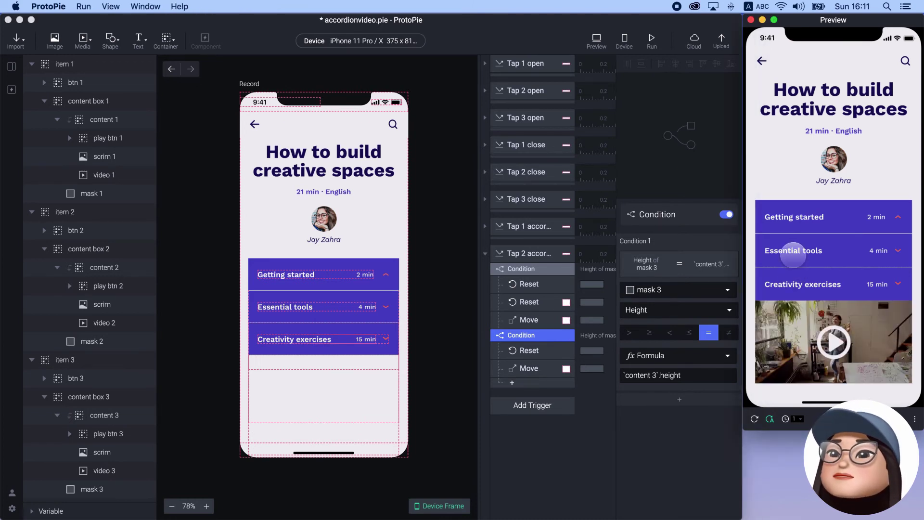
pyautogui.click(793, 247)
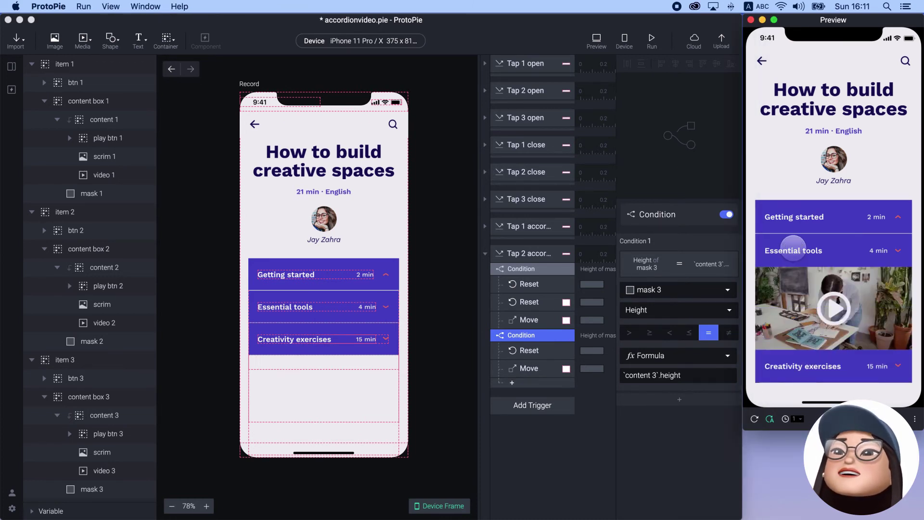
# Step: Add a new Tap trigger targeting btn 3
pyautogui.click(486, 254)
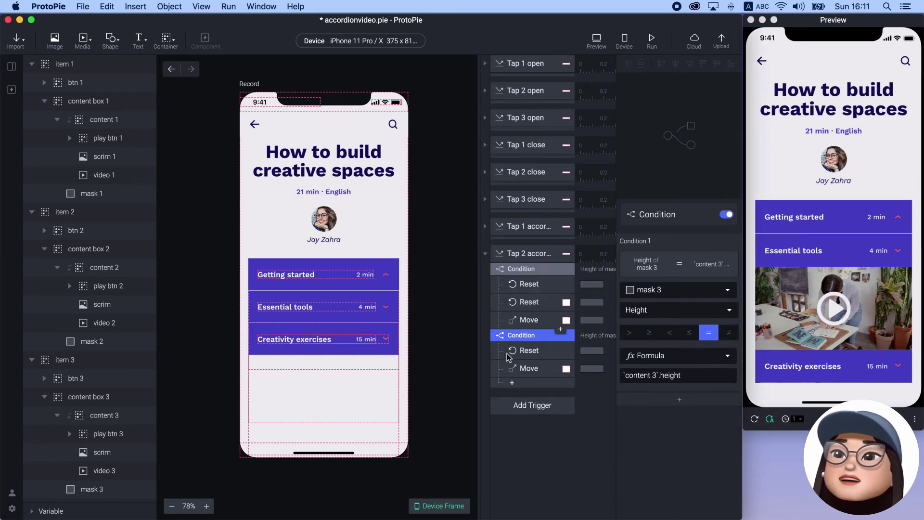
pyautogui.click(486, 254)
pyautogui.click(508, 280)
pyautogui.click(506, 312)
pyautogui.click(655, 236)
pyautogui.write('btn')
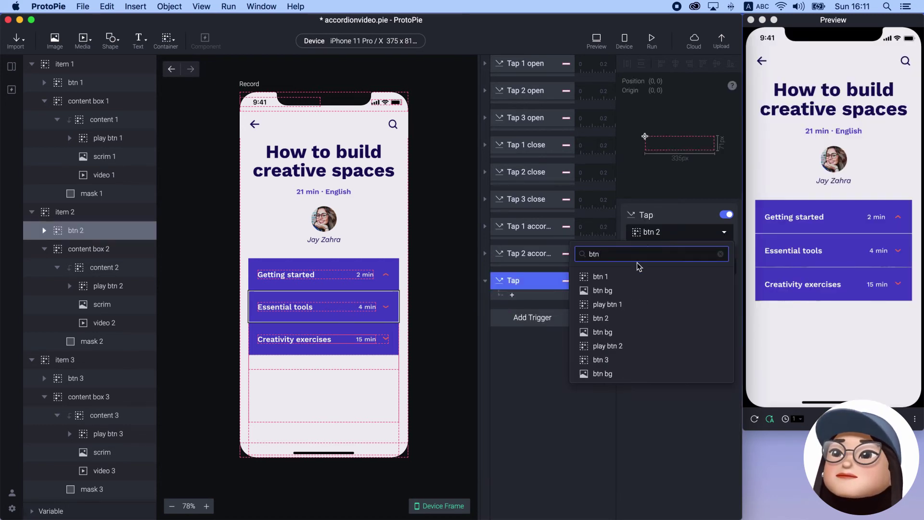
pyautogui.scroll(-1, 639, 267)
pyautogui.click(628, 279)
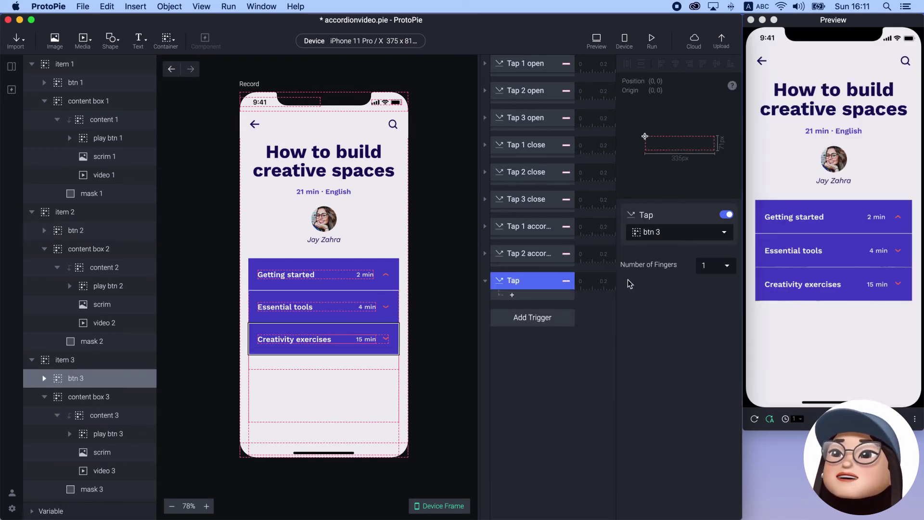
# Step: Rename the btn 3 Tap trigger as Tap 3 accordion
pyautogui.doubleClick(522, 282)
pyautogui.click(530, 282)
pyautogui.write('3 accordion')
pyautogui.press('Return')
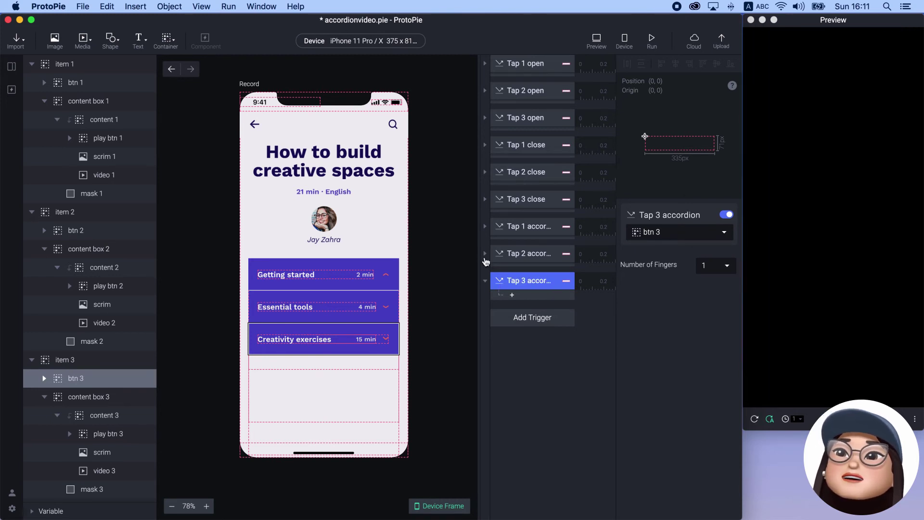
# Step: Copy Tap 2 accordion's first condition, which checks mask 1, with its responses into the Tap 3 accordion trigger
pyautogui.click(485, 254)
pyautogui.click(508, 269)
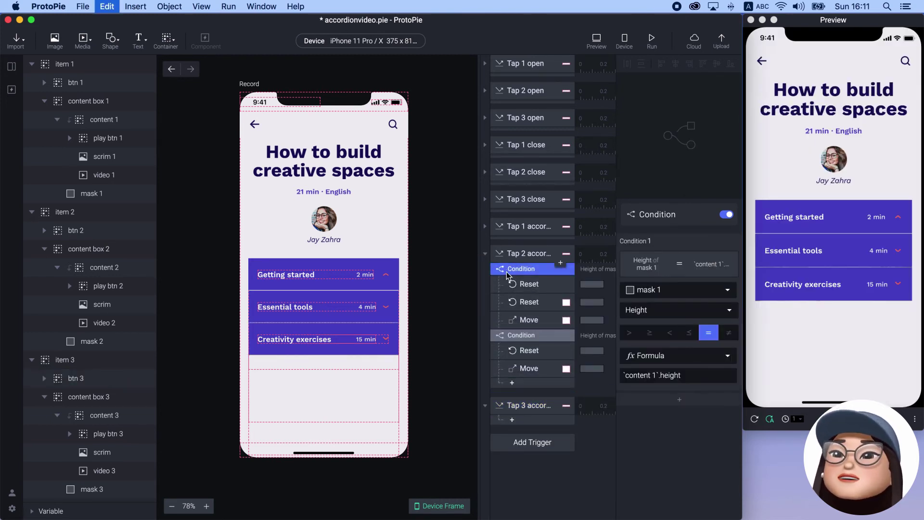
pyautogui.click(486, 255)
pyautogui.click(514, 295)
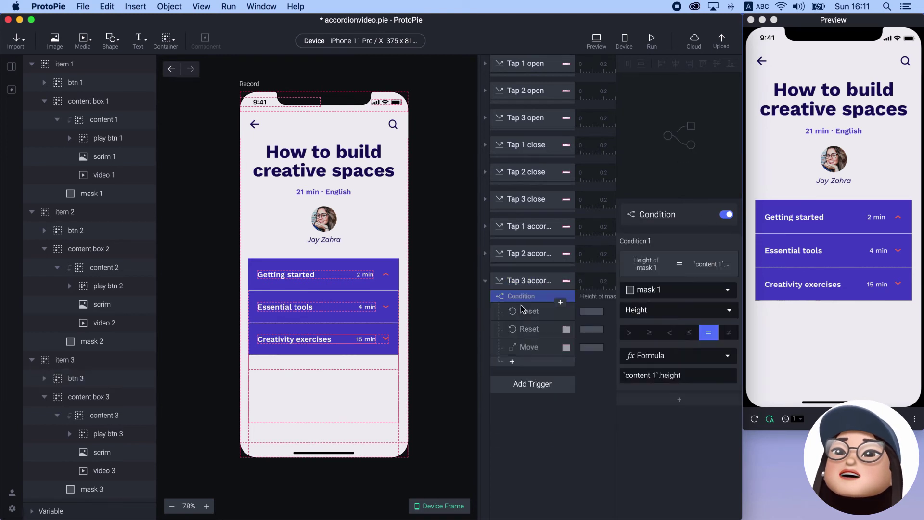
# Step: Delete the Move response for item 3 from Tap 3 accordion's condition, leaving the mask 1 and item 2 Resets
pyautogui.click(526, 347)
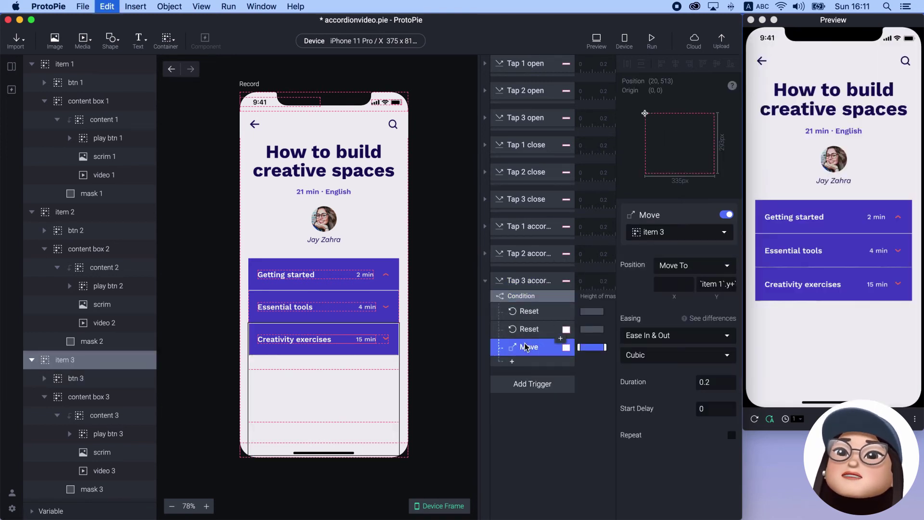
pyautogui.press('Delete')
pyautogui.click(528, 317)
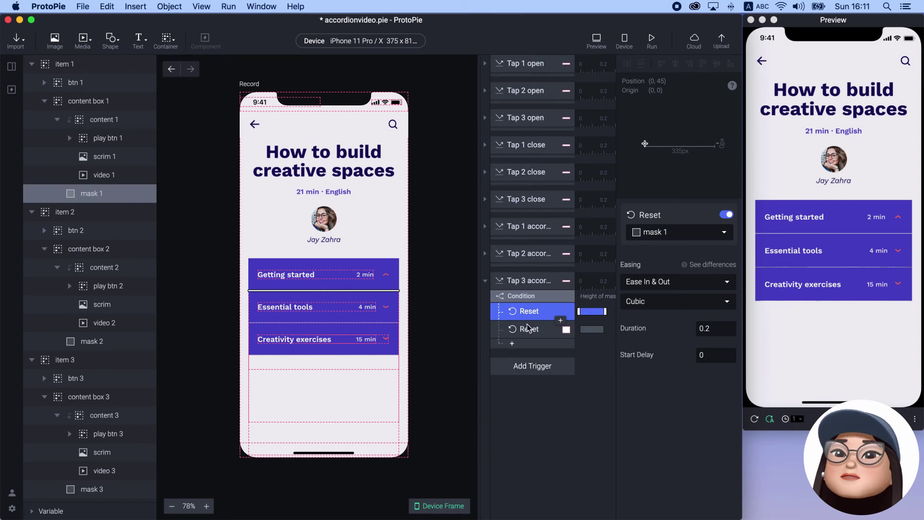
pyautogui.click(528, 331)
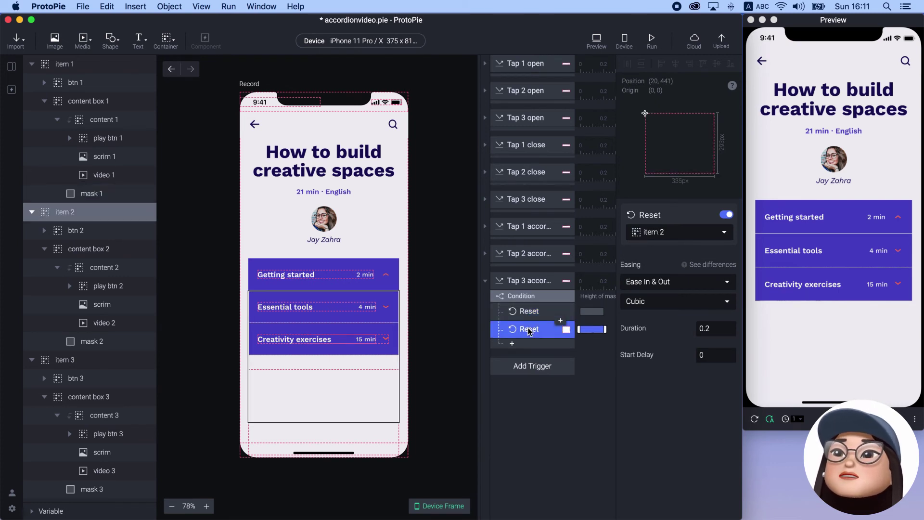
# Step: Add a Reset response targeting item 3 after the item 2 Reset in Tap 3 accordion's condition
pyautogui.click(515, 346)
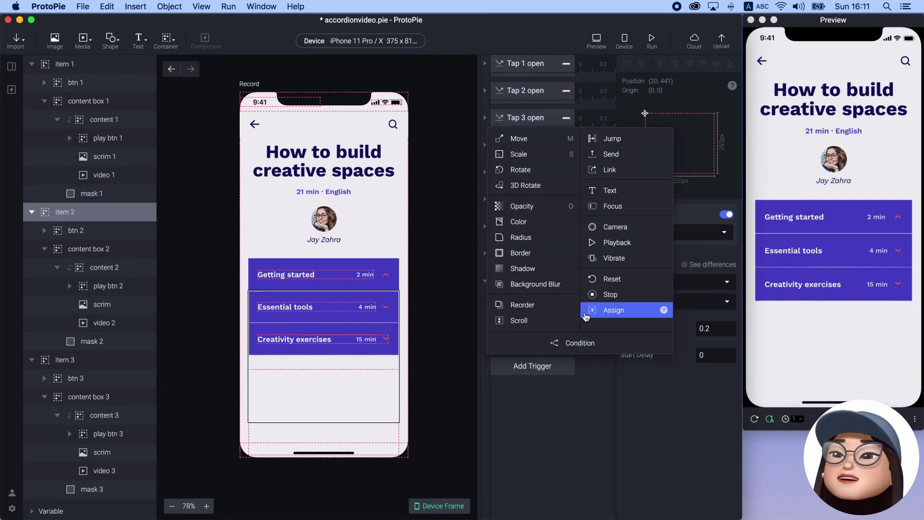
pyautogui.click(610, 275)
pyautogui.click(661, 236)
pyautogui.write('item')
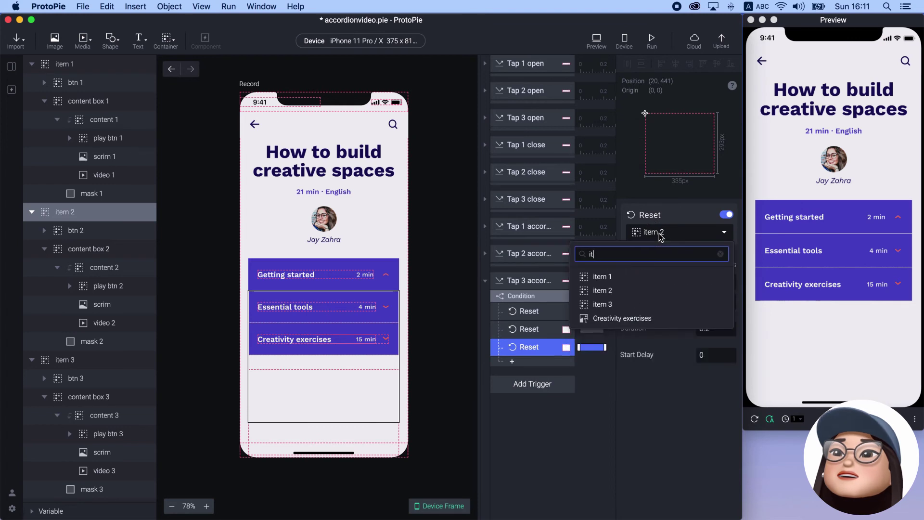
pyautogui.click(629, 306)
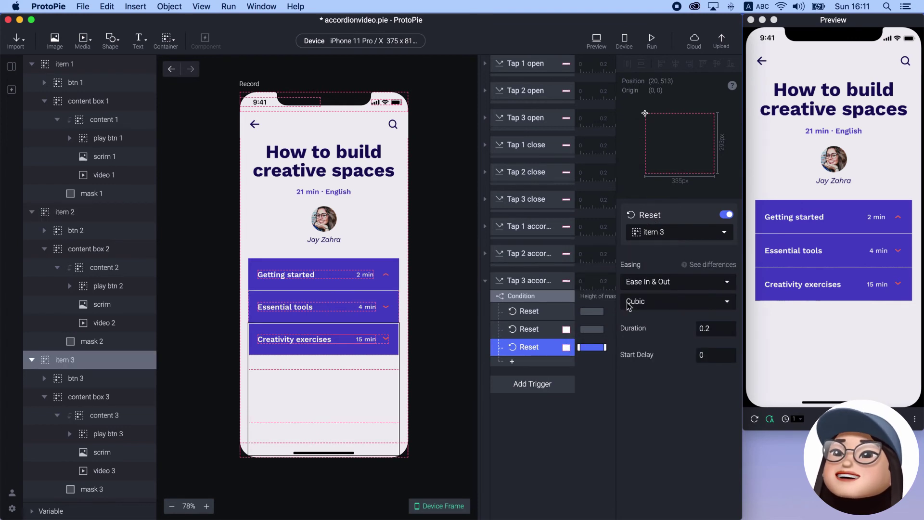
# Step: Test the preview by opening Getting started and switching to Creativity exercises
pyautogui.click(754, 335)
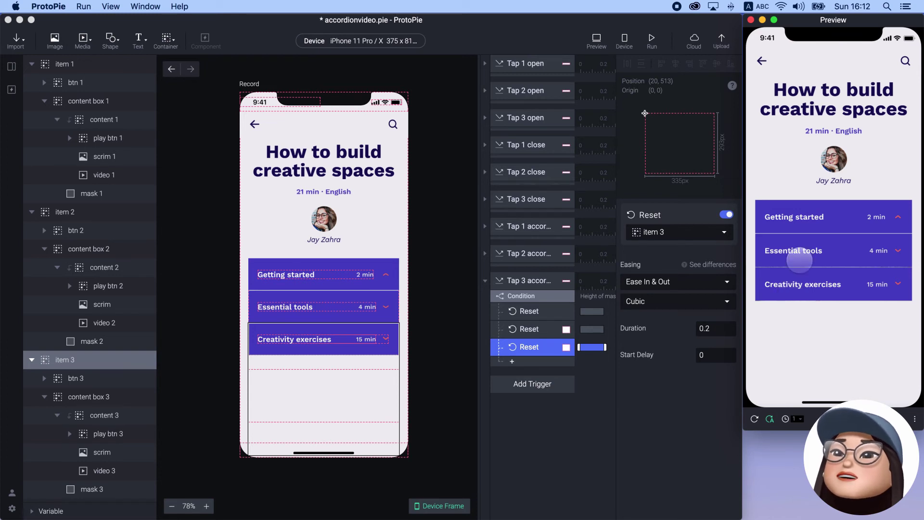
pyautogui.click(812, 217)
pyautogui.click(807, 367)
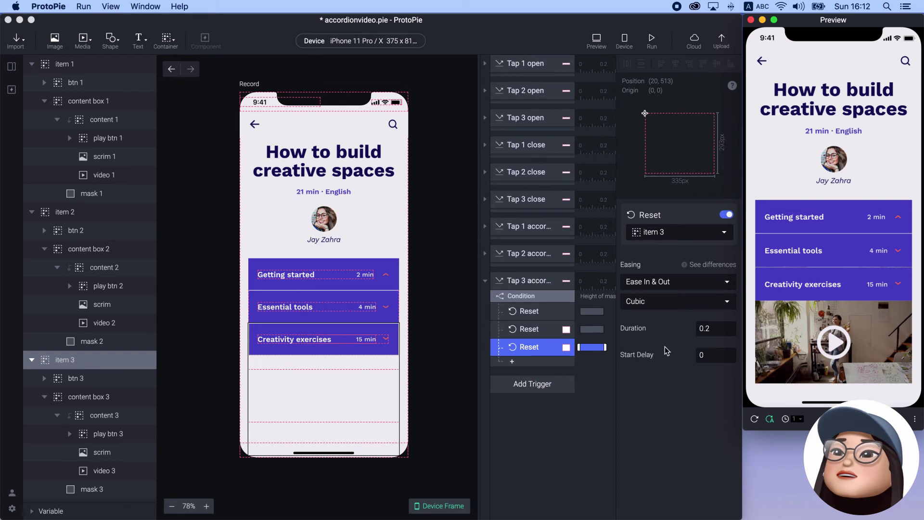
pyautogui.click(590, 370)
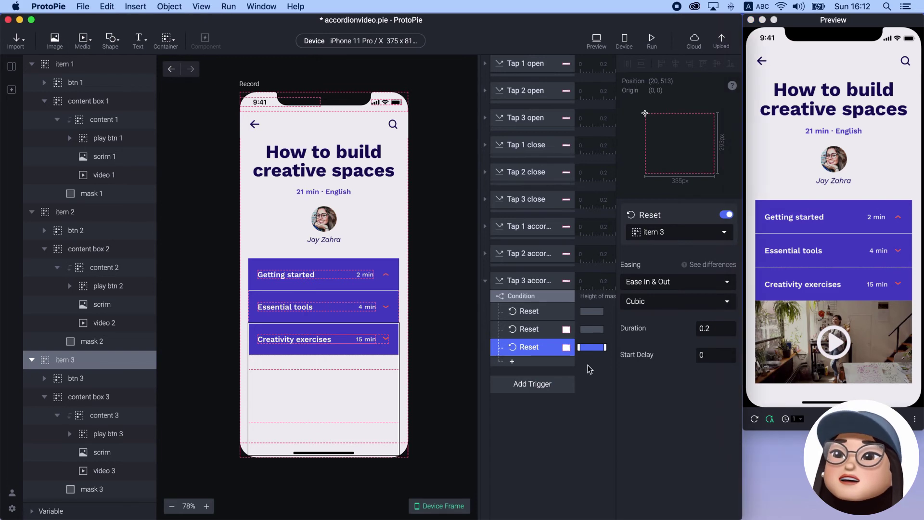
# Step: Duplicate Tap 3 accordion's condition with its Resets, make the copy check mask 2's height, and open its comparison formula for editing
pyautogui.click(547, 301)
pyautogui.press('super+d')
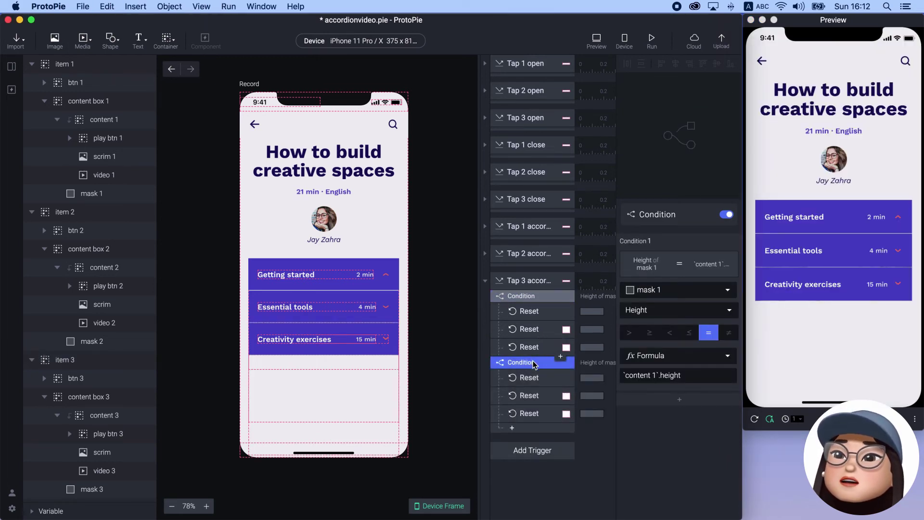
pyautogui.click(656, 290)
pyautogui.write('mask')
pyautogui.click(642, 348)
pyautogui.click(654, 375)
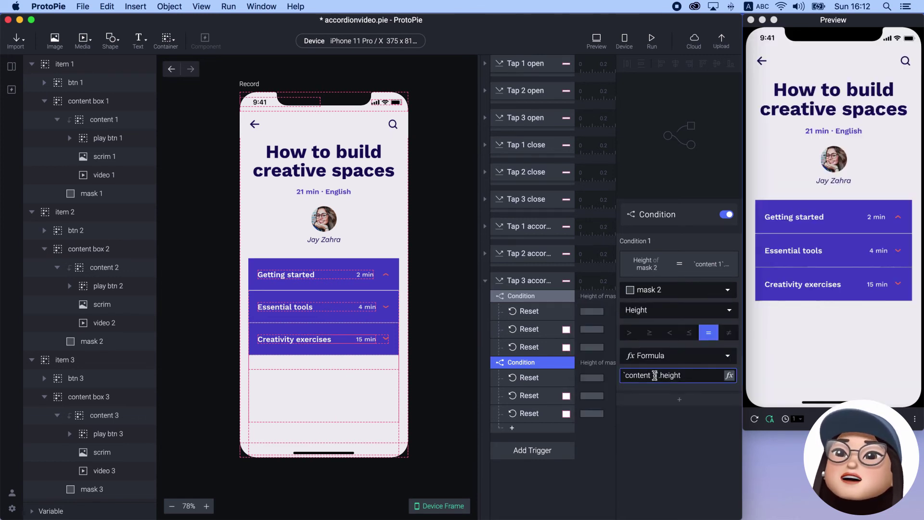
# Step: Retarget the mask 1 Reset in Tap 3 accordion's copied condition to mask 2 and delete the item 2 Reset below it
pyautogui.click(548, 384)
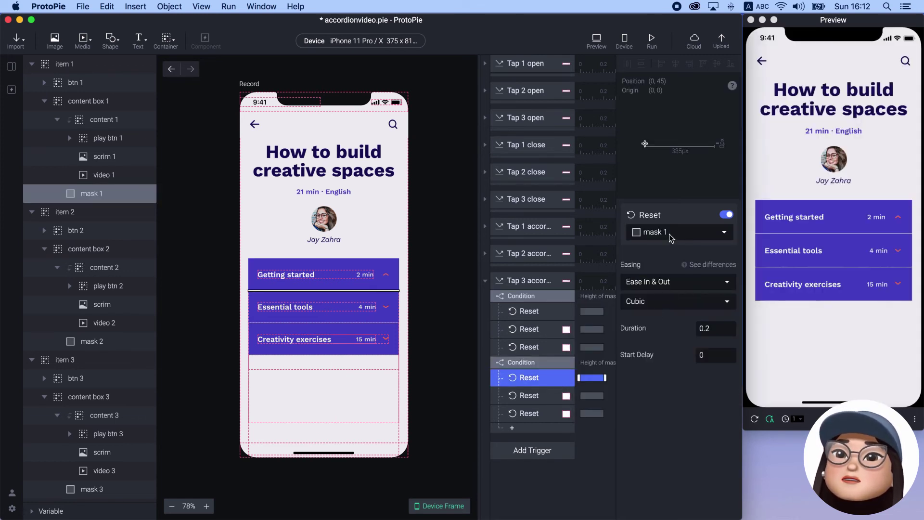
pyautogui.click(669, 232)
pyautogui.write('mask')
pyautogui.click(650, 291)
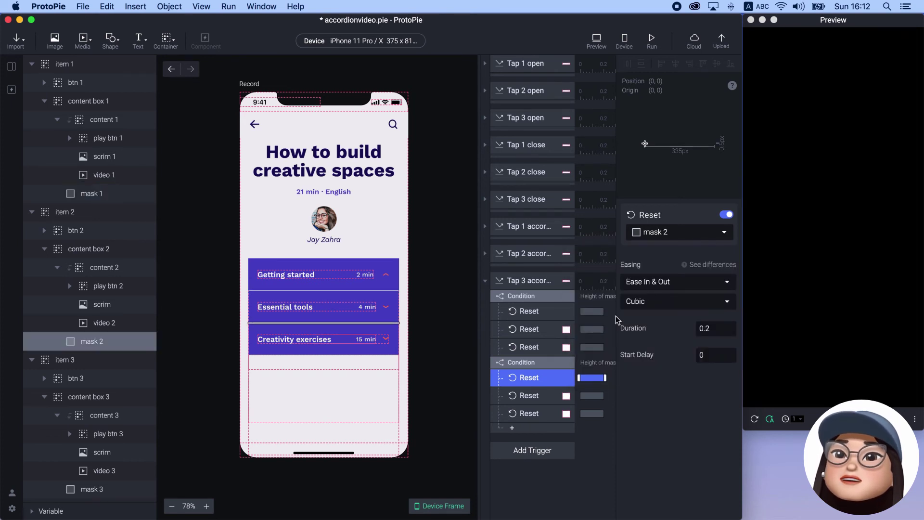
pyautogui.click(547, 400)
pyautogui.press('BackSpace')
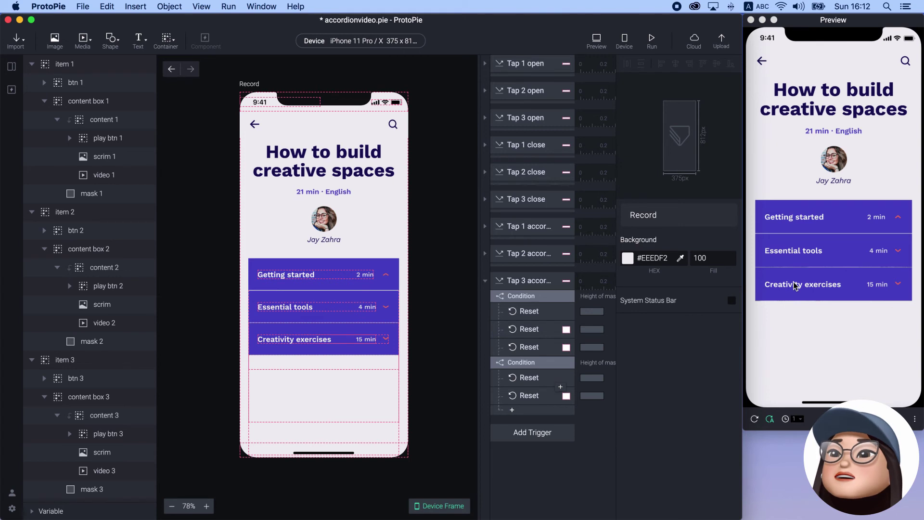
# Step: Test the preview by switching from Essential tools to Creativity exercises, and from Getting started to Creativity exercises
pyautogui.click(802, 262)
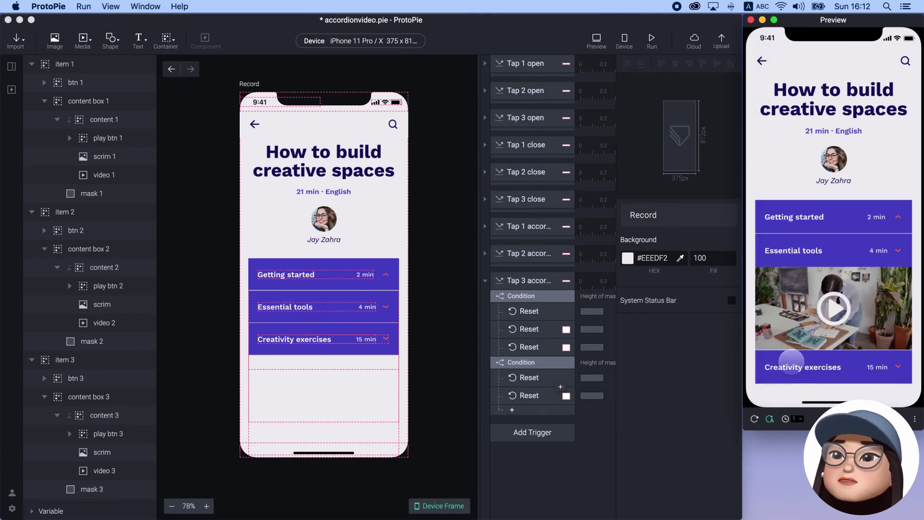
pyautogui.click(789, 369)
pyautogui.click(830, 208)
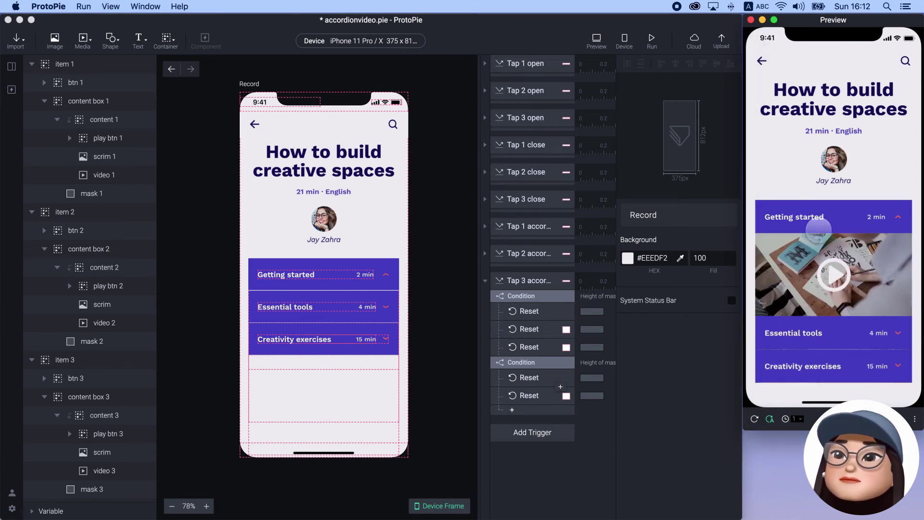
pyautogui.click(786, 367)
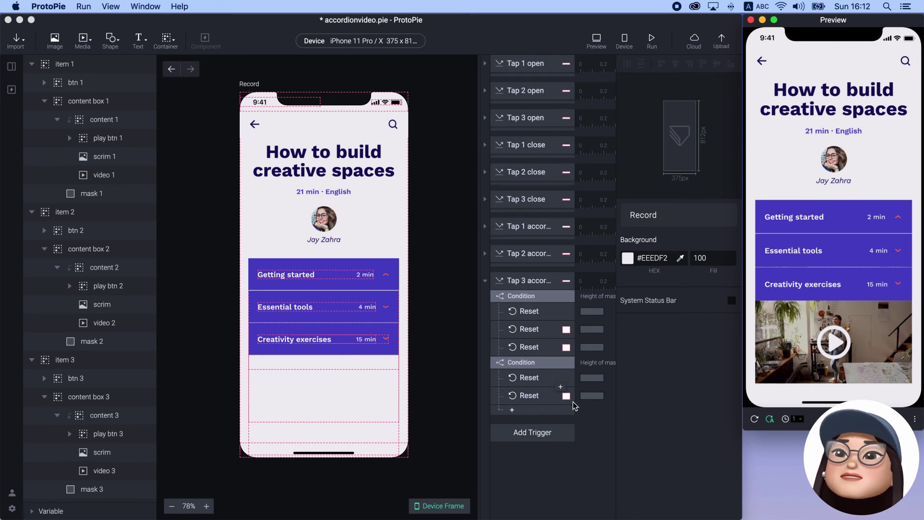
# Step: Collapse the Tap 3 accordion trigger and add a new Tap trigger on play btn 1
pyautogui.click(486, 283)
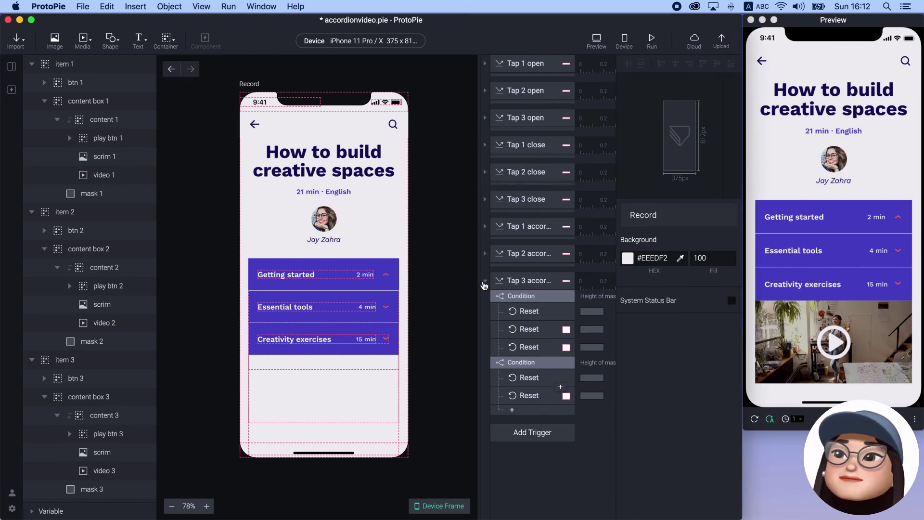
pyautogui.click(484, 284)
pyautogui.click(502, 307)
pyautogui.click(507, 341)
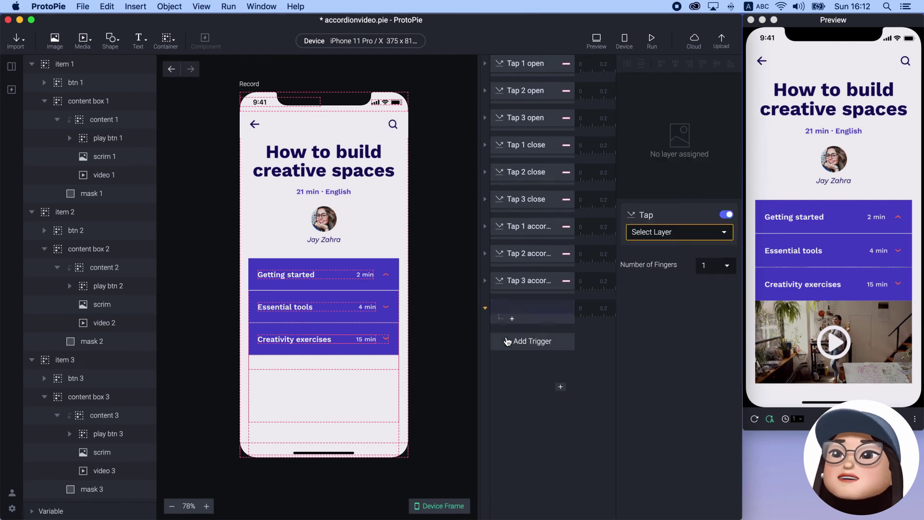
pyautogui.click(656, 233)
pyautogui.write('pl')
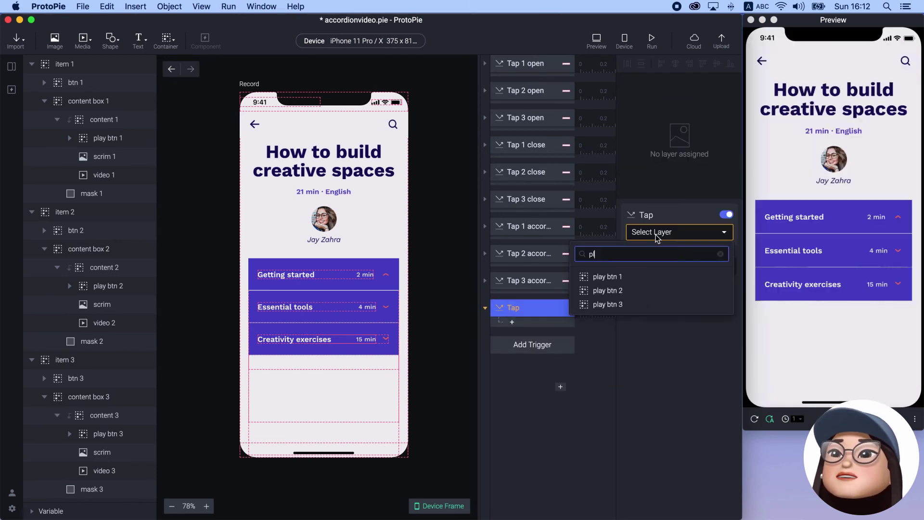
pyautogui.click(633, 278)
# Step: Add a Playback response targeting video 1 to the play btn 1 Tap trigger
pyautogui.click(513, 321)
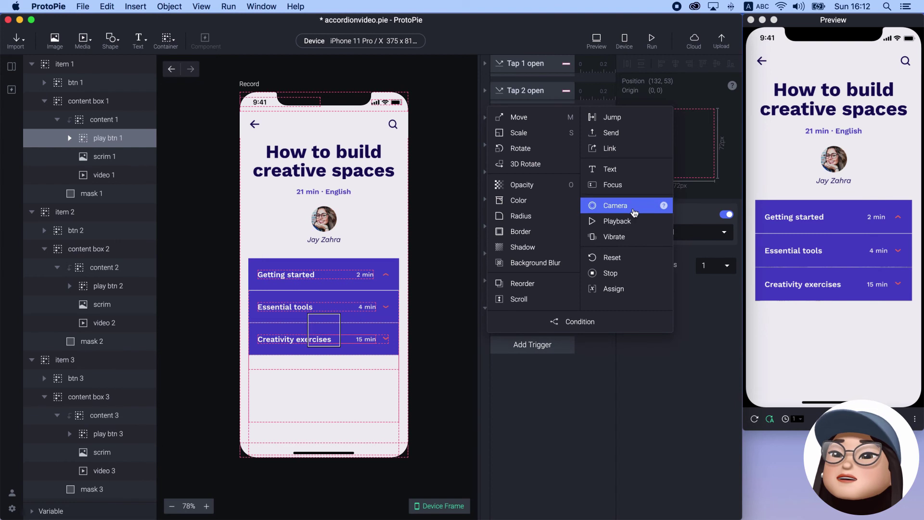
pyautogui.click(626, 221)
pyautogui.click(652, 233)
pyautogui.write('vid')
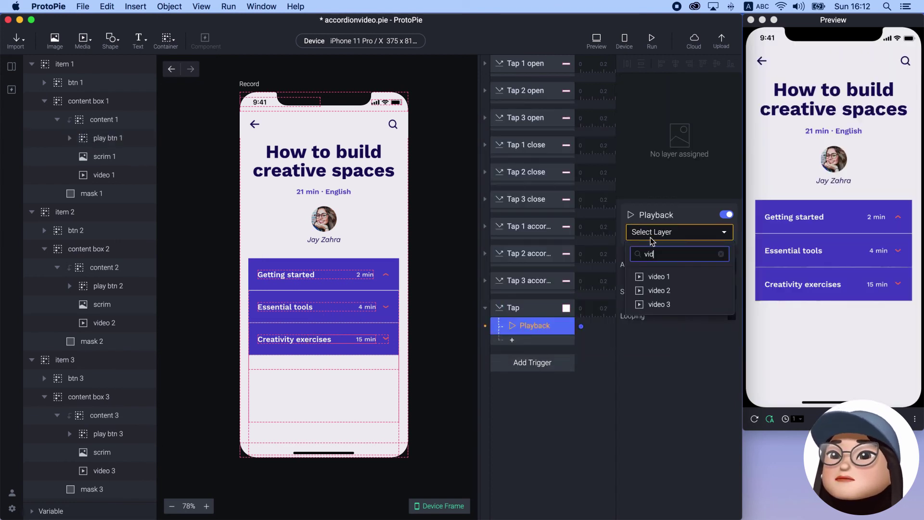
pyautogui.click(654, 276)
# Step: Add an Opacity response for play btn 1 to its Tap trigger, with the opacity set to 0
pyautogui.click(513, 340)
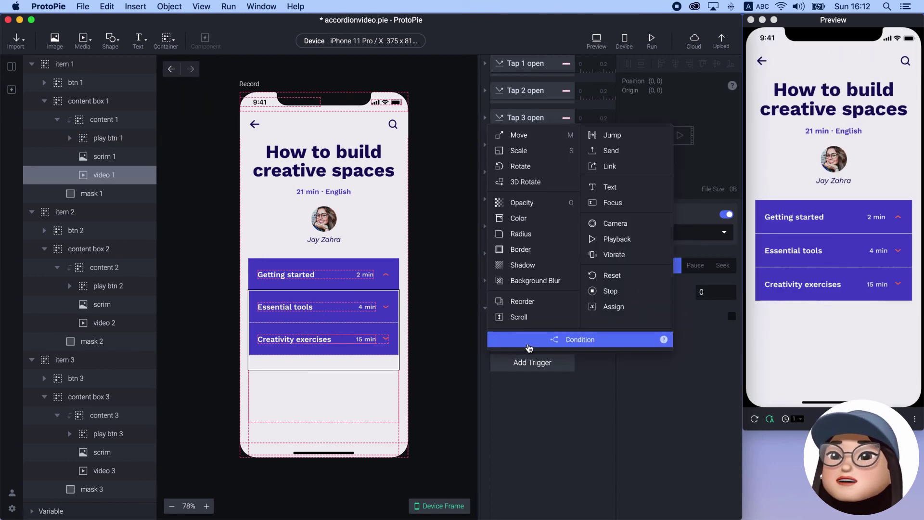
pyautogui.click(529, 203)
pyautogui.click(657, 232)
pyautogui.write('pla')
pyautogui.click(633, 276)
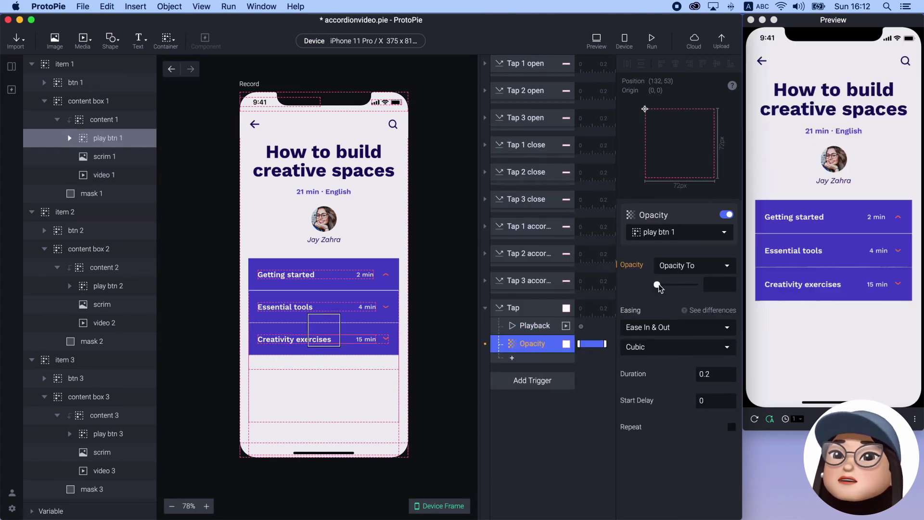
pyautogui.moveTo(638, 287); pyautogui.dragTo(635, 287)
# Step: Test the preview by opening Getting started and playing its video
pyautogui.click(795, 217)
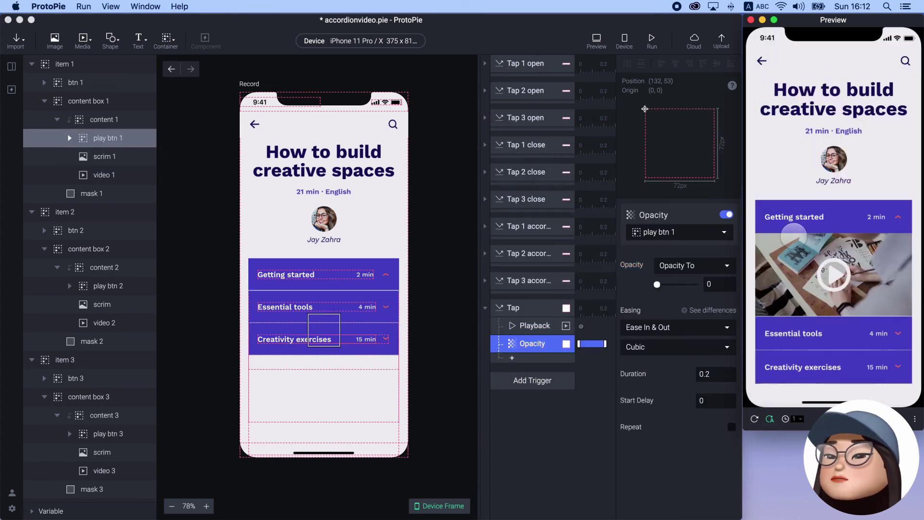
pyautogui.click(835, 274)
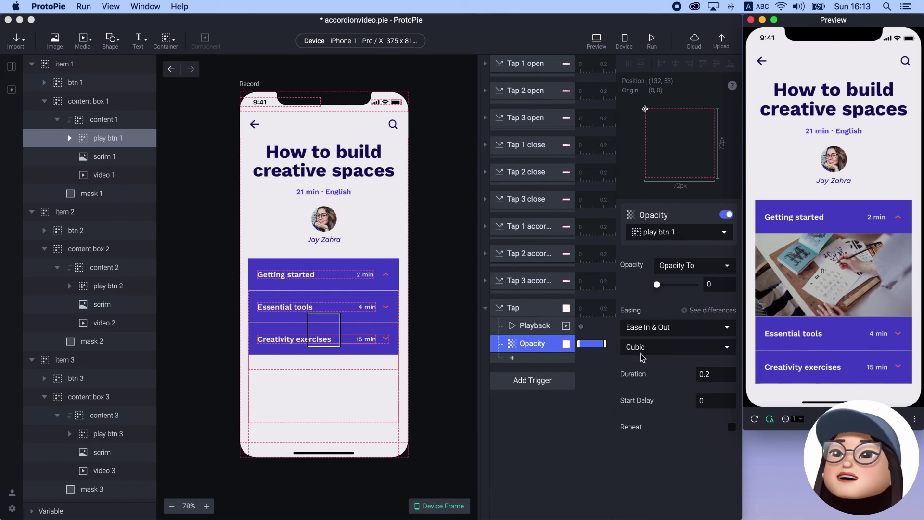
pyautogui.click(590, 372)
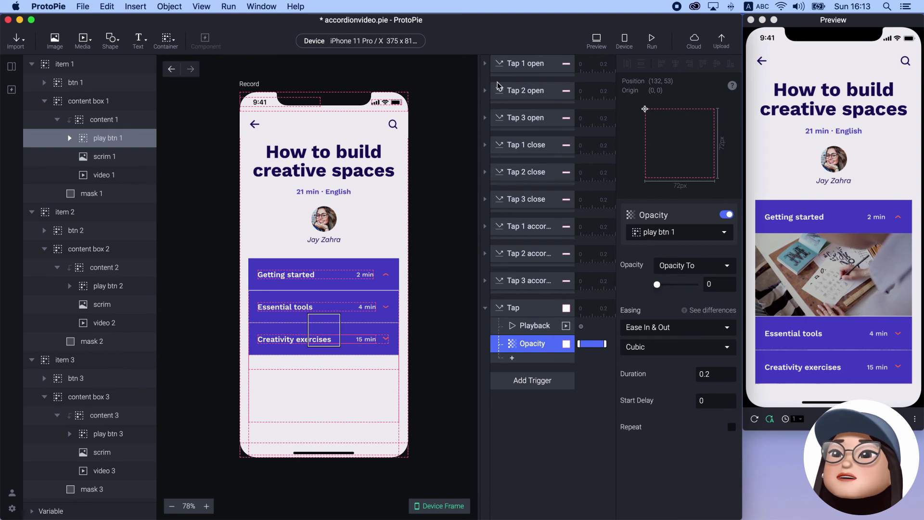
# Step: Add an Opacity response to Tap 1 close's condition that sets play btn 1 to 100
pyautogui.click(485, 145)
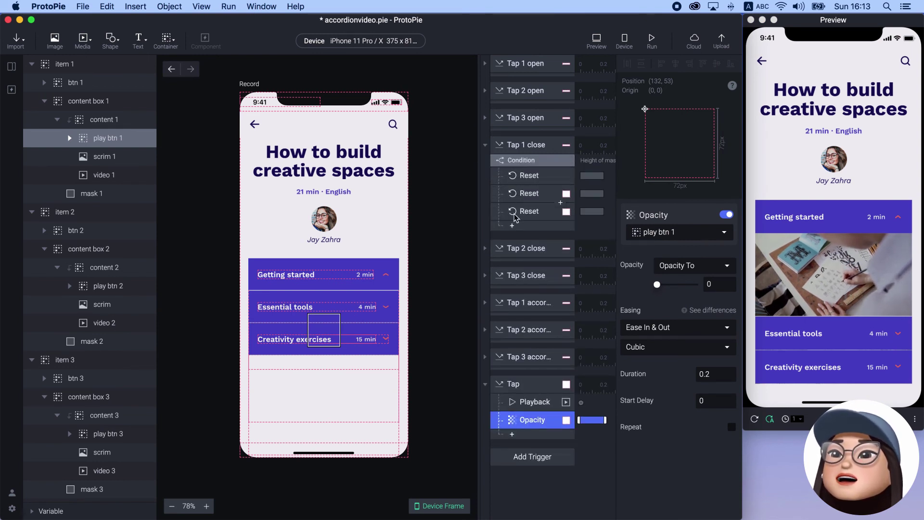
pyautogui.click(512, 225)
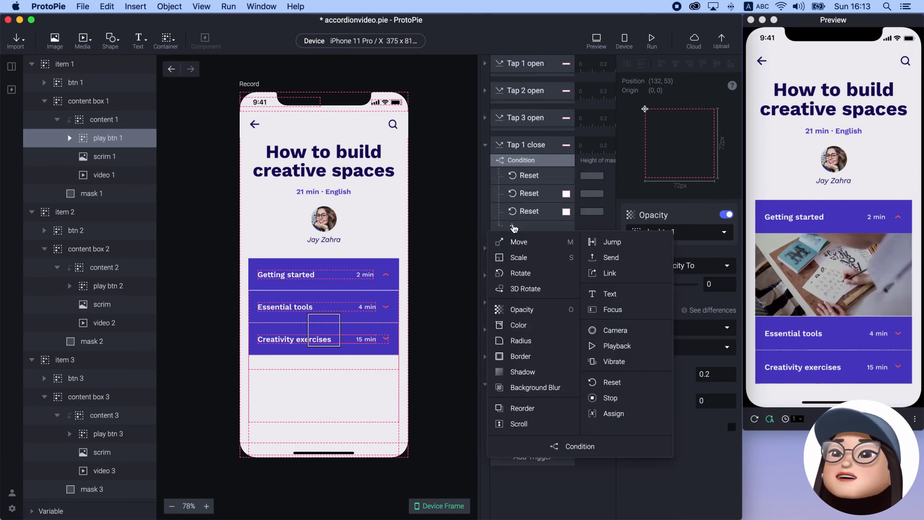
pyautogui.click(528, 309)
pyautogui.click(664, 232)
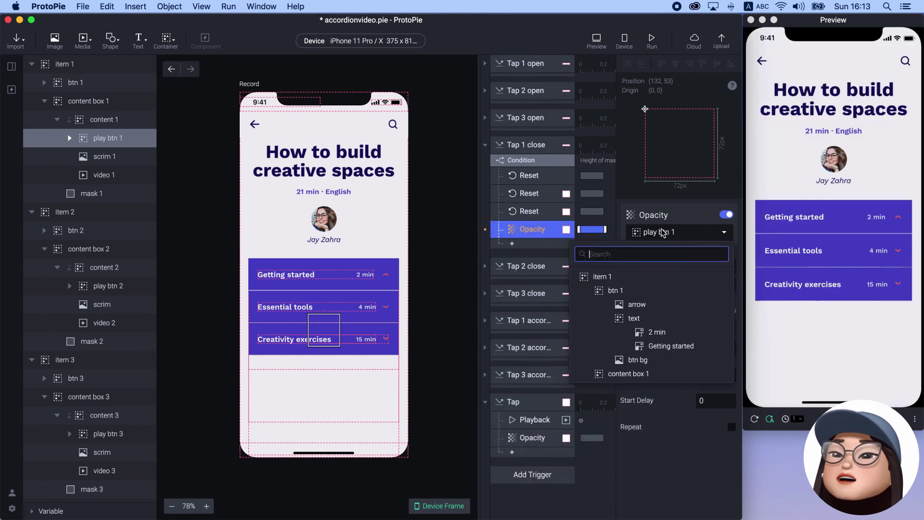
pyautogui.click(658, 233)
pyautogui.moveTo(665, 285); pyautogui.dragTo(708, 285)
# Step: Add a Reset response targeting video 1 to Tap 1 close's condition
pyautogui.click(512, 243)
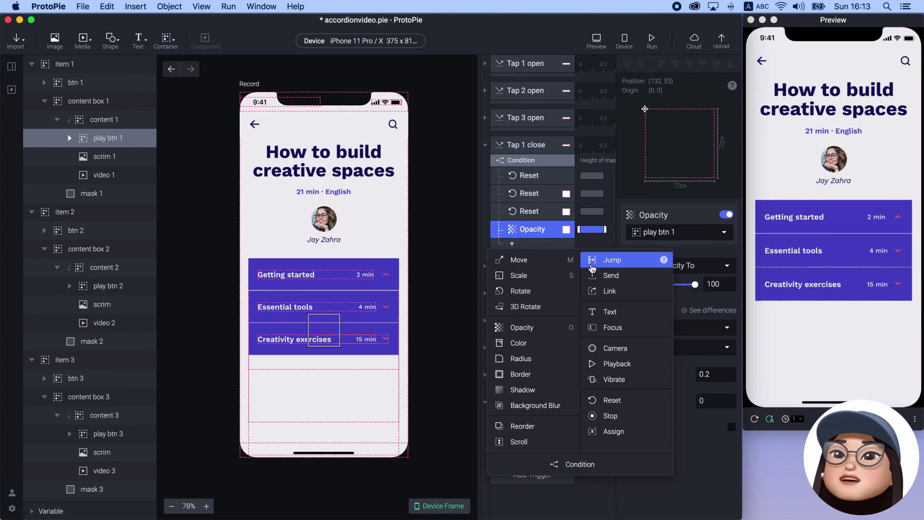
pyautogui.click(612, 400)
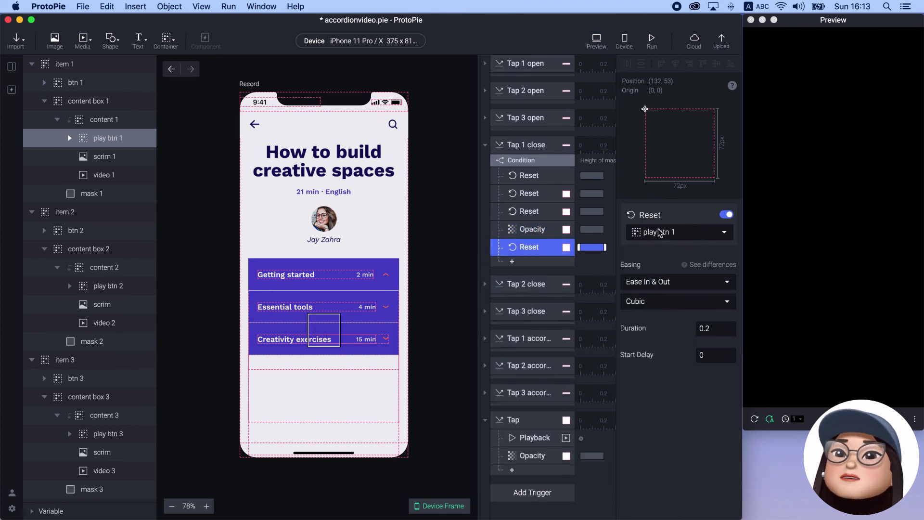
pyautogui.click(659, 233)
pyautogui.write('vi')
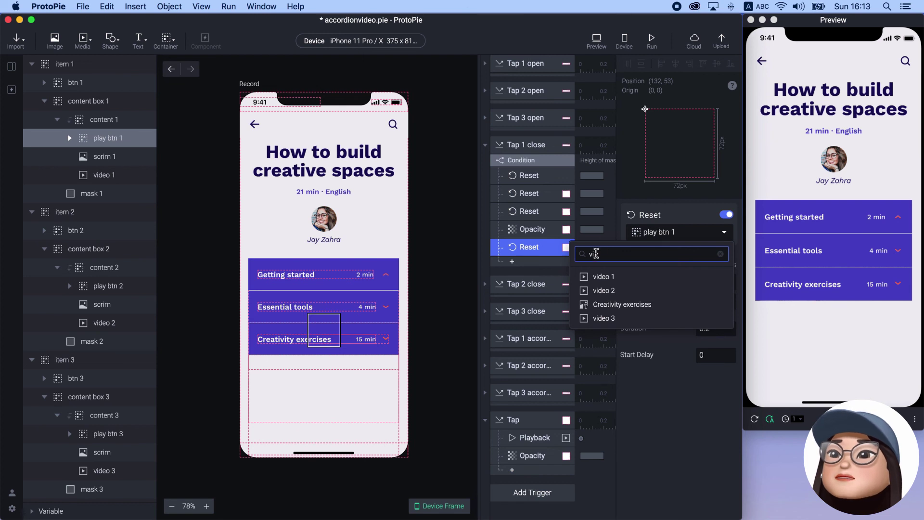
pyautogui.write('de')
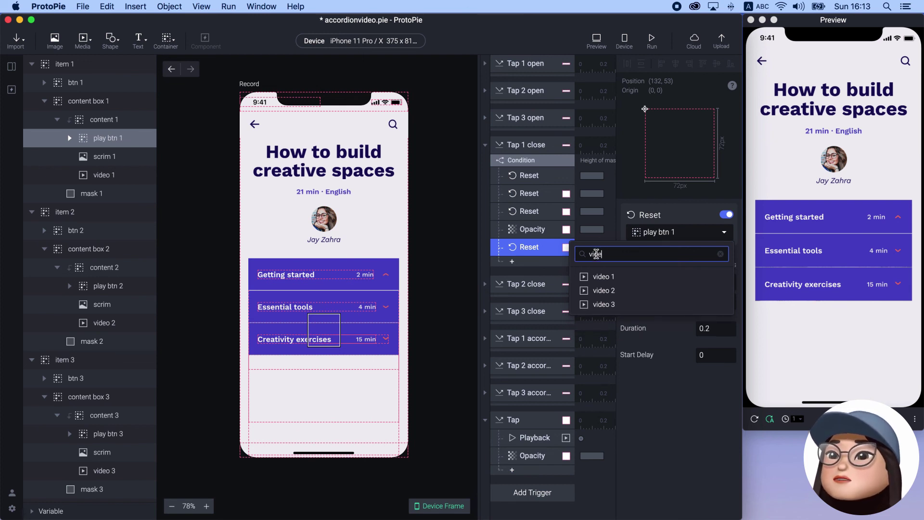
pyautogui.click(600, 278)
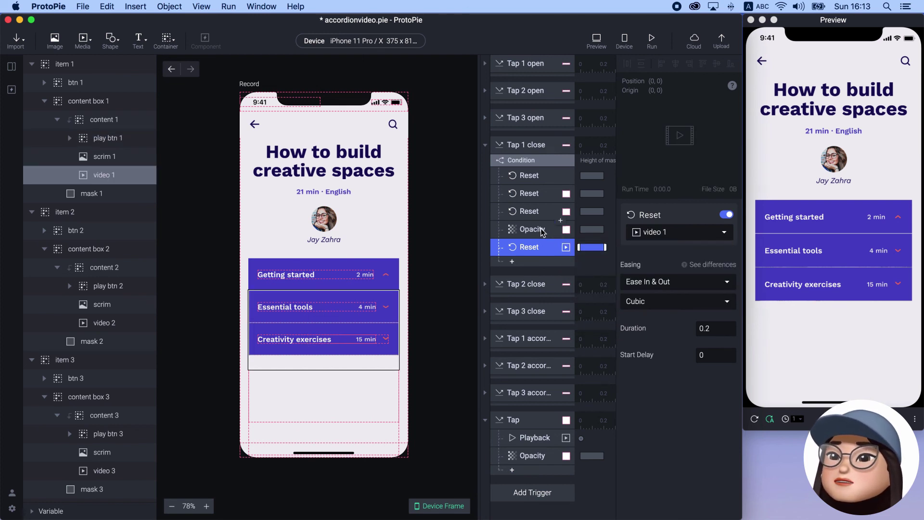
# Step: Copy the play btn 1 Opacity and video 1 Reset responses into both conditions of Tap 1 accordion
pyautogui.keyDown('shift'); pyautogui.click(532, 229); pyautogui.keyUp('shift')
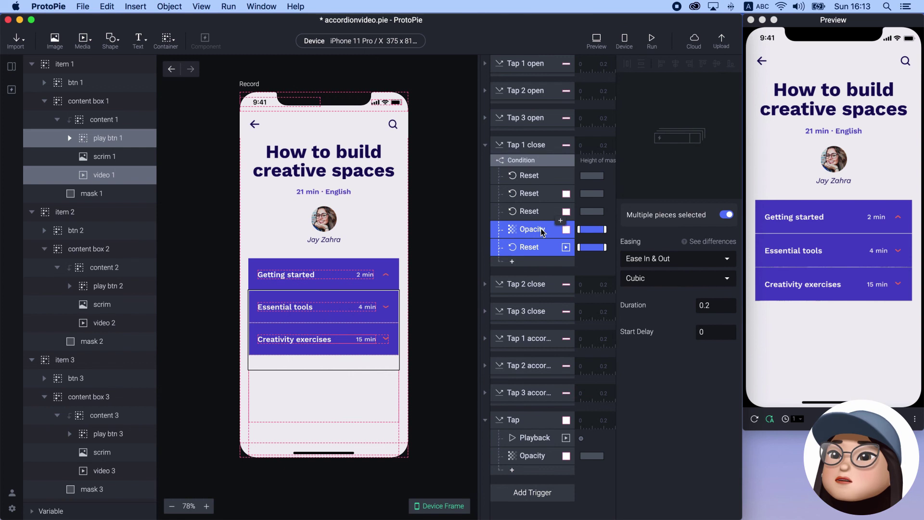
pyautogui.click(485, 340)
pyautogui.click(513, 356)
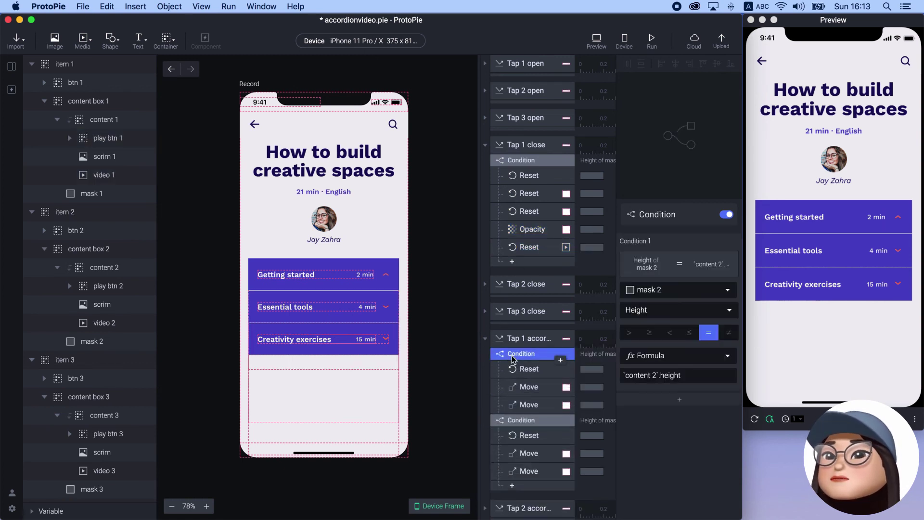
pyautogui.press('cmd+v')
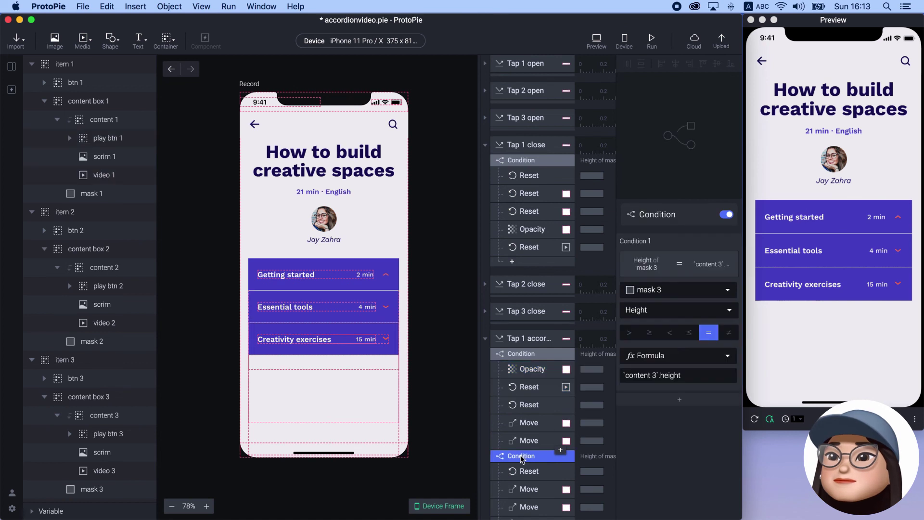
pyautogui.click(522, 456)
pyautogui.press('super+v')
# Step: Test in the preview that closing Getting started or switching to Essential tools resets the video and its play button
pyautogui.click(830, 224)
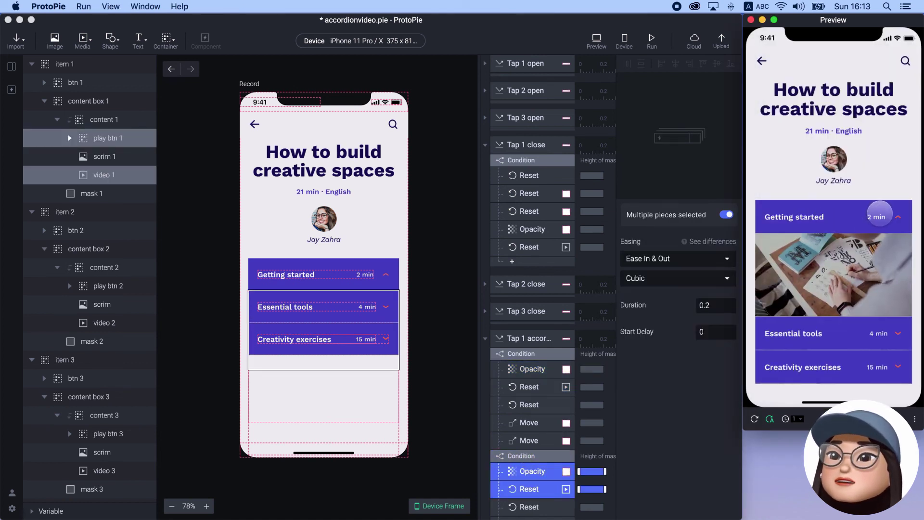
pyautogui.click(880, 216)
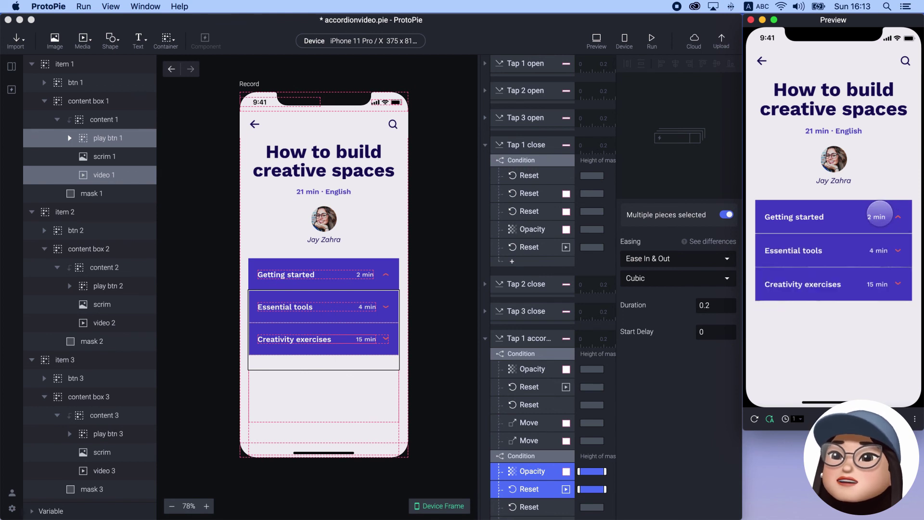
pyautogui.click(880, 215)
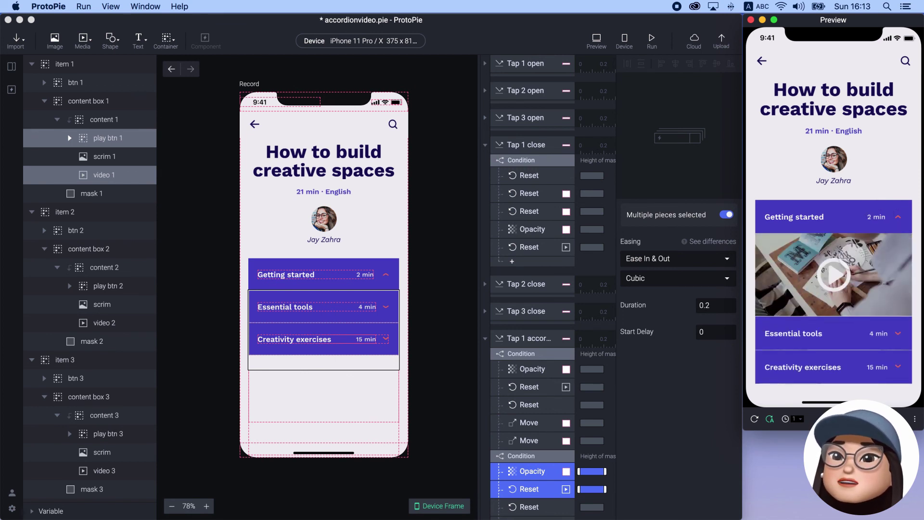
pyautogui.click(834, 274)
pyautogui.click(838, 334)
pyautogui.click(833, 222)
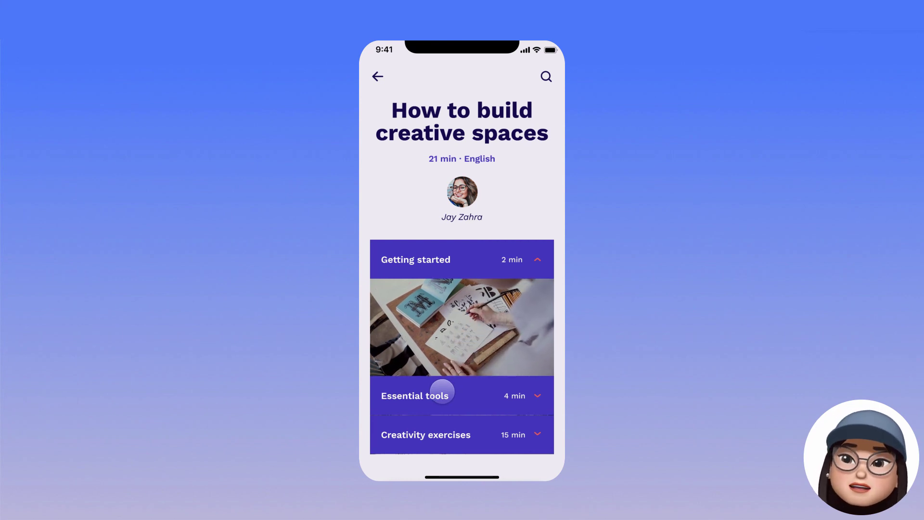
# Step: Run through the finished prototype, switching repeatedly between Getting started, Essential tools and Creativity exercises
pyautogui.click(442, 392)
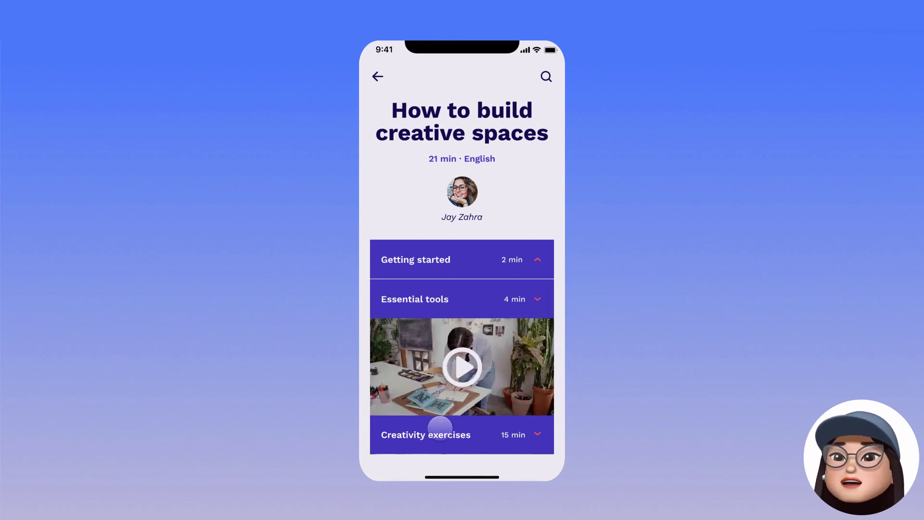
pyautogui.click(440, 431)
pyautogui.click(456, 301)
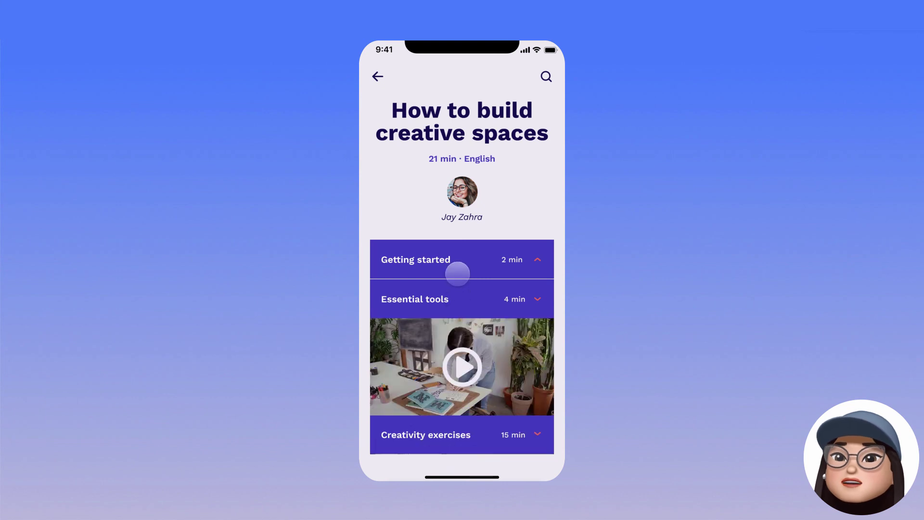
pyautogui.click(459, 267)
pyautogui.click(440, 388)
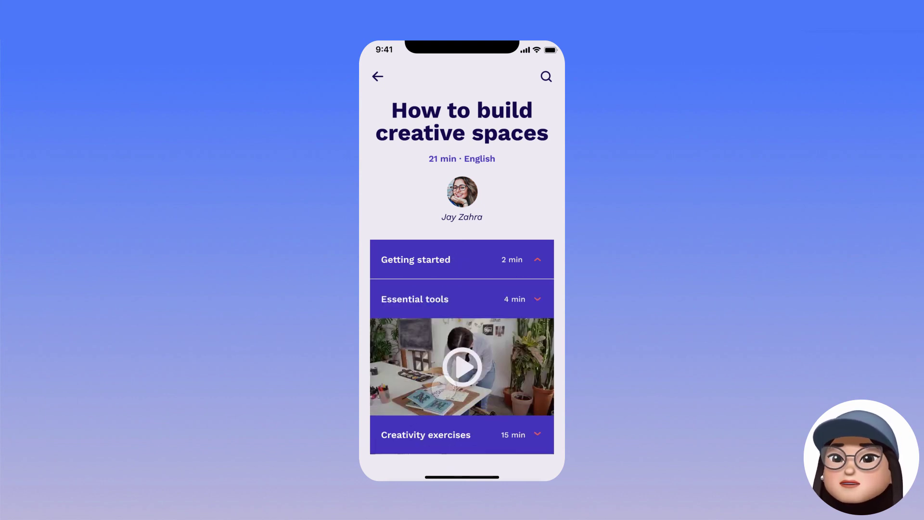
pyautogui.click(451, 265)
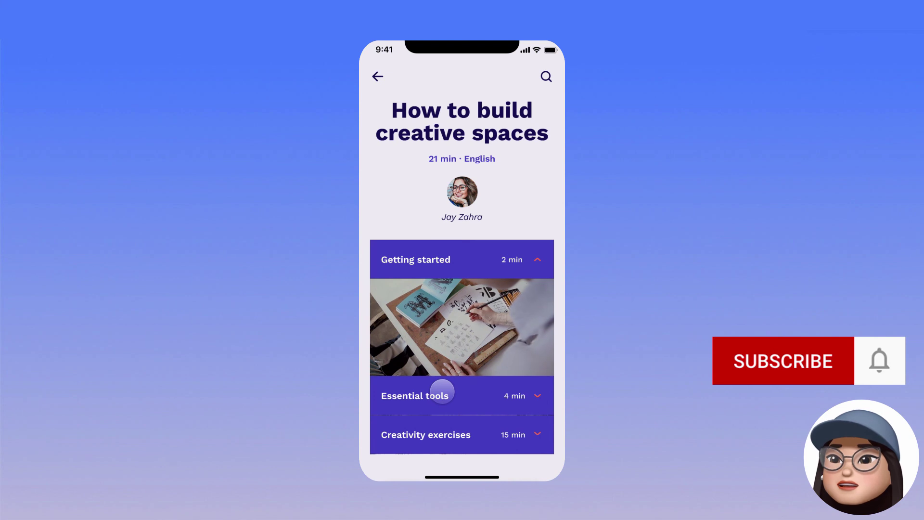
pyautogui.click(442, 393)
pyautogui.click(440, 435)
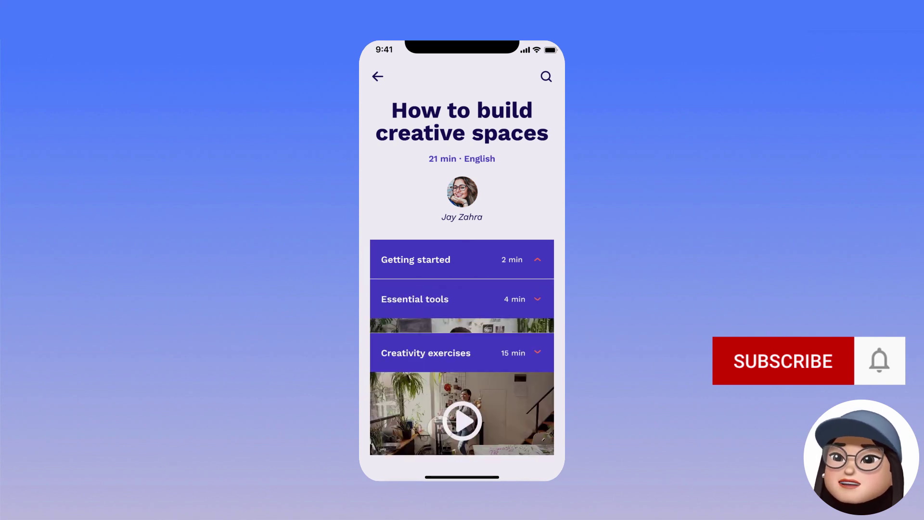
pyautogui.click(457, 296)
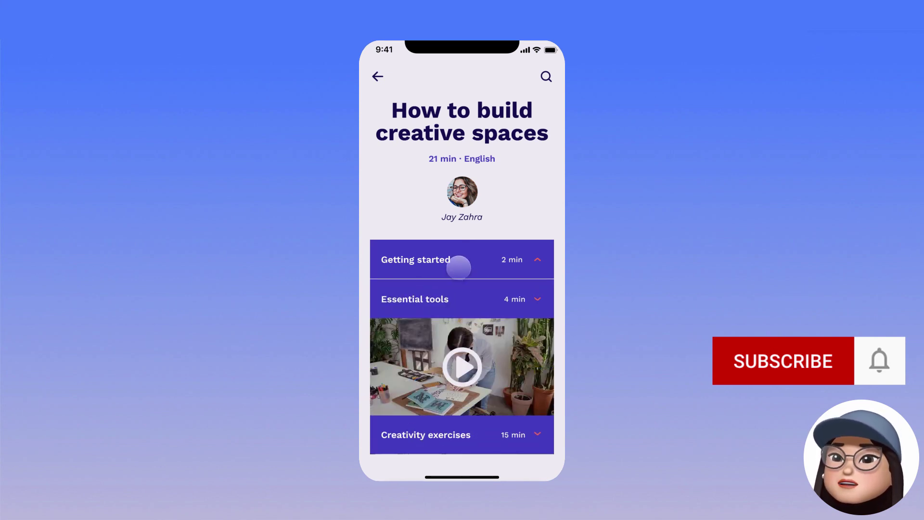
pyautogui.click(458, 262)
pyautogui.click(444, 390)
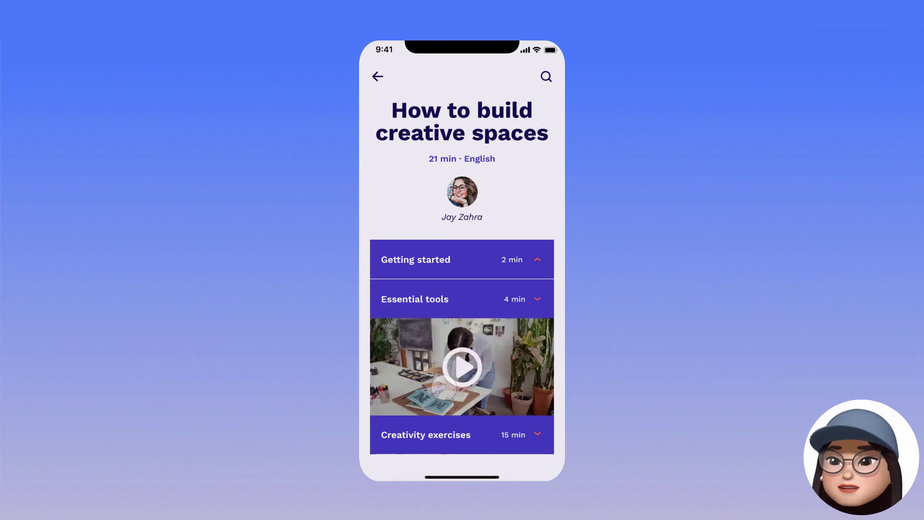
pyautogui.click(453, 269)
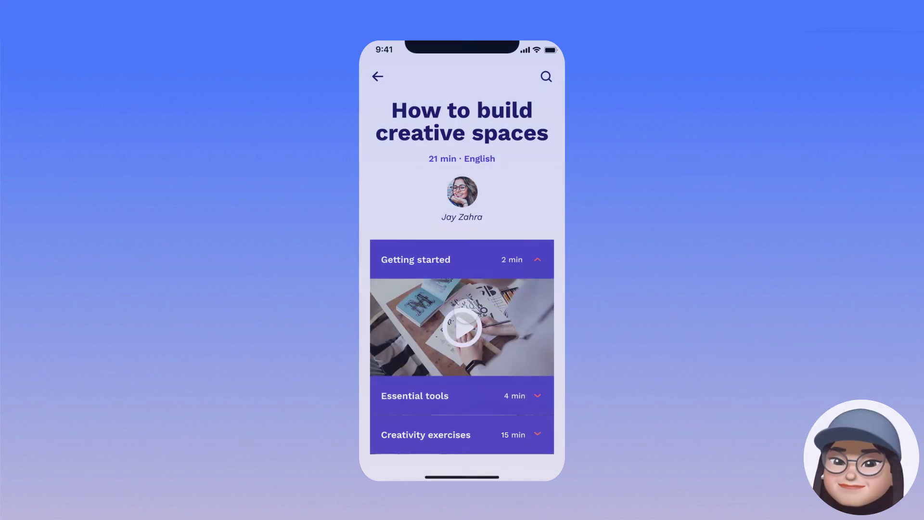